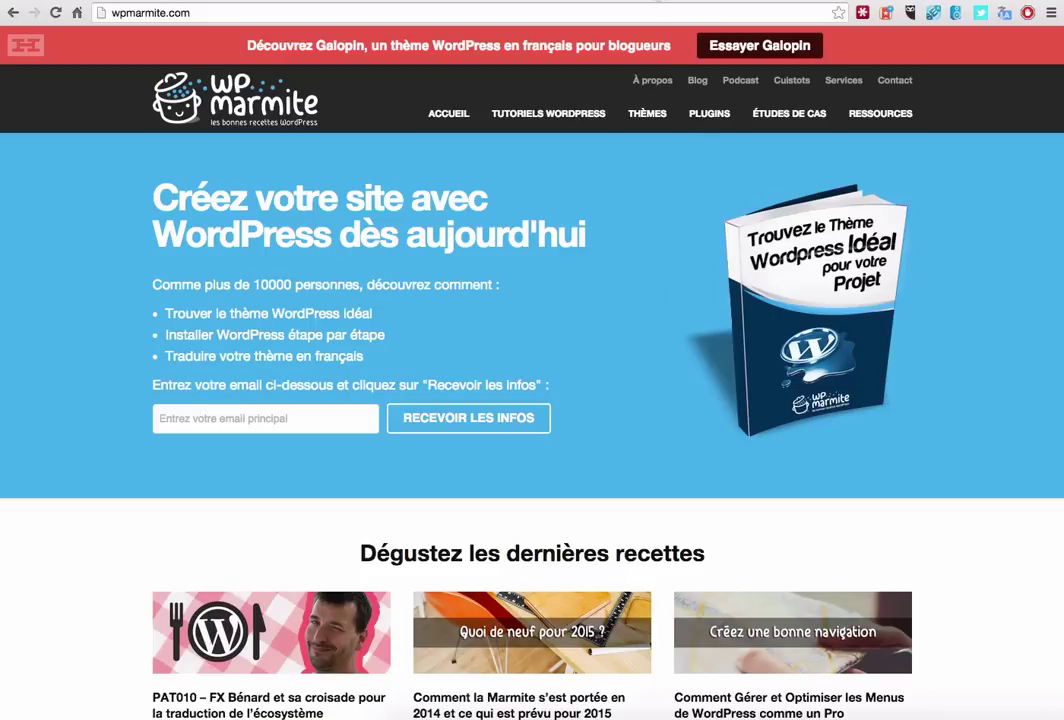
Review the MailPoet home page and compare MailChimp and AWeber pricing for 5,000 subscribers with MailPoet's premium plans
{"action": "left_click", "coordinate": [653, 5]}
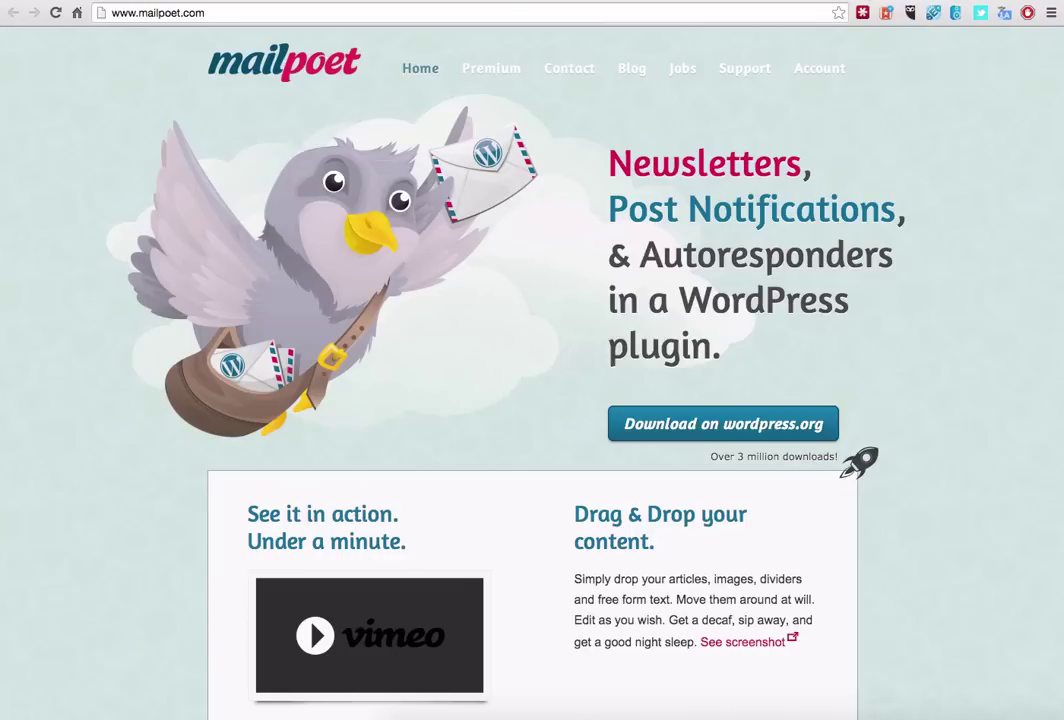
{"action": "left_click", "coordinate": [864, 1]}
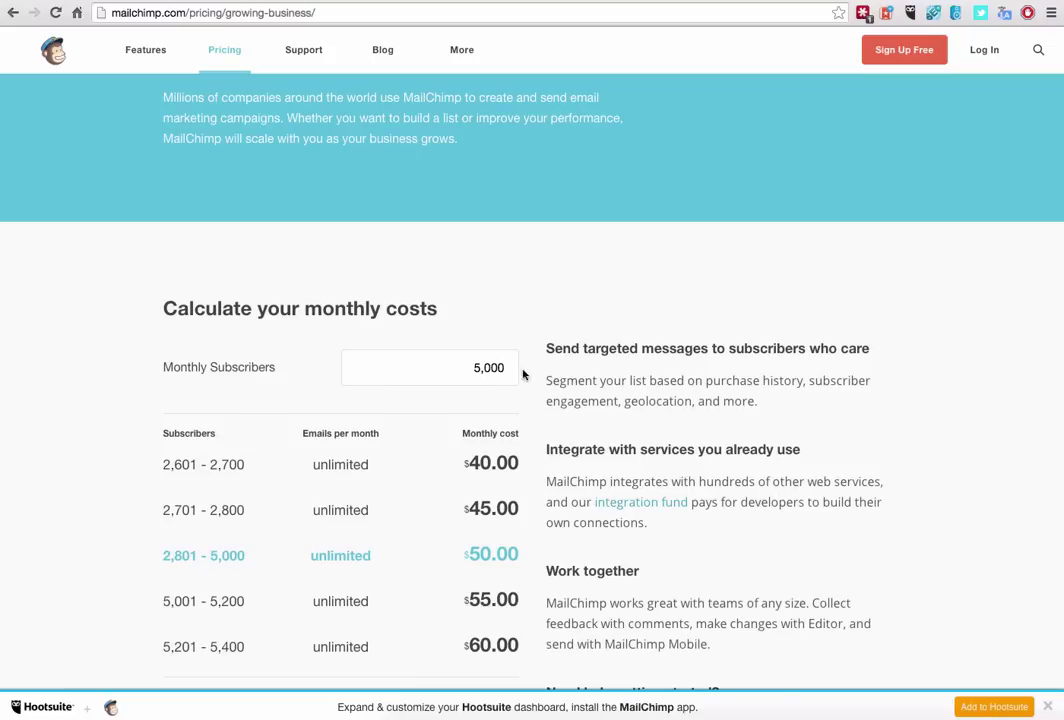
{"action": "left_click", "coordinate": [484, 369]}
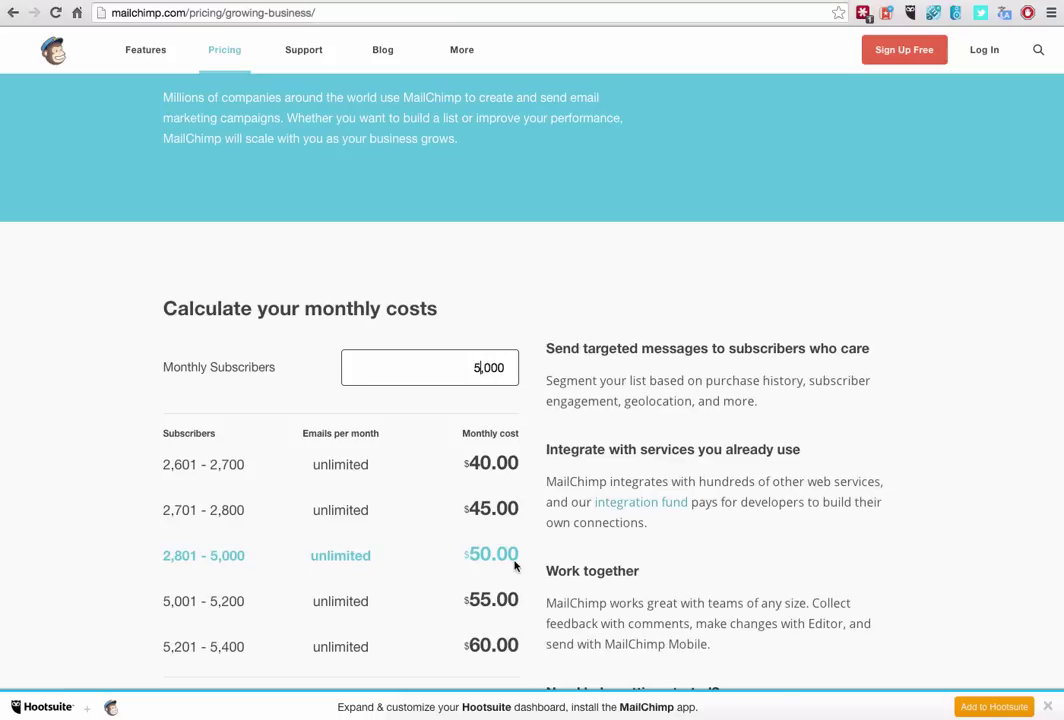
{"action": "left_click", "coordinate": [986, 0]}
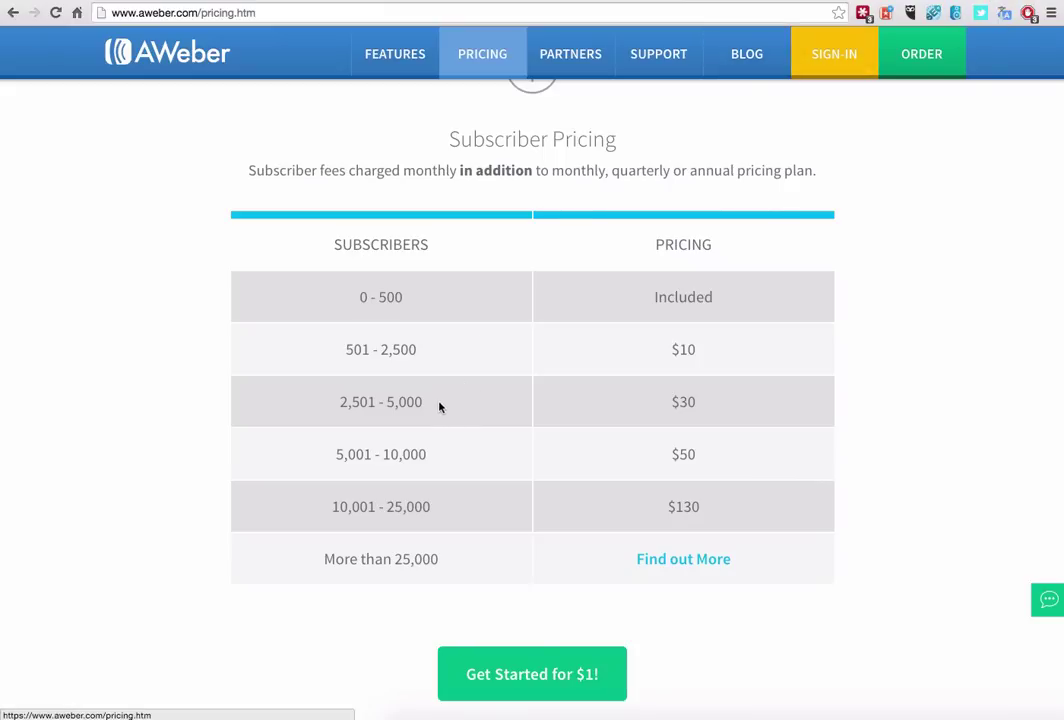
{"action": "left_click", "coordinate": [672, 400]}
{"action": "left_click", "coordinate": [665, 1]}
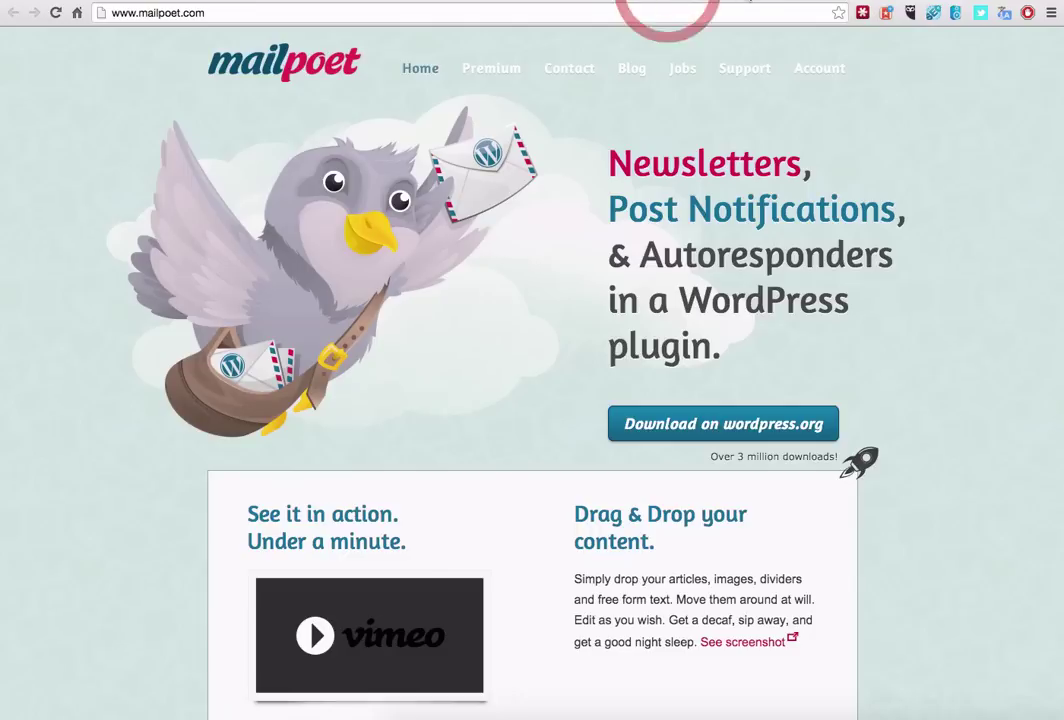
{"action": "left_click", "coordinate": [760, 3]}
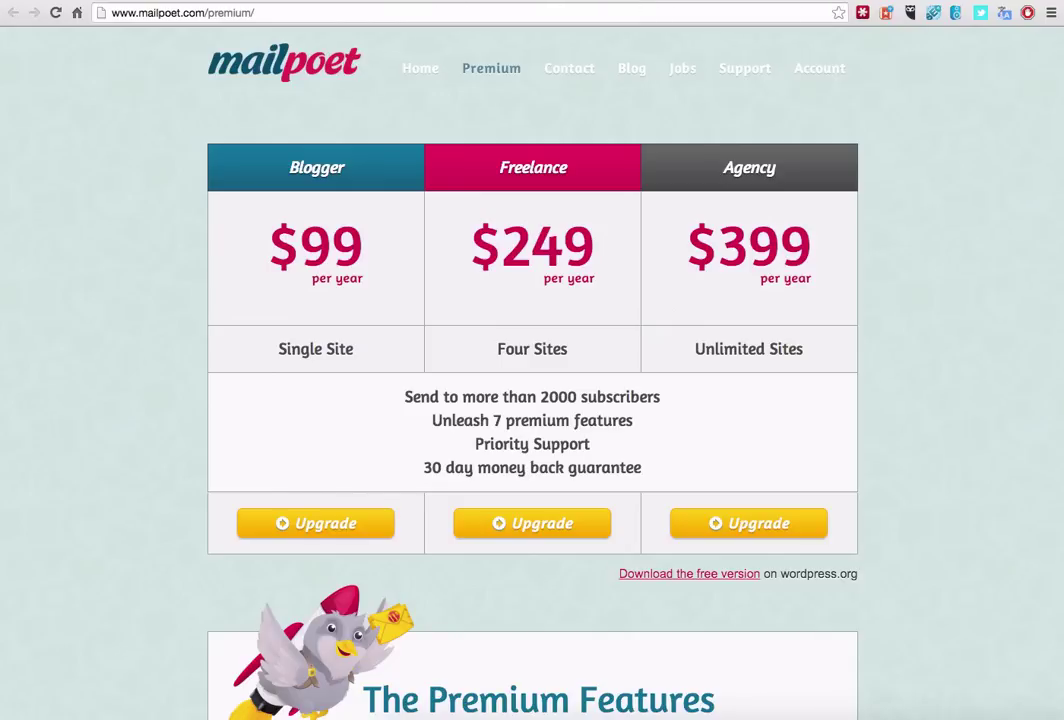
Switch to the bandannonce.net site and open its WordPress dashboard
{"action": "left_click", "coordinate": [366, 2]}
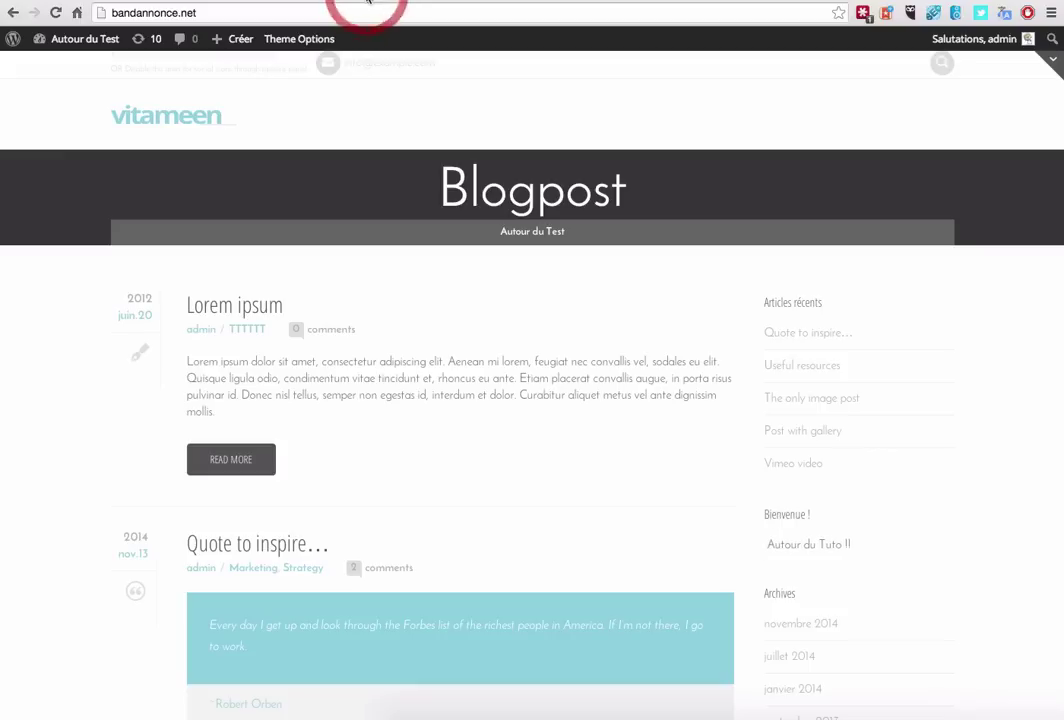
{"action": "mouse_move", "coordinate": [80, 38]}
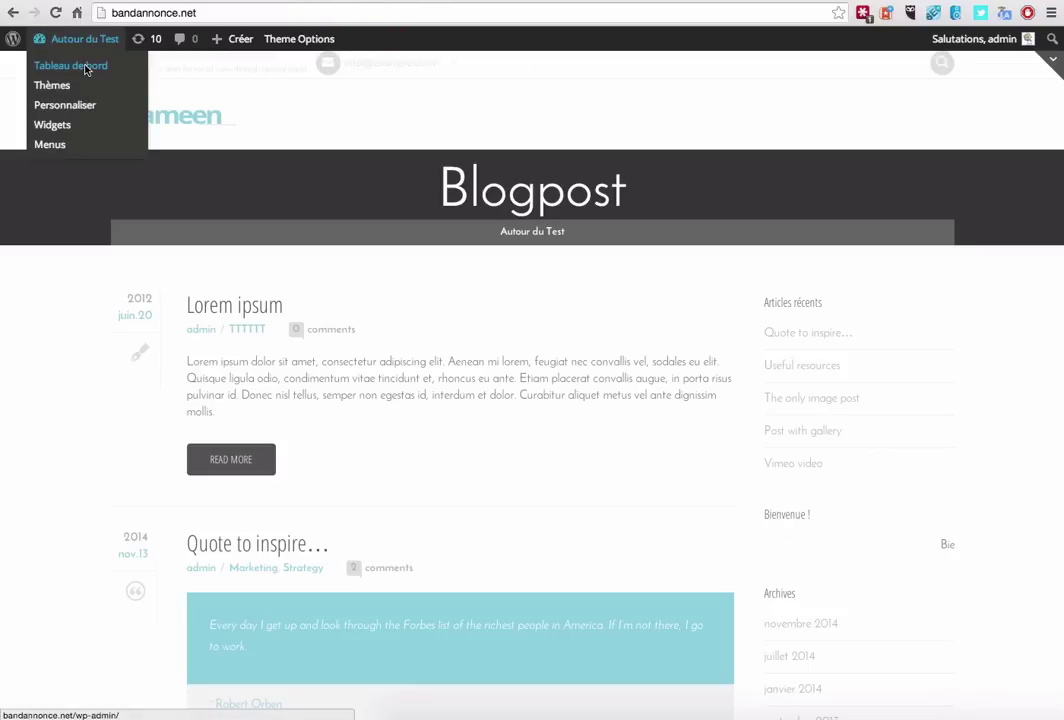
{"action": "left_click", "coordinate": [86, 67]}
{"action": "left_click", "coordinate": [500, 6]}
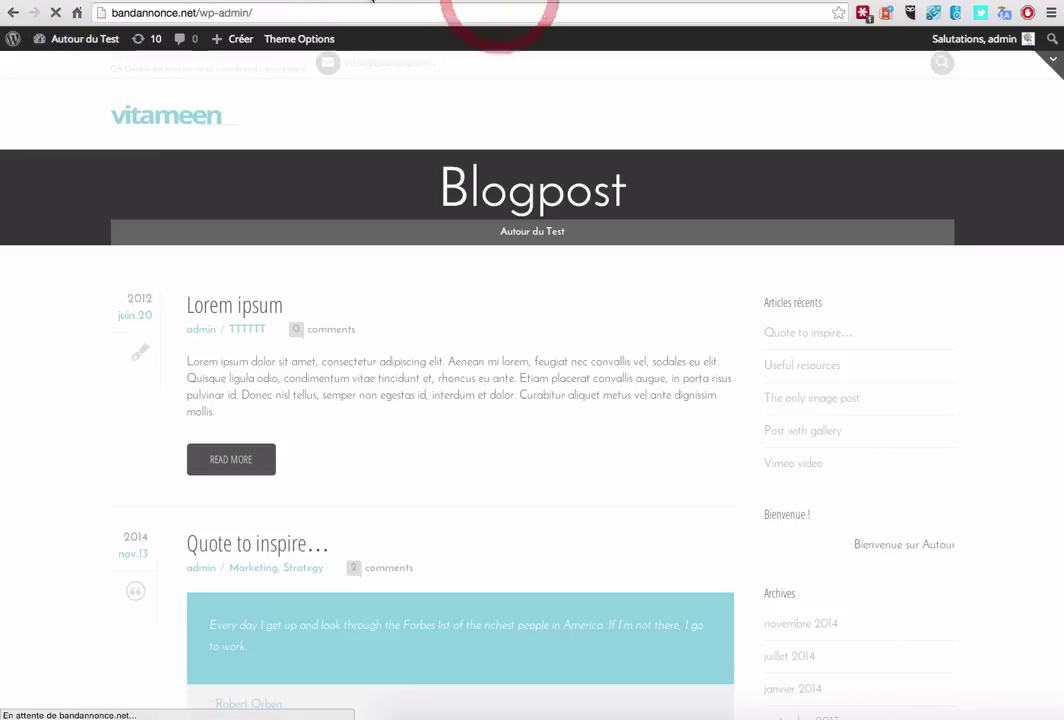
Go to the page for adding WordPress extensions and search for "mailpoet"
{"action": "mouse_move", "coordinate": [125, 404]}
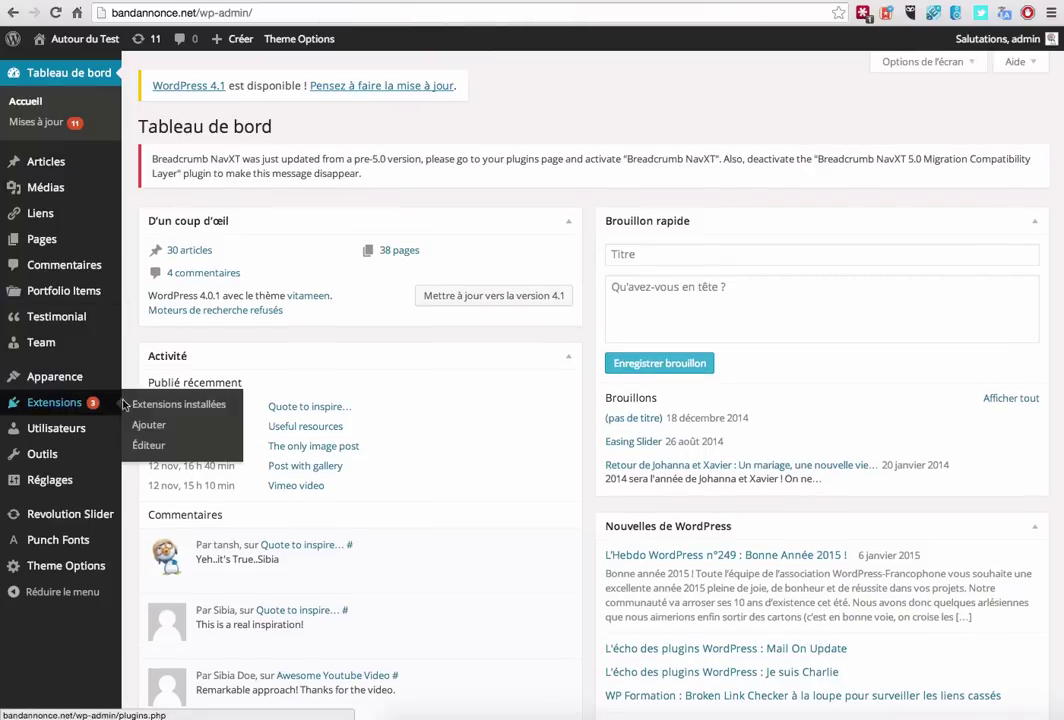
{"action": "left_click", "coordinate": [150, 426]}
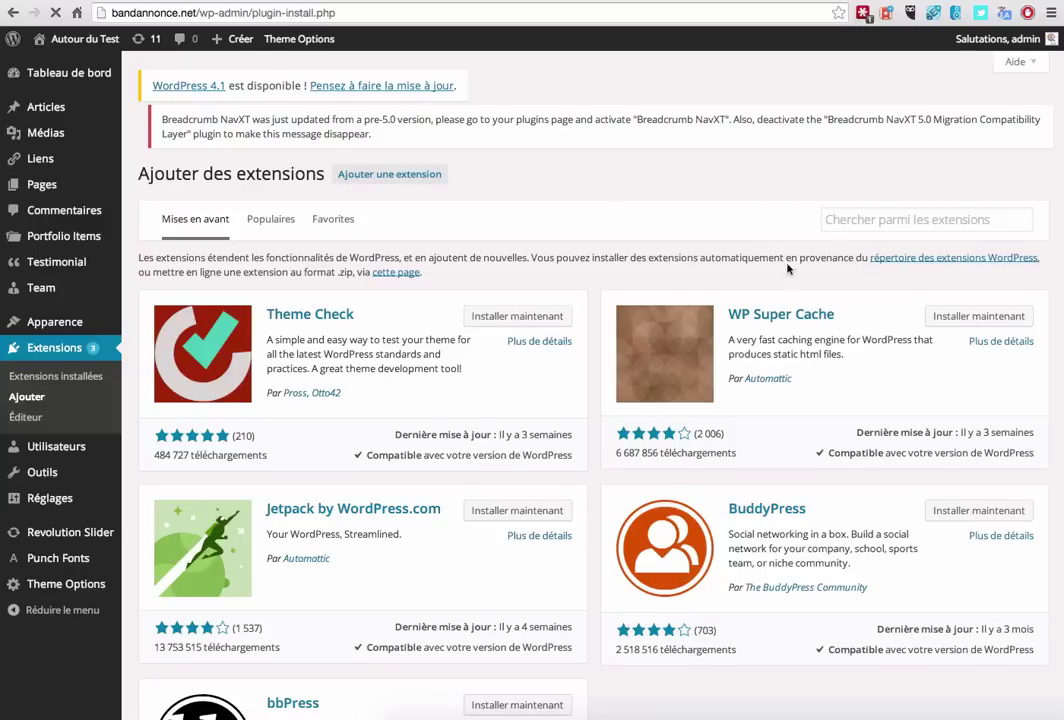
{"action": "left_click", "coordinate": [900, 231]}
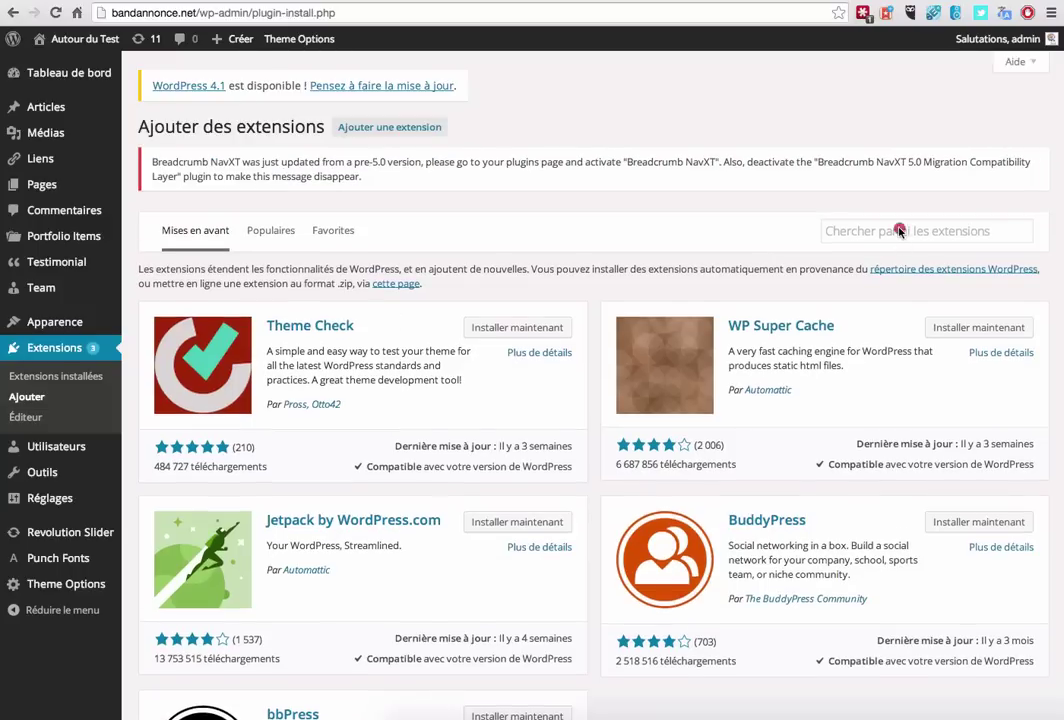
{"action": "type", "text": "mailpoe"}
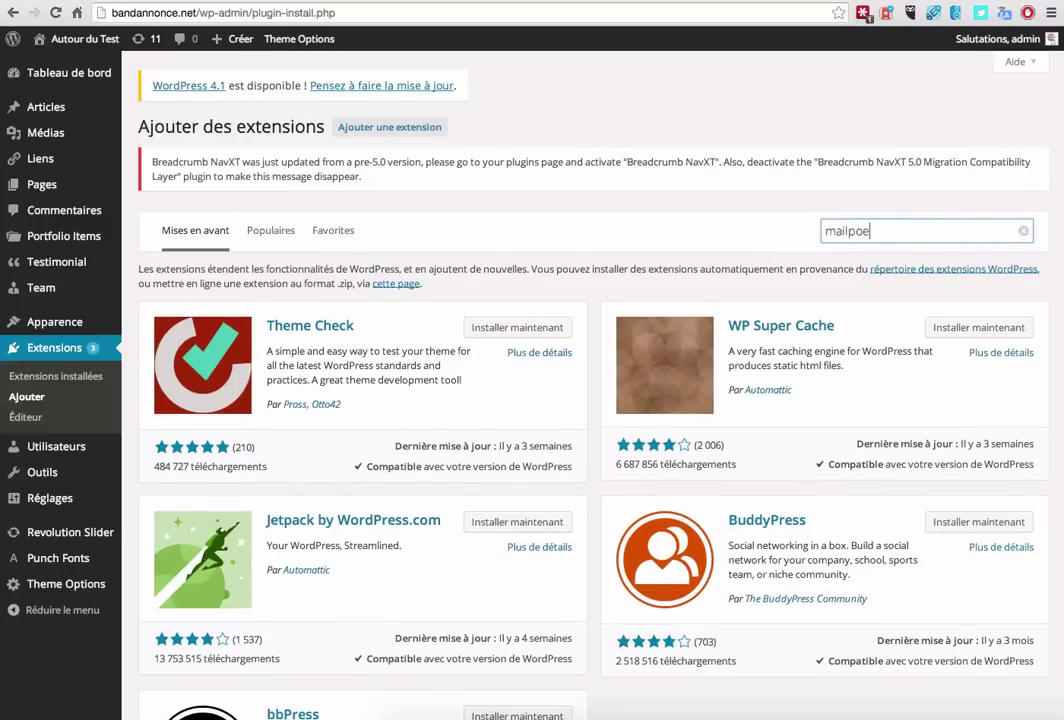
{"action": "type", "text": "t"}
{"action": "key", "text": "Return"}
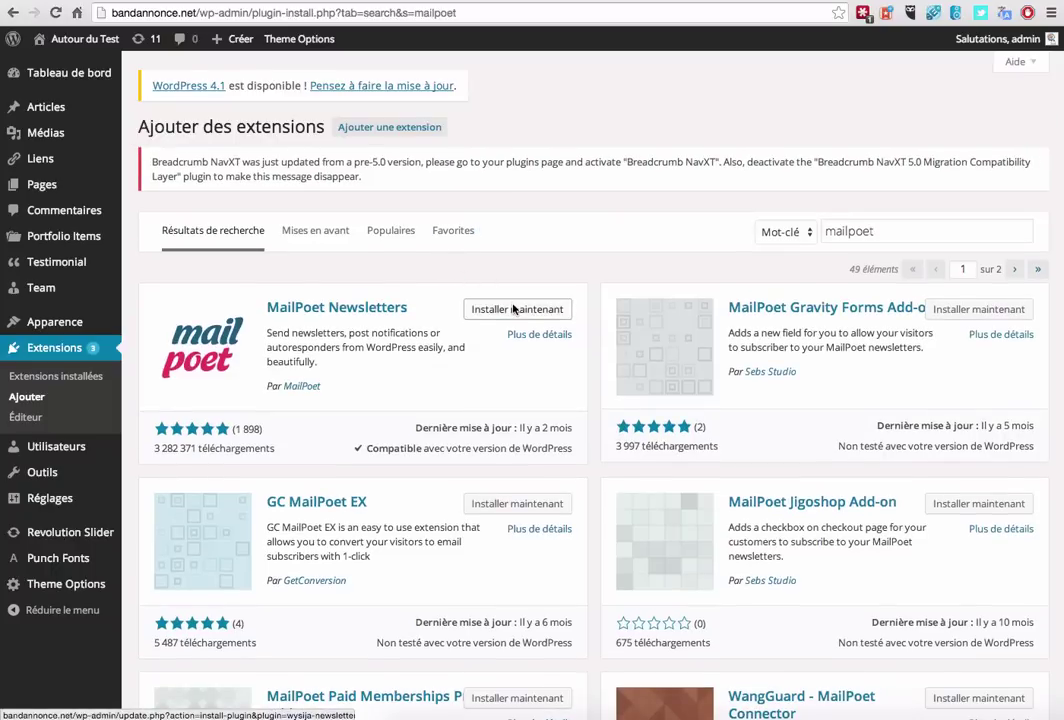
Install the MailPoet Newsletters extension, confirm the installation and activate it
{"action": "left_click", "coordinate": [513, 310]}
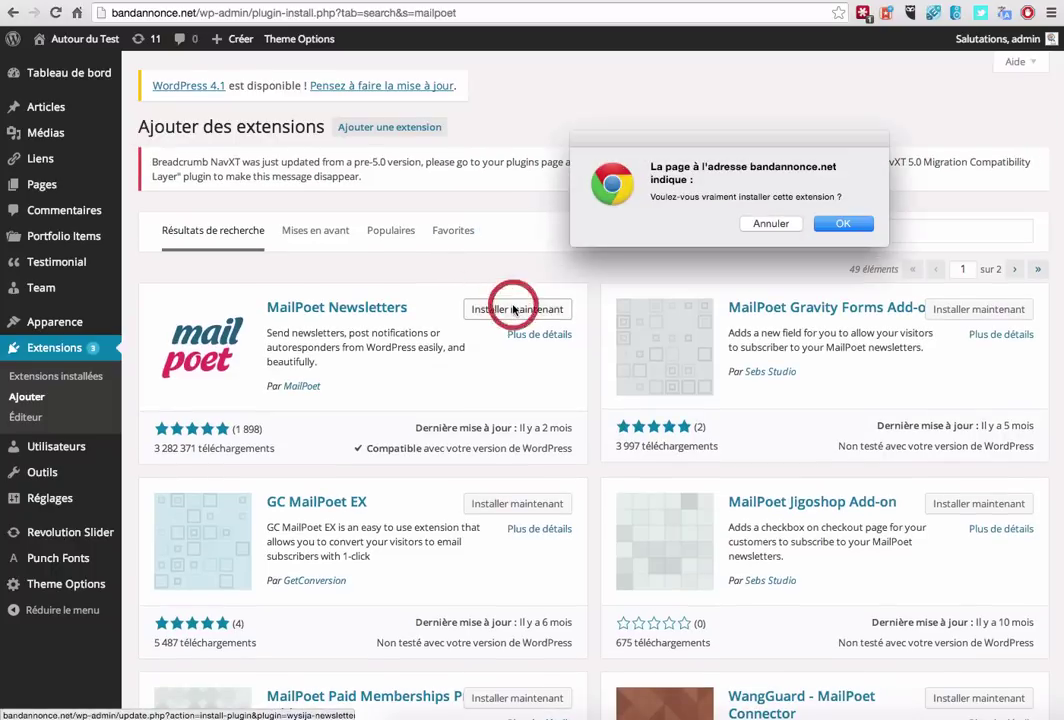
{"action": "left_click", "coordinate": [853, 224]}
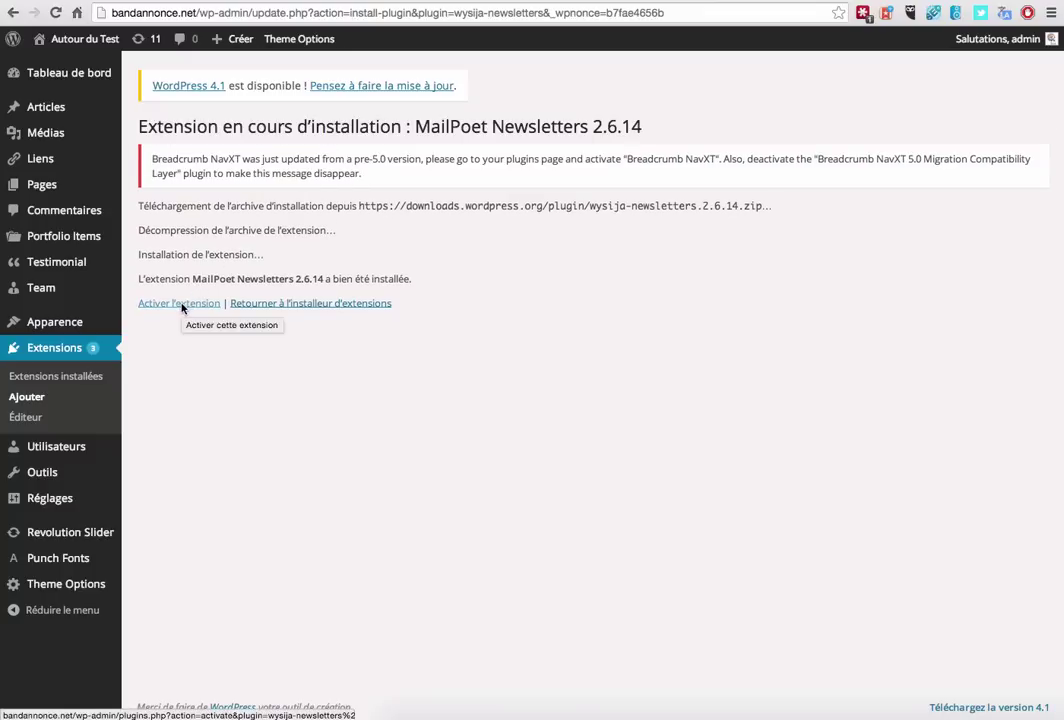
{"action": "left_click", "coordinate": [181, 304]}
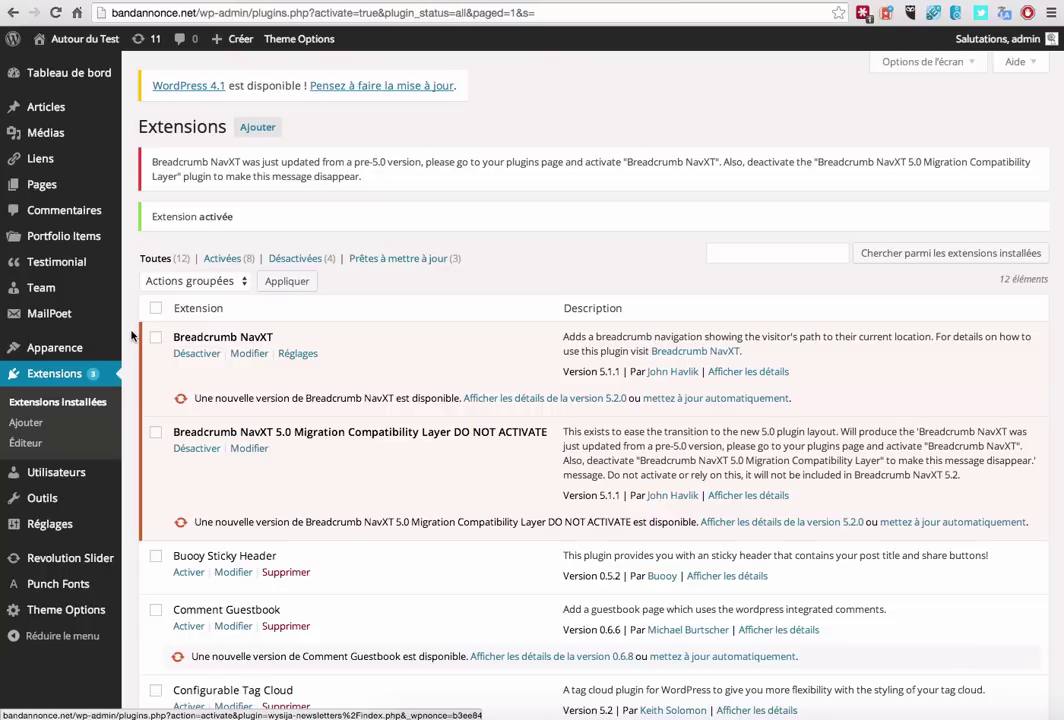
Open the Newsletters page of the MailPoet extension
{"action": "scroll", "coordinate": [131, 335], "scroll_direction": "down", "scroll_amount": 2}
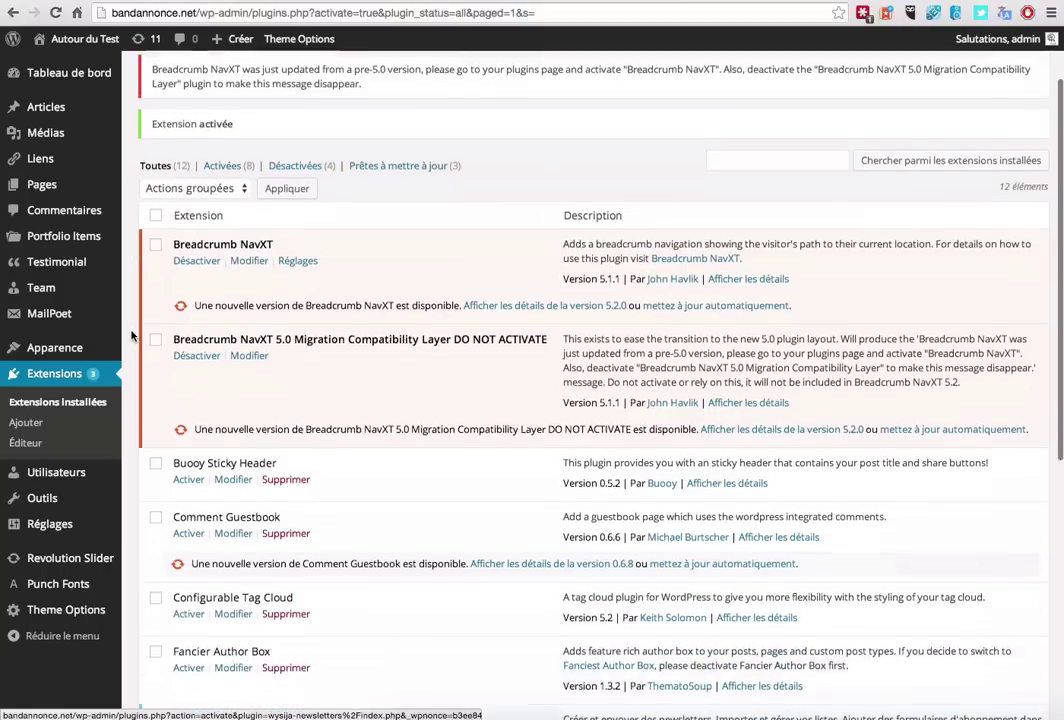
{"action": "mouse_move", "coordinate": [62, 313]}
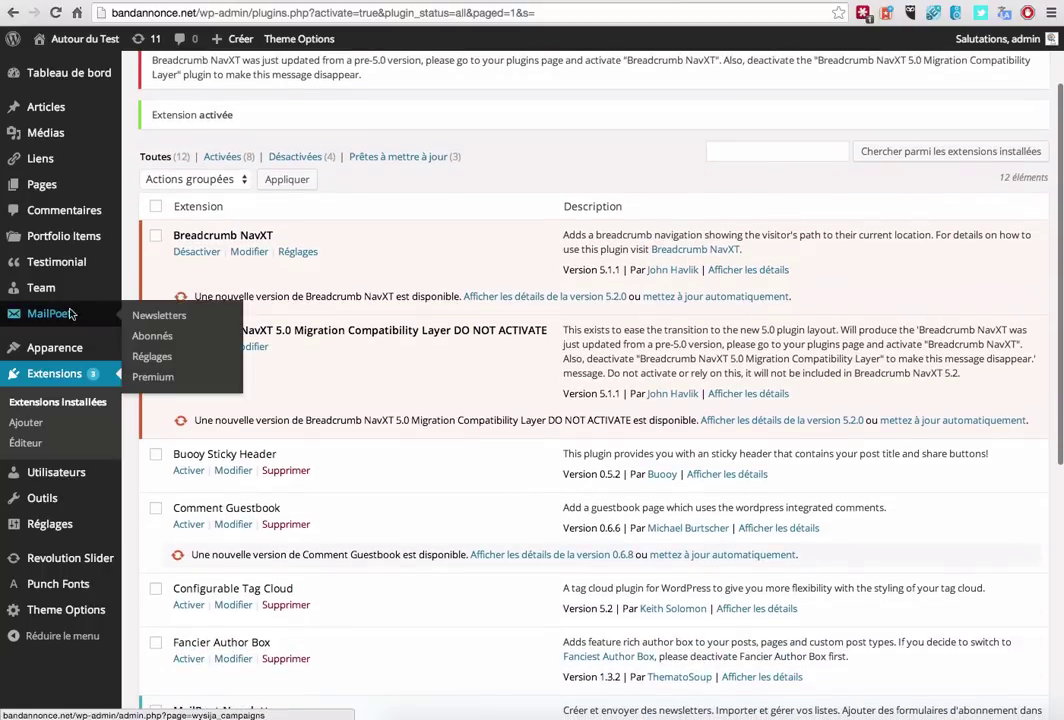
{"action": "left_click", "coordinate": [160, 315]}
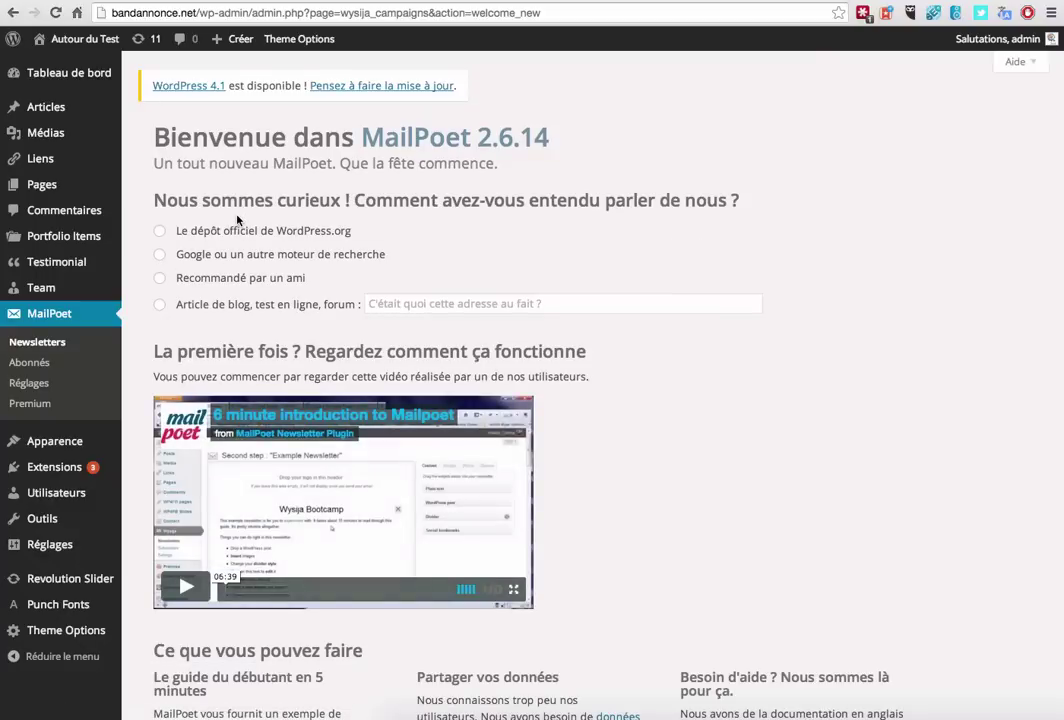
Read through the MailPoet welcome page and continue to the newsletter list
{"action": "scroll", "coordinate": [319, 494], "scroll_direction": "down", "scroll_amount": 4}
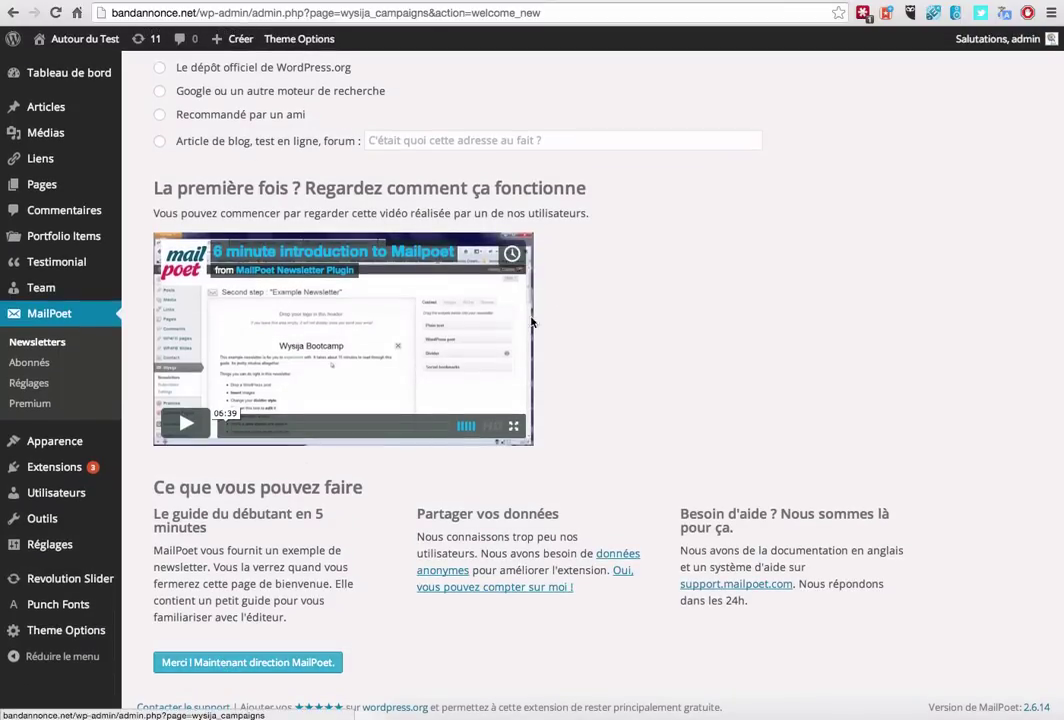
{"action": "scroll", "coordinate": [200, 207], "scroll_direction": "up", "scroll_amount": 2}
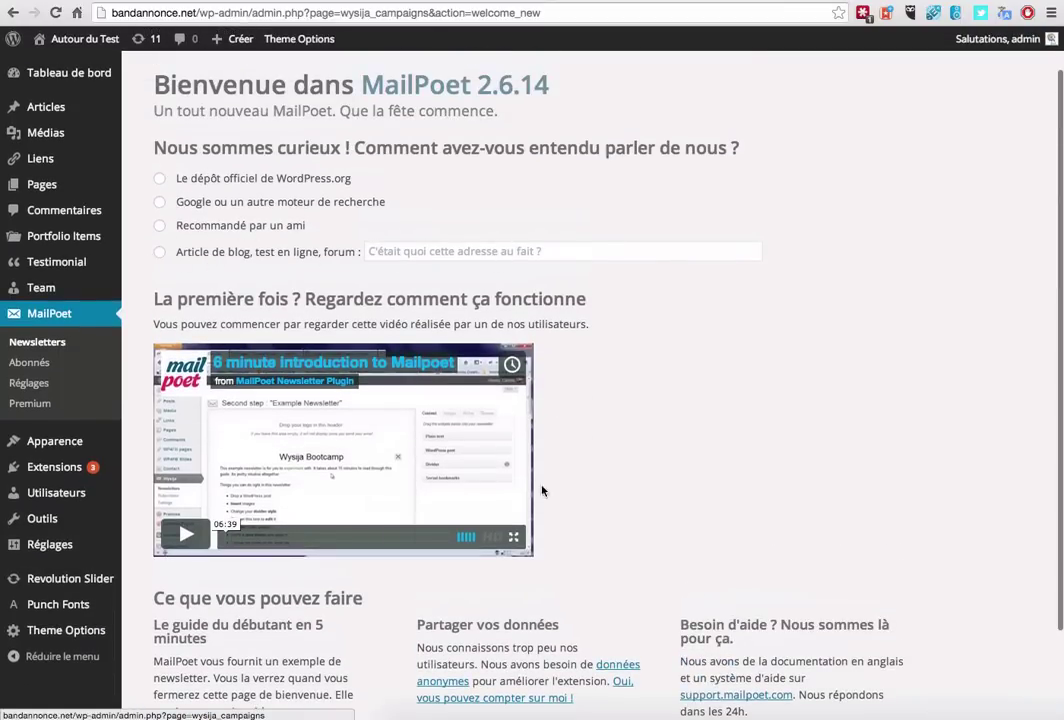
{"action": "scroll", "coordinate": [311, 490], "scroll_direction": "down", "scroll_amount": 2}
{"action": "left_click", "coordinate": [222, 662]}
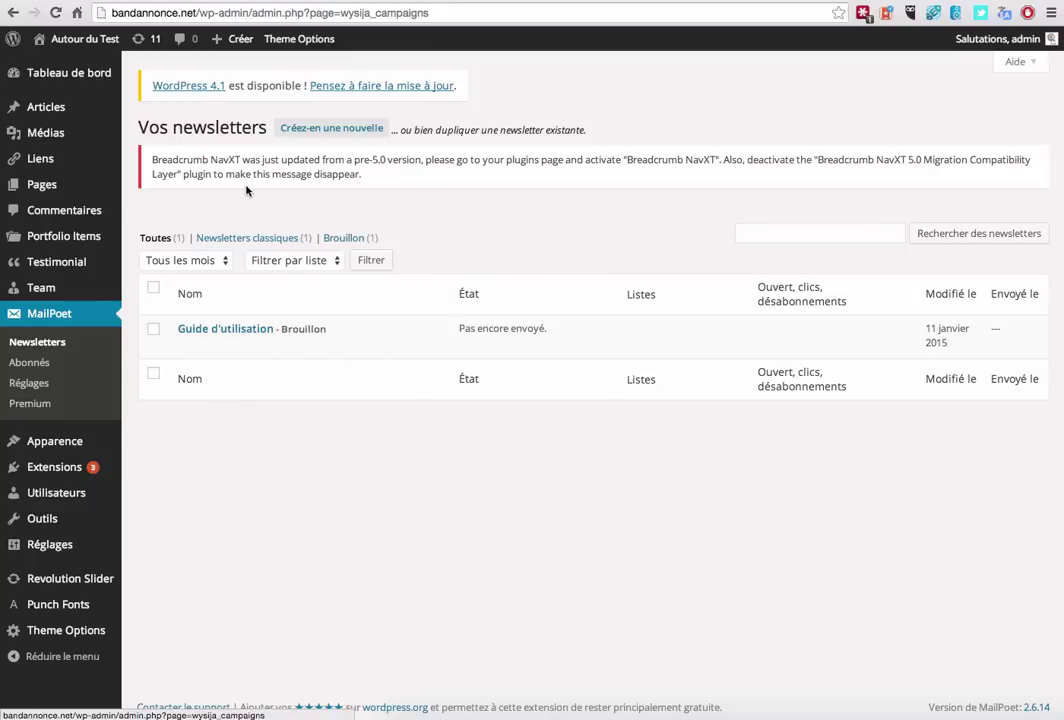
Look over MailPoet's subscribers and lists page, and examine the Essentiels settings, including the postal address, notifications and unsubscribe options
{"action": "left_click", "coordinate": [32, 363]}
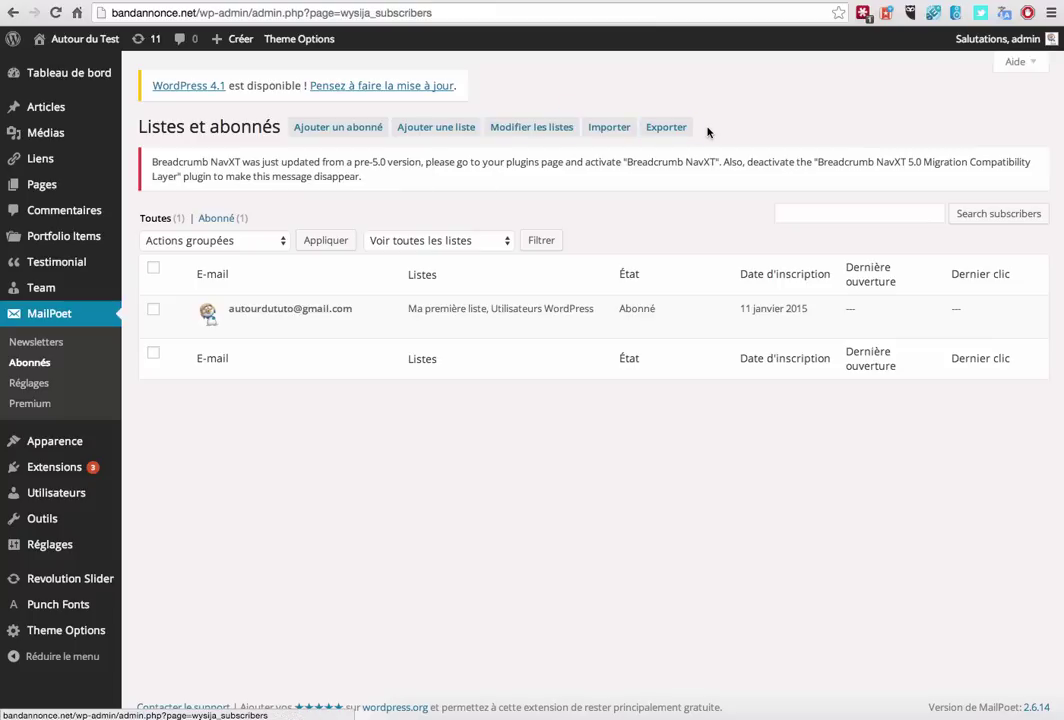
{"action": "left_click", "coordinate": [42, 382]}
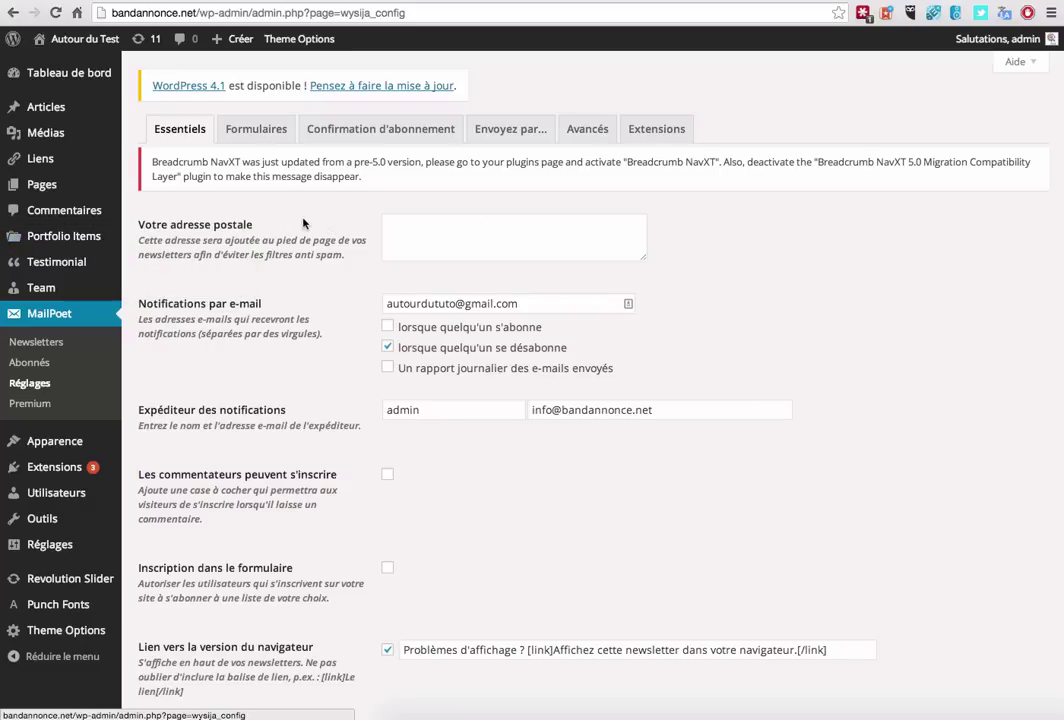
{"action": "left_click", "coordinate": [404, 227]}
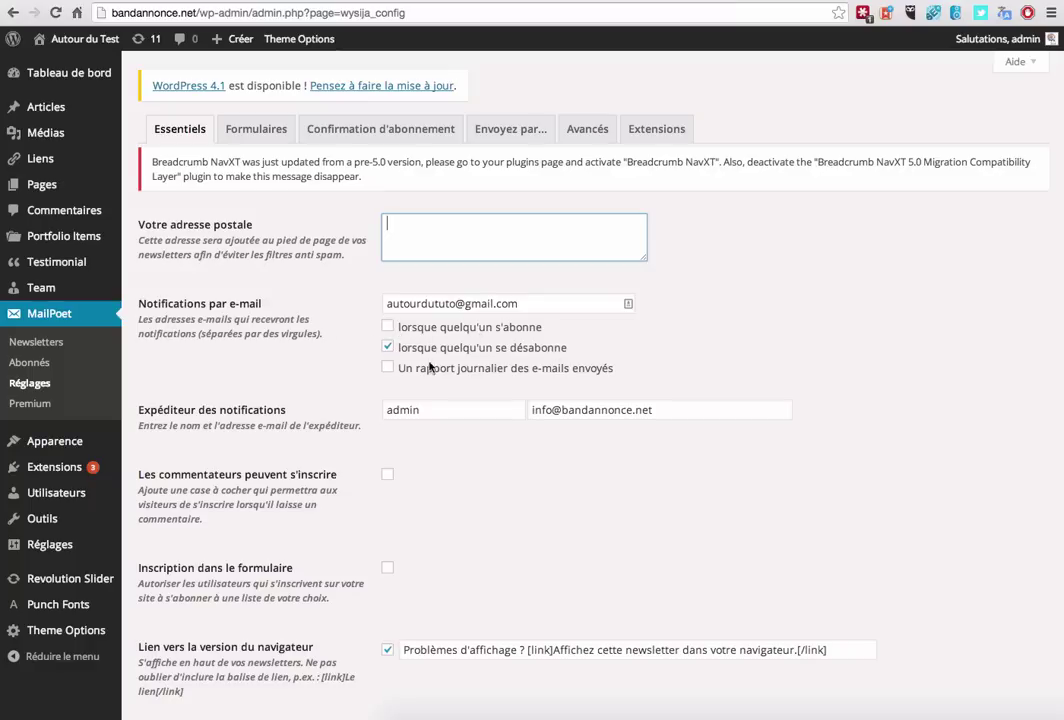
{"action": "scroll", "coordinate": [372, 357], "scroll_direction": "down", "scroll_amount": 5}
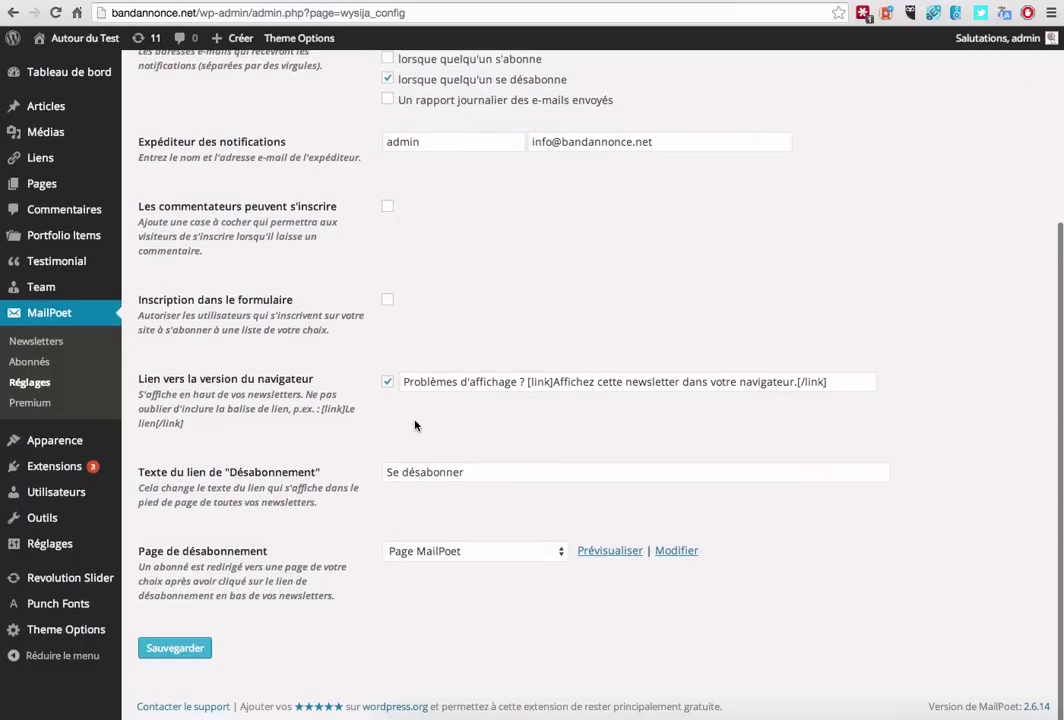
{"action": "scroll", "coordinate": [362, 440], "scroll_direction": "up", "scroll_amount": 4}
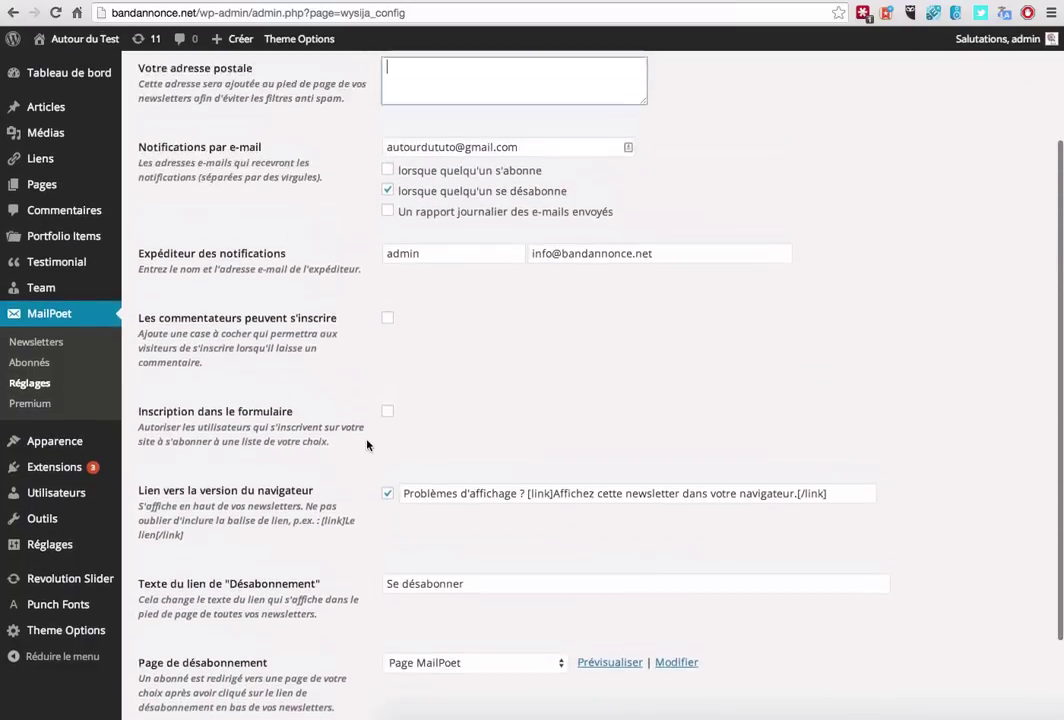
{"action": "scroll", "coordinate": [503, 591], "scroll_direction": "up", "scroll_amount": 2}
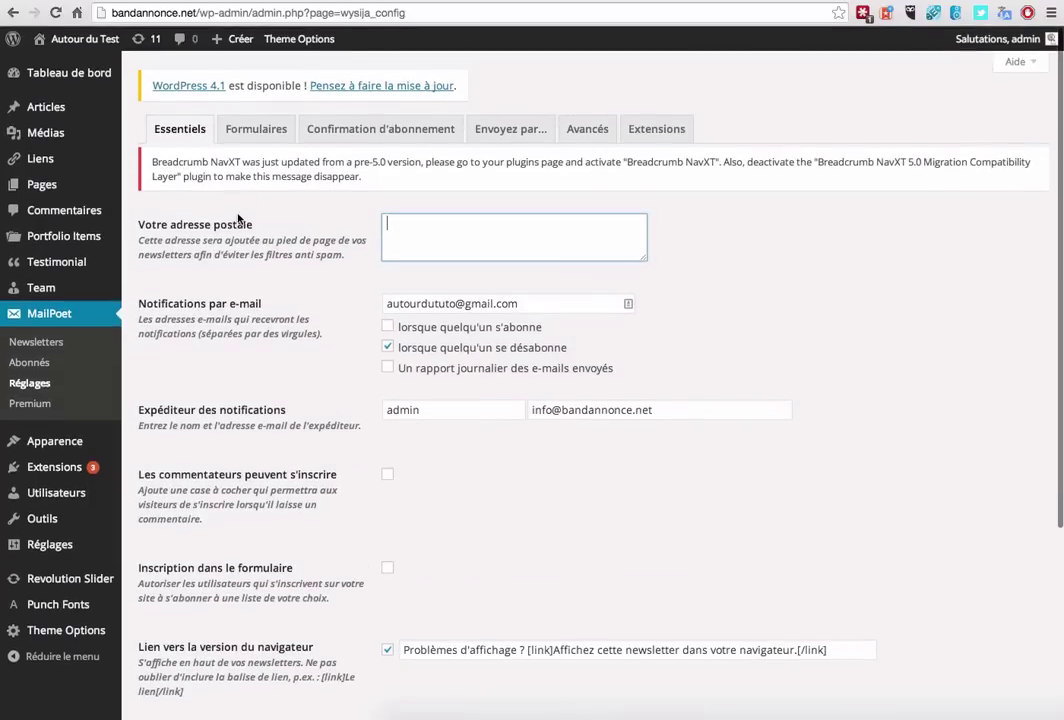
Examine MailPoet's Formulaires settings and the Confirmation d'abonnement settings with the activation e-mail's subject and content
{"action": "left_click", "coordinate": [251, 131]}
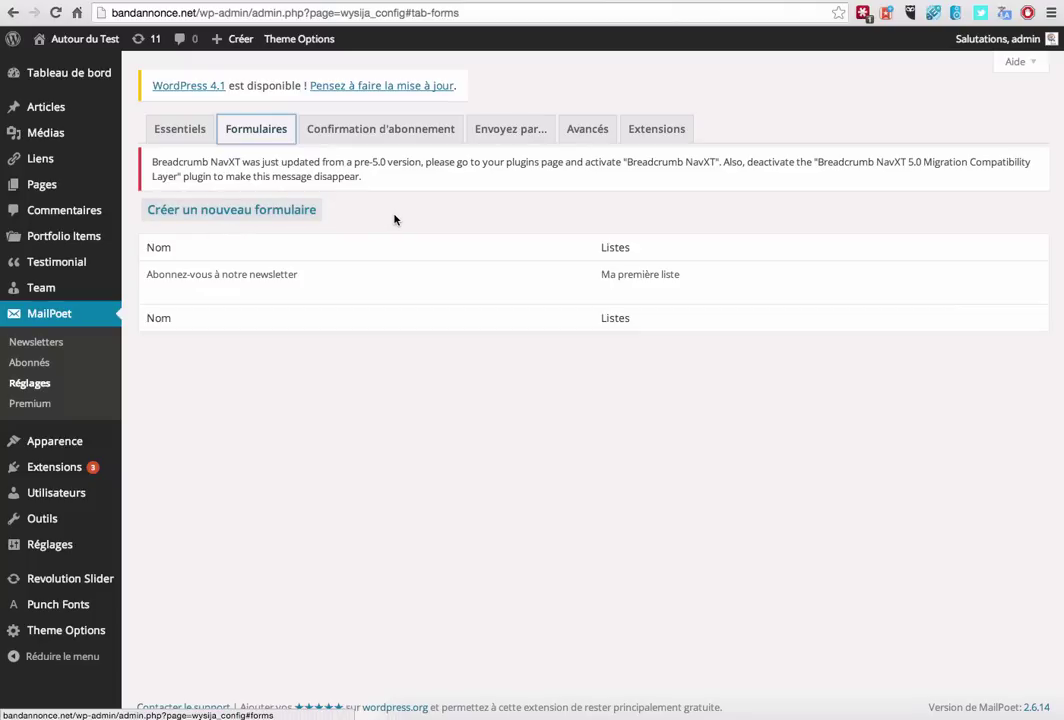
{"action": "left_click", "coordinate": [360, 130]}
{"action": "scroll", "coordinate": [392, 358], "scroll_direction": "down", "scroll_amount": 1}
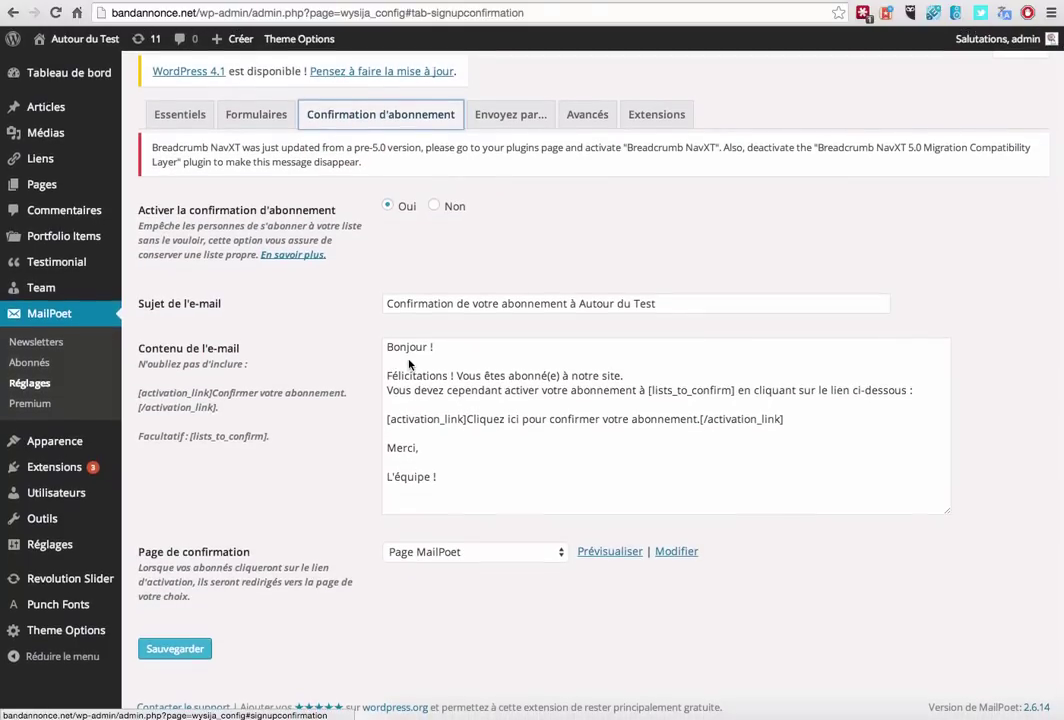
{"action": "scroll", "coordinate": [334, 356], "scroll_direction": "up", "scroll_amount": 1}
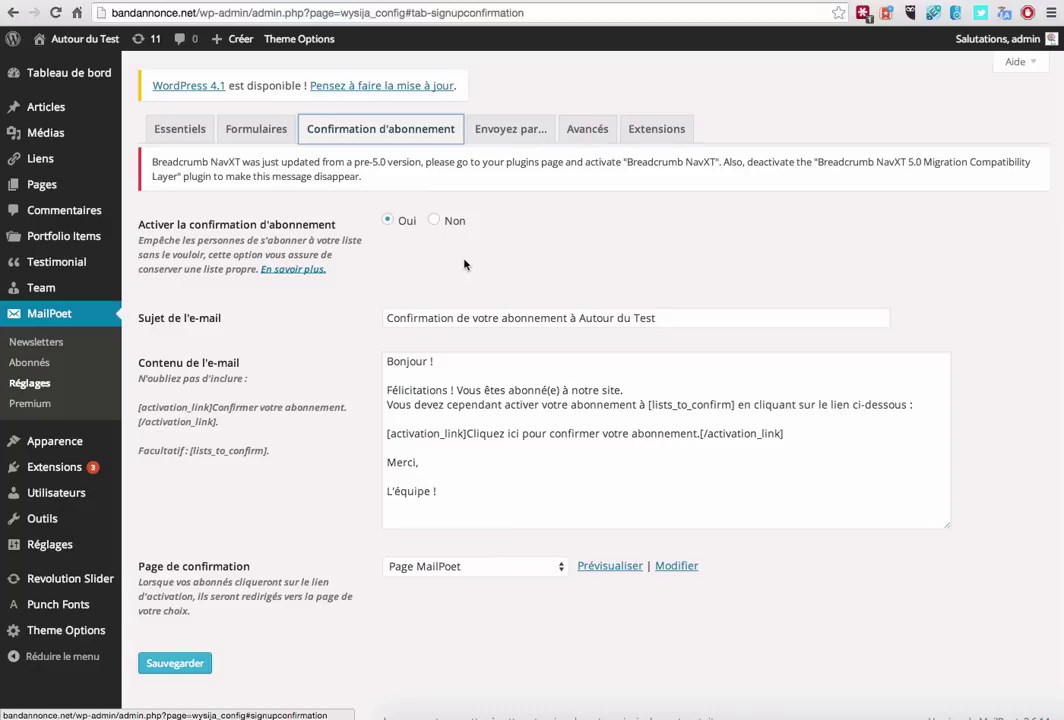
Examine MailPoet's sending method, the Avancés settings with roles and reply address, and the available Extensions
{"action": "left_click", "coordinate": [493, 133]}
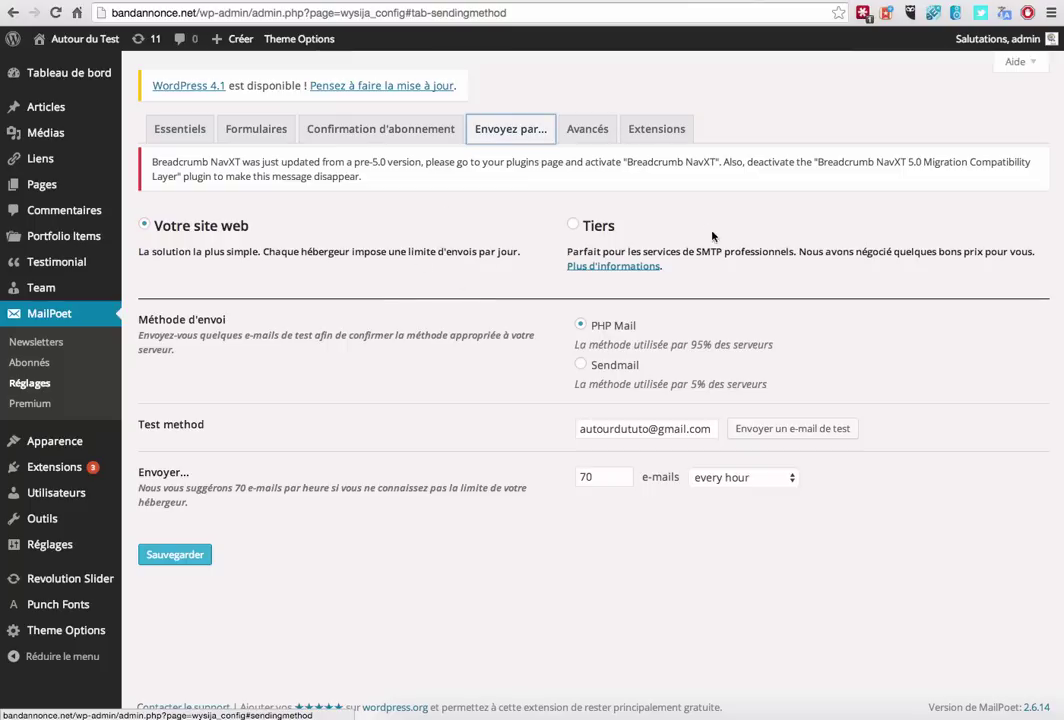
{"action": "left_click", "coordinate": [590, 132]}
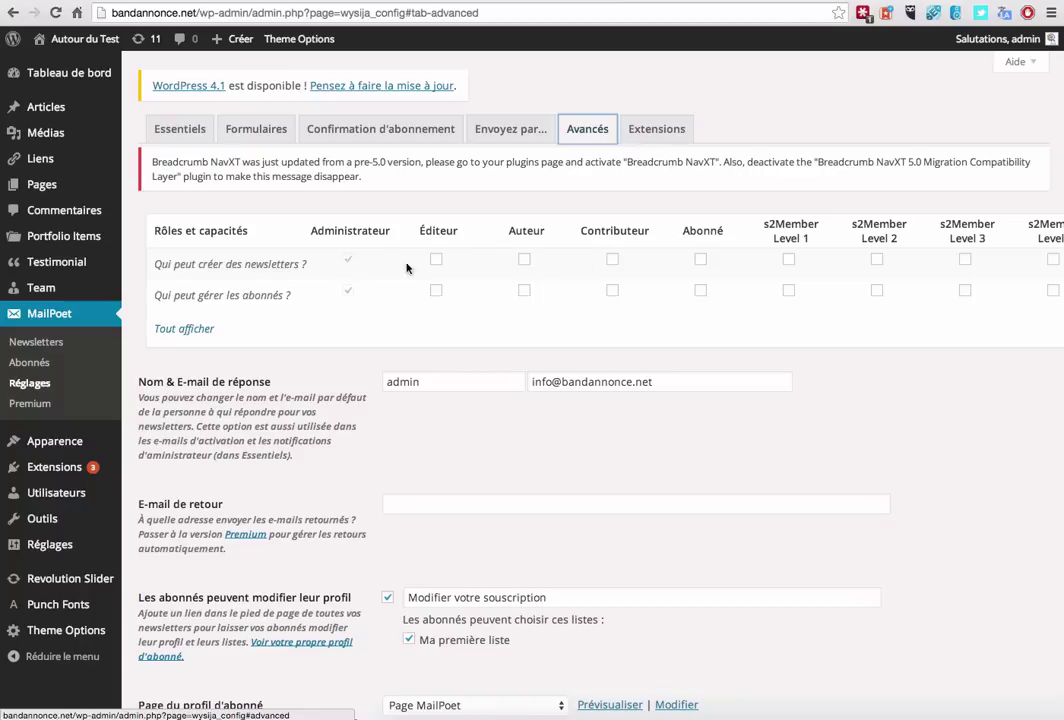
{"action": "left_click", "coordinate": [656, 128]}
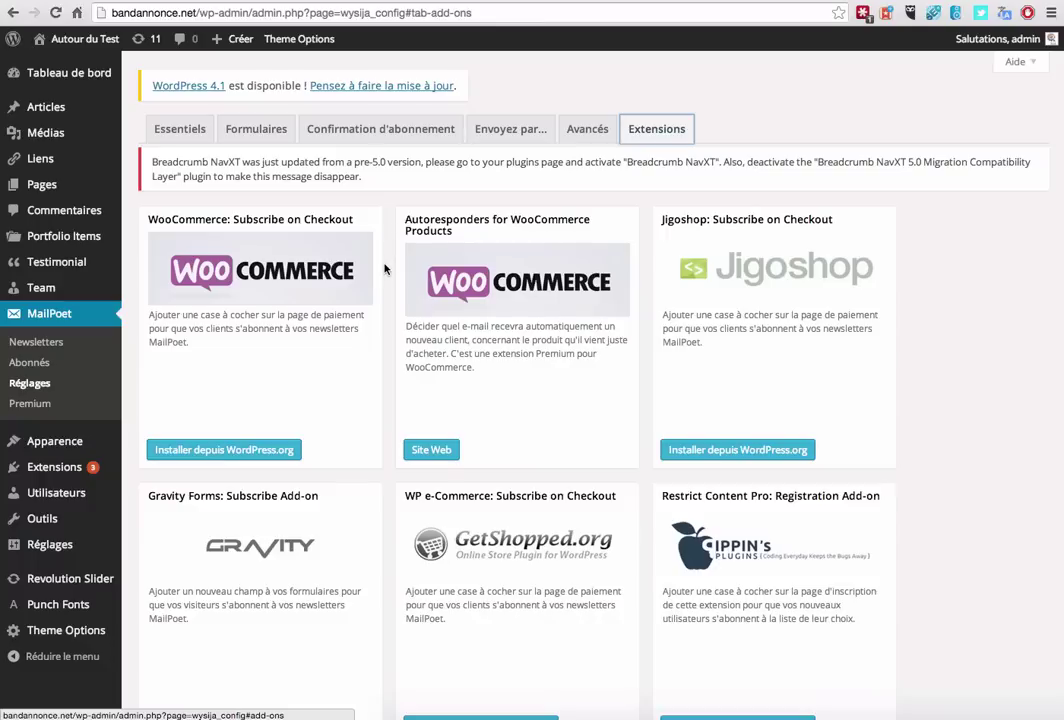
Browse the full list of MailPoet add-ons, from the WooCommerce checkout extensions down to Ninja Forms and Multilingual Press
{"action": "scroll", "coordinate": [386, 250], "scroll_direction": "down", "scroll_amount": 3}
{"action": "scroll", "coordinate": [384, 271], "scroll_direction": "down", "scroll_amount": 8}
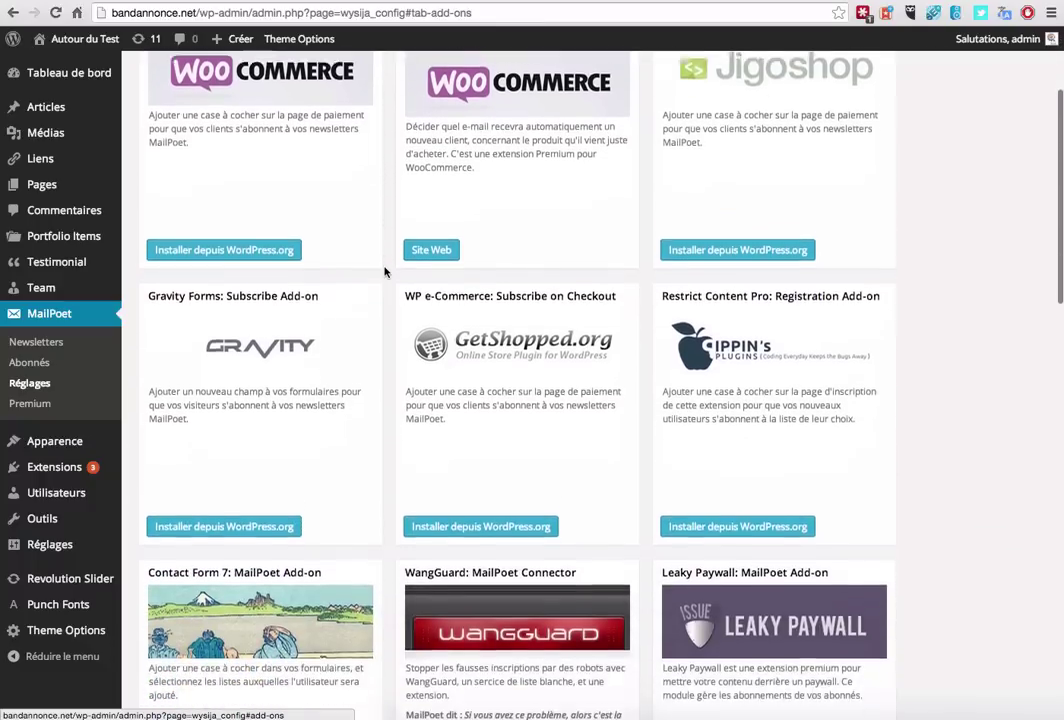
{"action": "scroll", "coordinate": [385, 270], "scroll_direction": "down", "scroll_amount": 7}
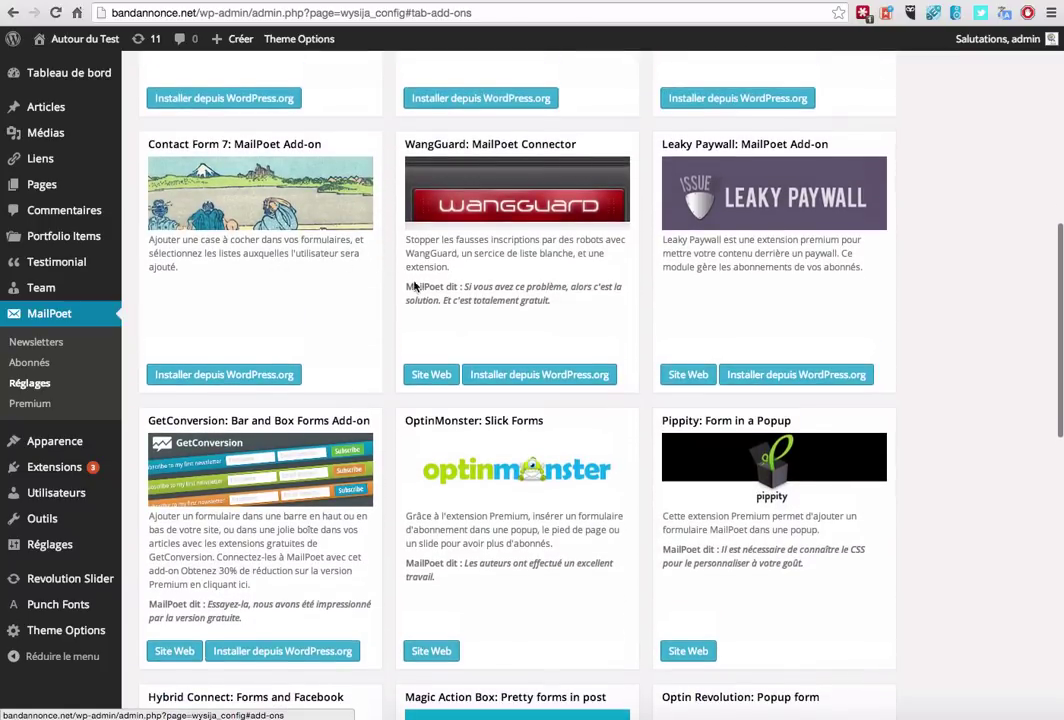
{"action": "scroll", "coordinate": [410, 300], "scroll_direction": "down", "scroll_amount": 10}
{"action": "scroll", "coordinate": [410, 306], "scroll_direction": "down", "scroll_amount": 4}
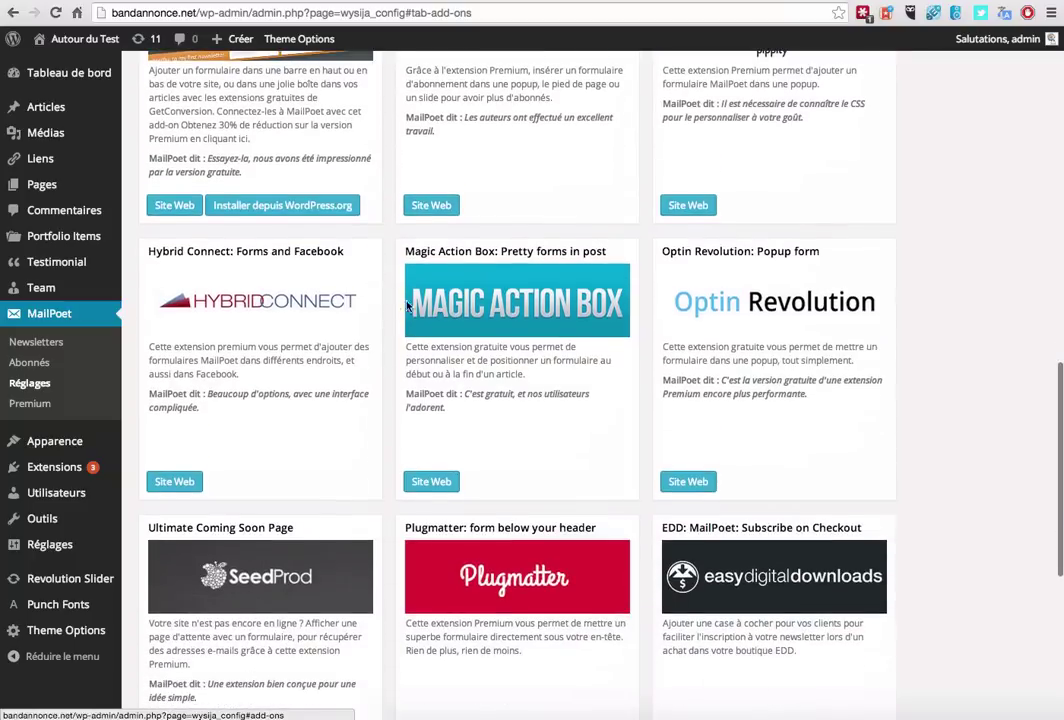
{"action": "scroll", "coordinate": [406, 308], "scroll_direction": "down", "scroll_amount": 2}
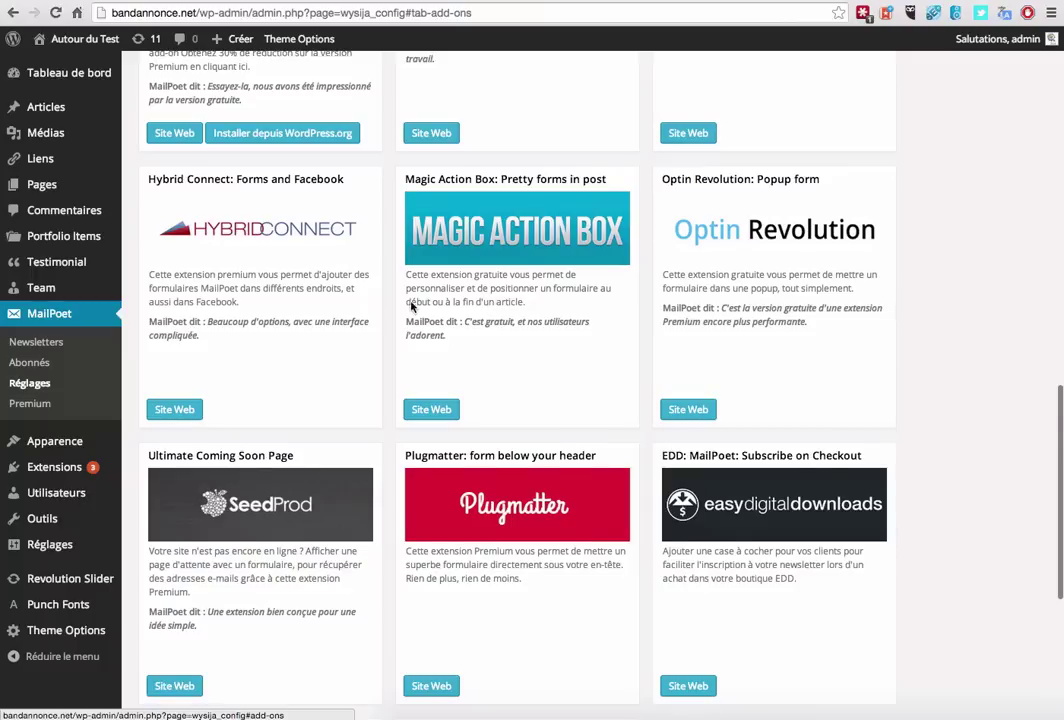
{"action": "scroll", "coordinate": [410, 306], "scroll_direction": "down", "scroll_amount": 2}
{"action": "scroll", "coordinate": [410, 306], "scroll_direction": "down", "scroll_amount": 5}
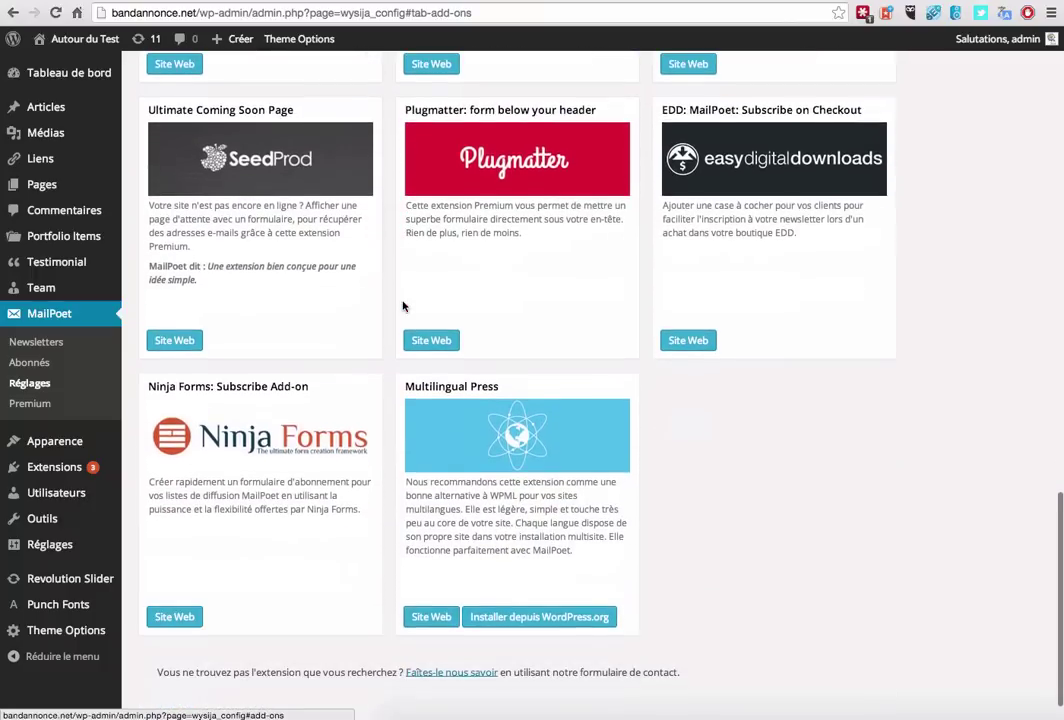
{"action": "scroll", "coordinate": [404, 304], "scroll_direction": "up", "scroll_amount": 3}
{"action": "scroll", "coordinate": [401, 304], "scroll_direction": "up", "scroll_amount": 15}
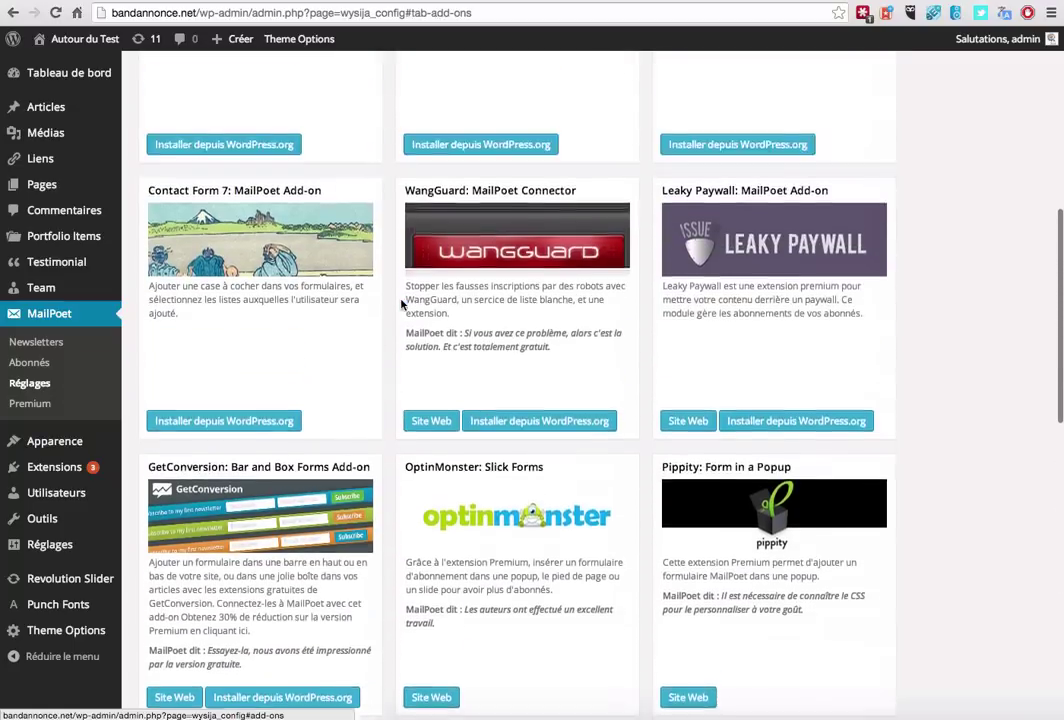
{"action": "scroll", "coordinate": [404, 302], "scroll_direction": "up", "scroll_amount": 3}
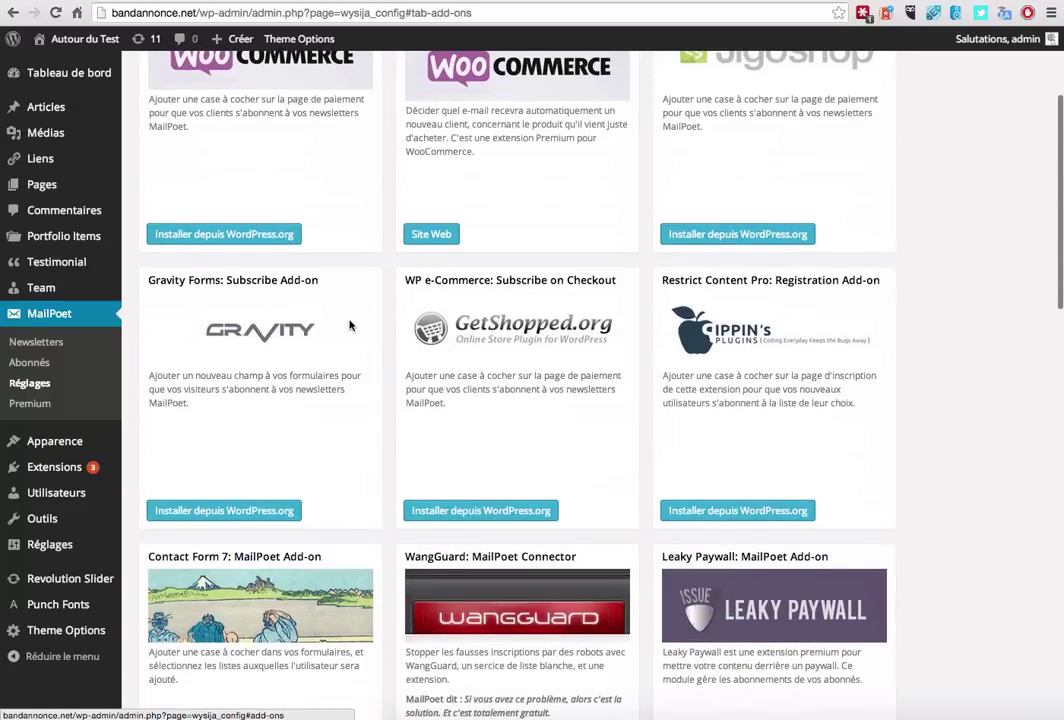
{"action": "scroll", "coordinate": [404, 302], "scroll_direction": "up", "scroll_amount": 4}
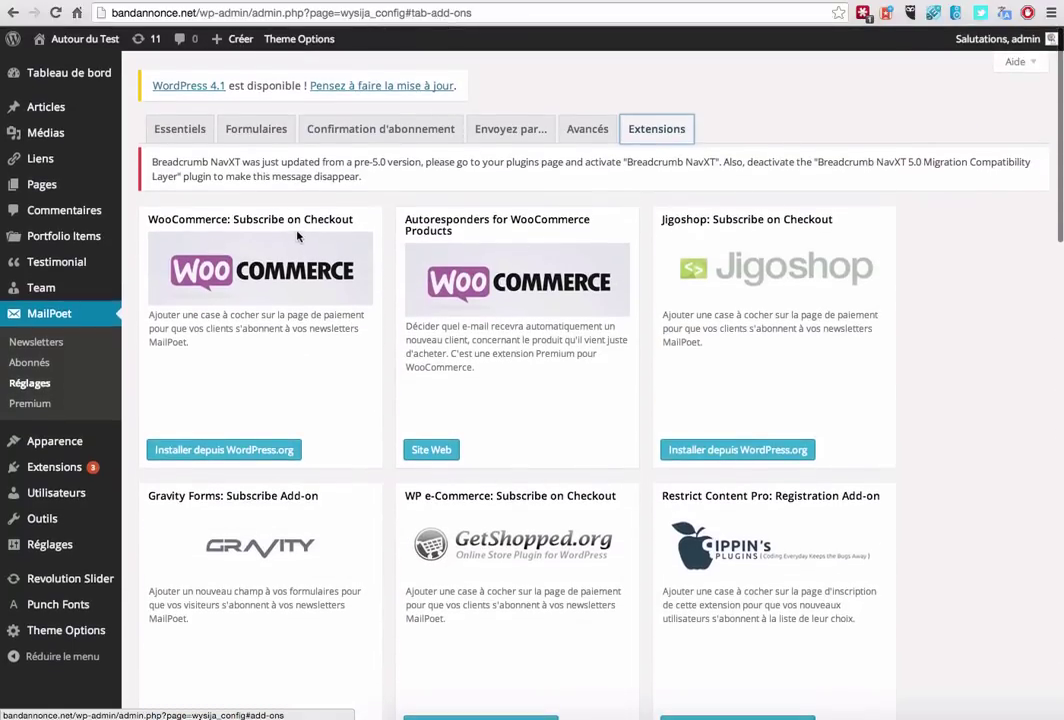
Create a new MailPoet newsletter of type Newsletter automatique, sent daily at 12 h 00 min when there is new content
{"action": "left_click", "coordinate": [54, 342]}
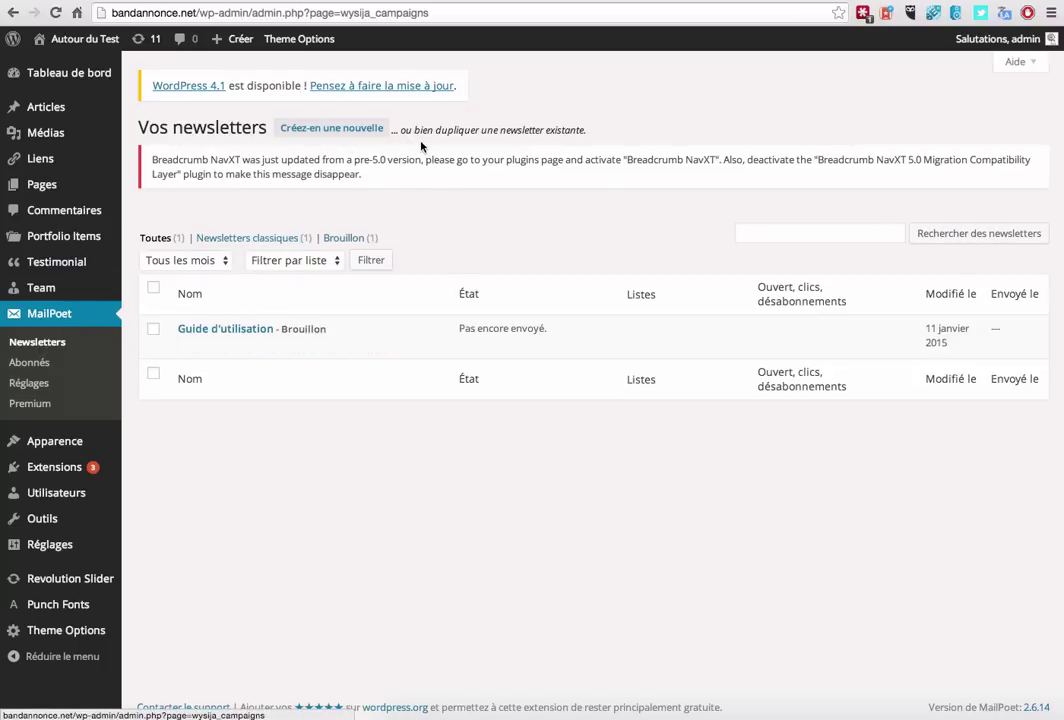
{"action": "left_click", "coordinate": [331, 130]}
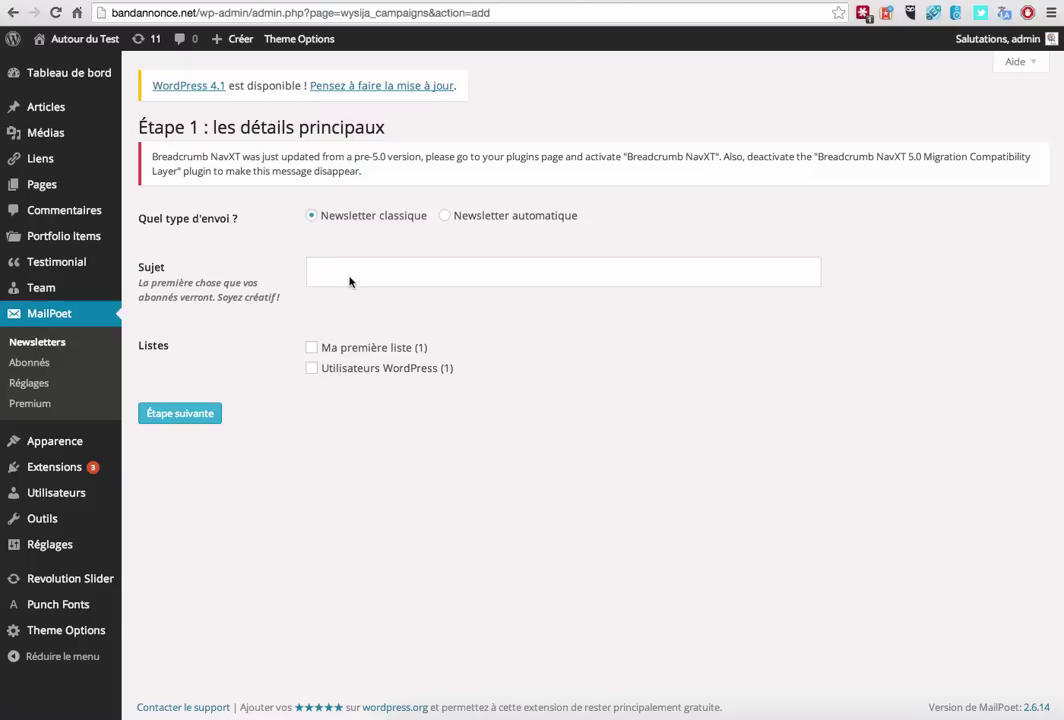
{"action": "left_click", "coordinate": [444, 216]}
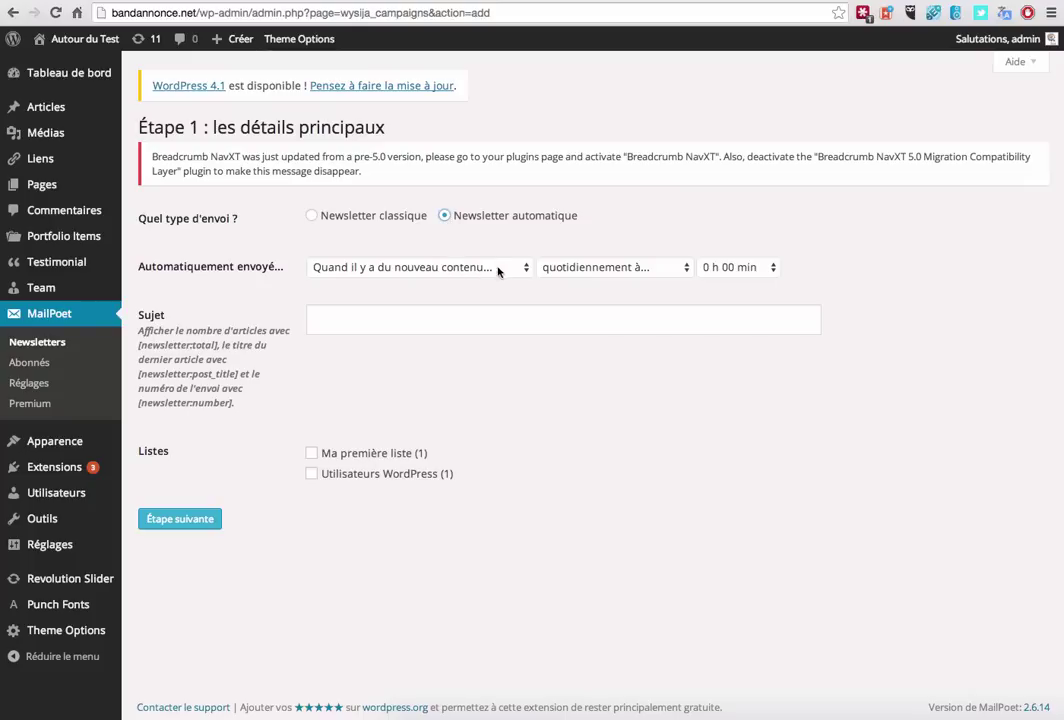
{"action": "left_click", "coordinate": [606, 268]}
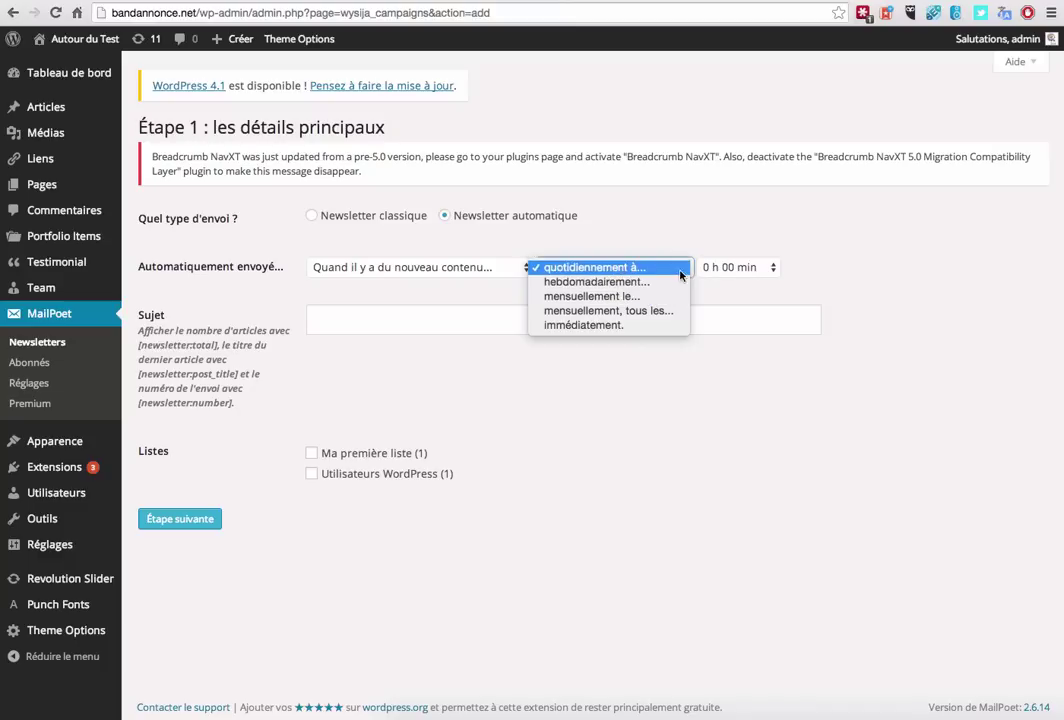
{"action": "left_click", "coordinate": [733, 268]}
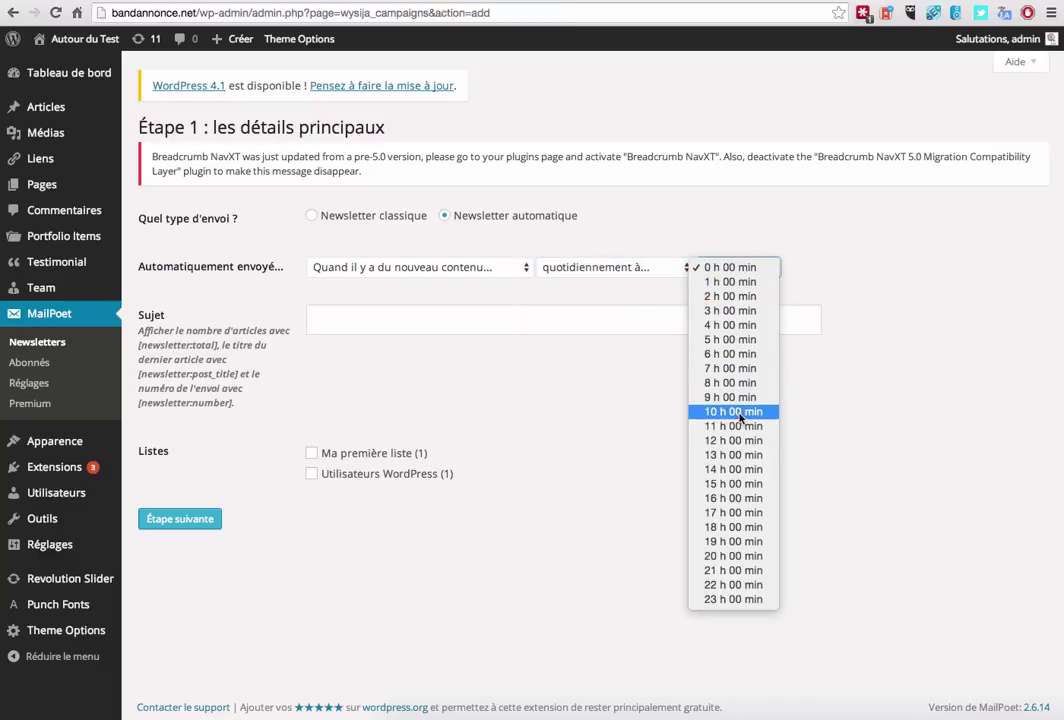
{"action": "left_click", "coordinate": [750, 440]}
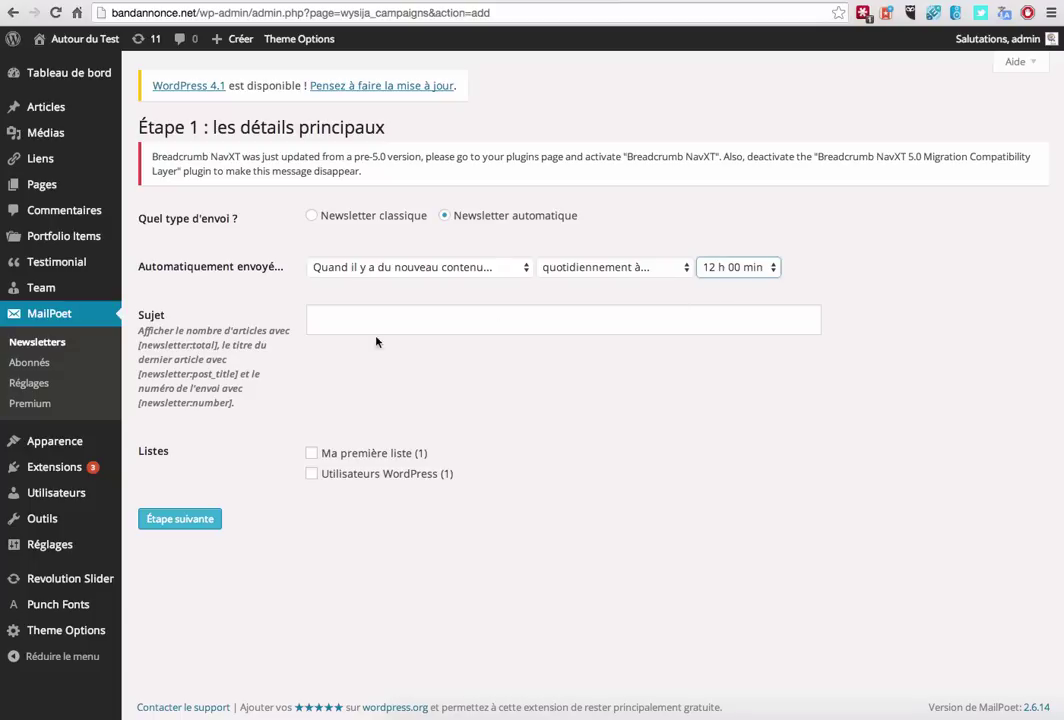
Enter "Newsletter" as the subject and highlight the [newsletter:total] shortcode in the subject hint
{"action": "left_click", "coordinate": [348, 320]}
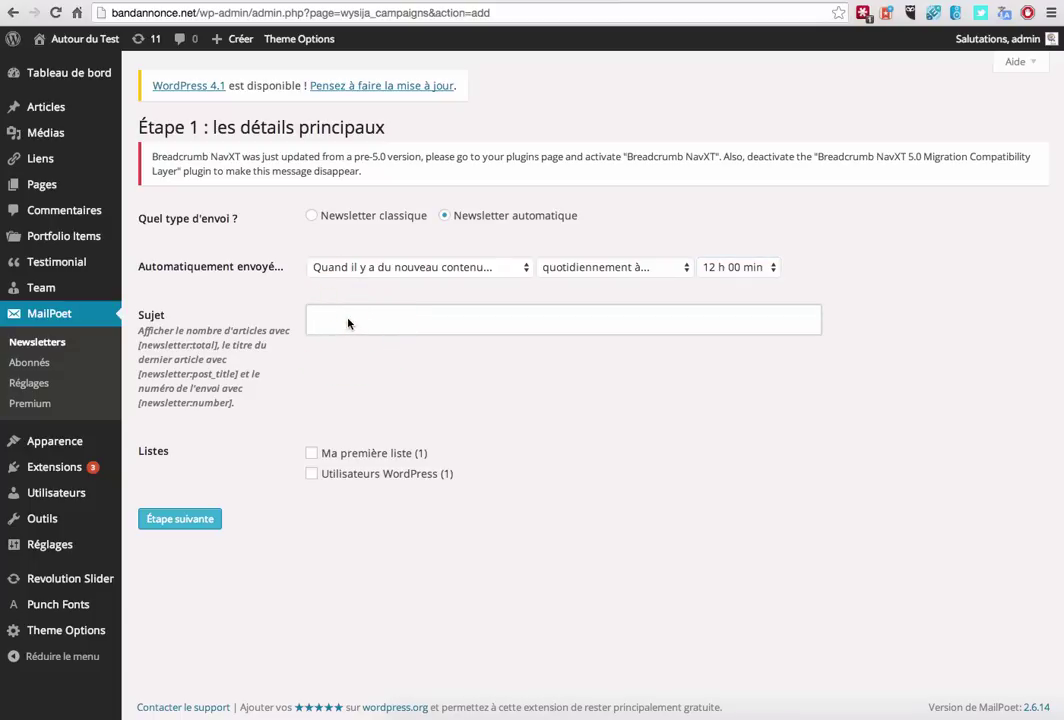
{"action": "type", "text": "Newsletter"}
{"action": "left_click", "coordinate": [150, 346]}
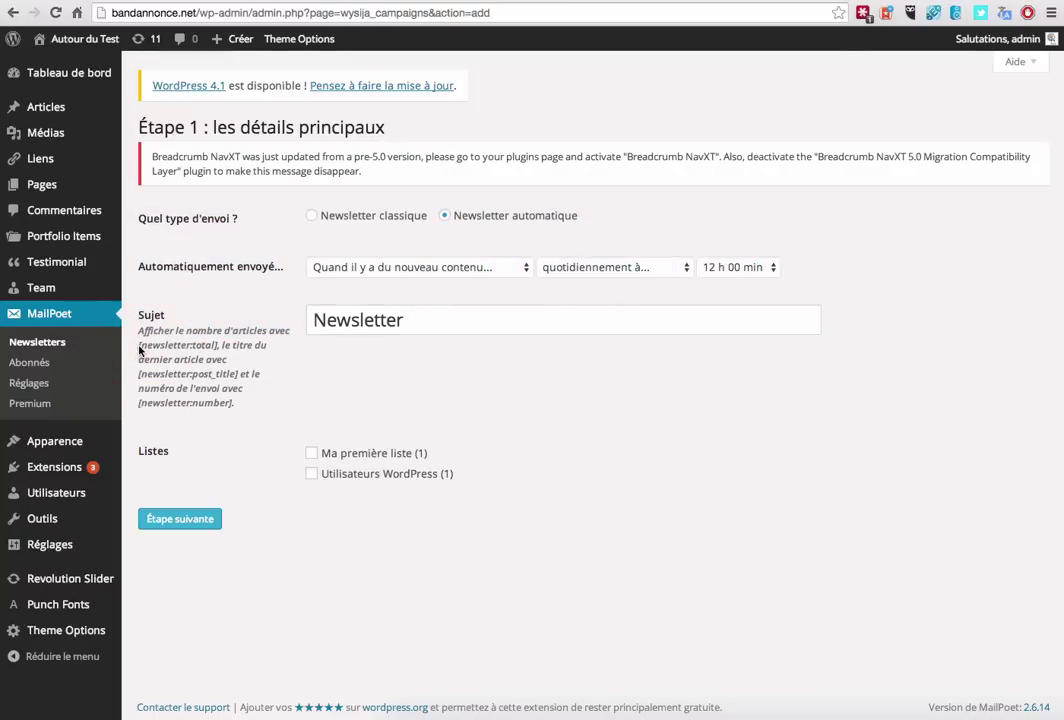
{"action": "left_click_drag", "start_coordinate": [139, 346], "coordinate": [217, 347]}
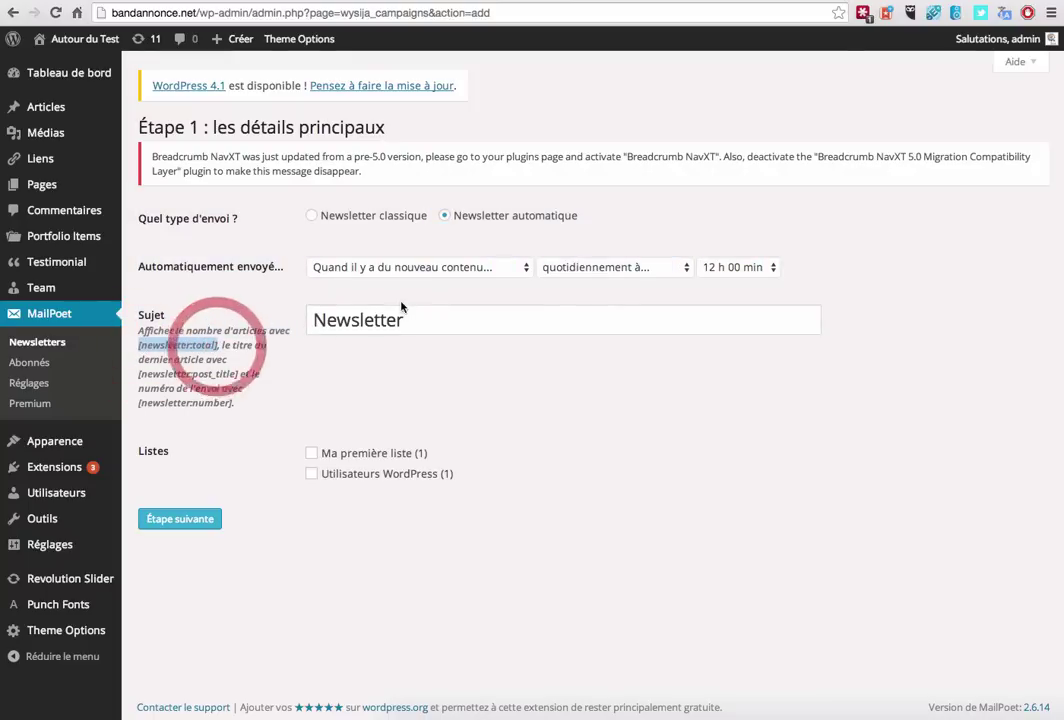
{"action": "left_click", "coordinate": [405, 321]}
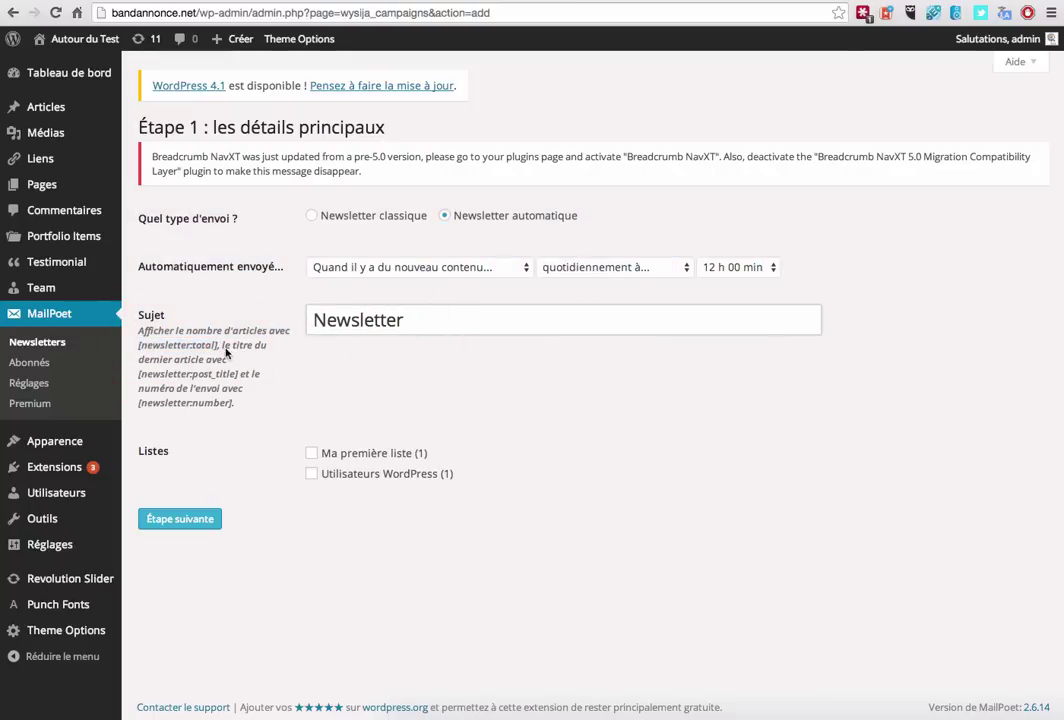
Replace the subject with the shortcode [newsletter:post_title], assign the newsletter to Ma première liste and continue to the design step
{"action": "left_click", "coordinate": [145, 377]}
{"action": "left_click_drag", "start_coordinate": [145, 377], "coordinate": [233, 372]}
{"action": "key", "text": "ctrl+c"}
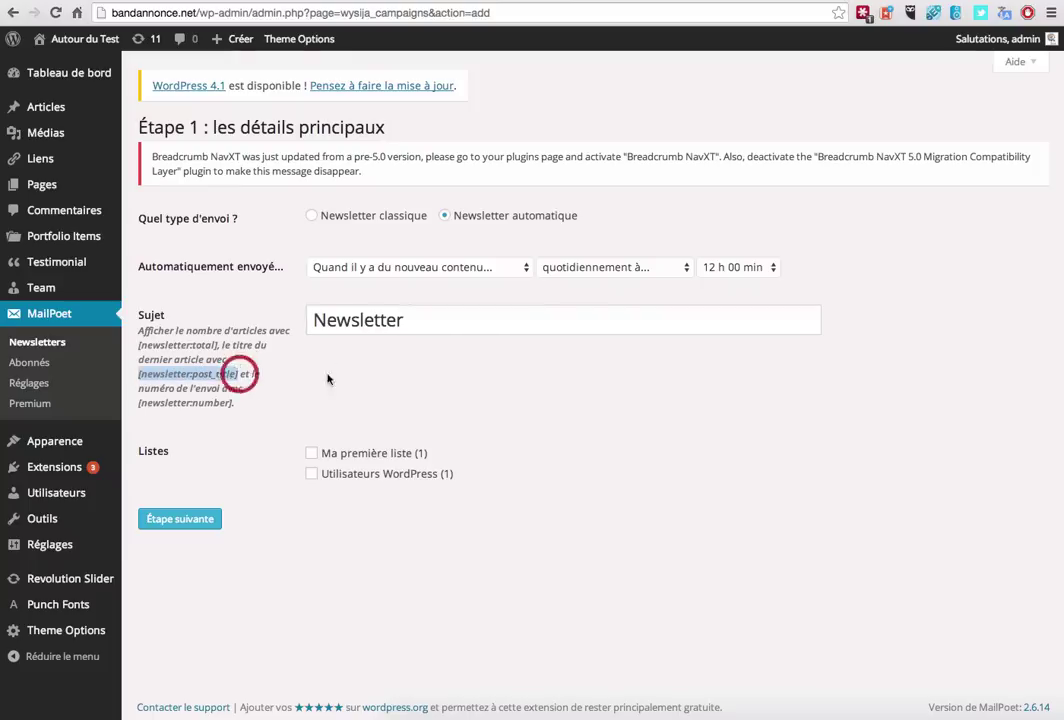
{"action": "left_click", "coordinate": [348, 322]}
{"action": "key", "text": "ctrl+a"}
{"action": "key", "text": "ctrl+v"}
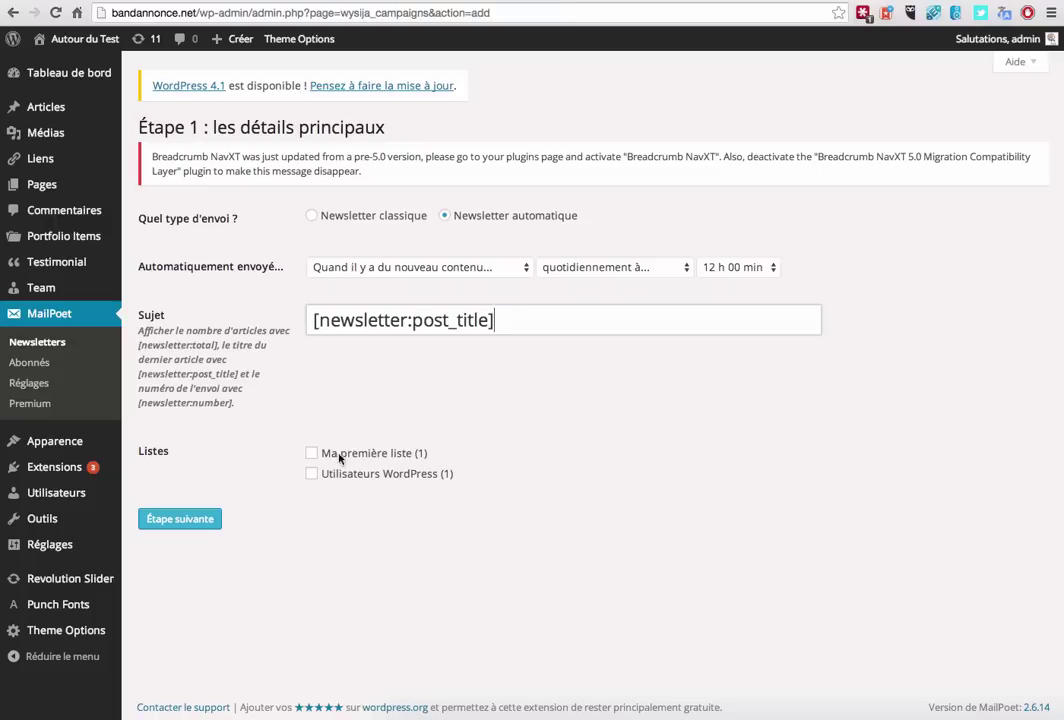
{"action": "left_click", "coordinate": [313, 455]}
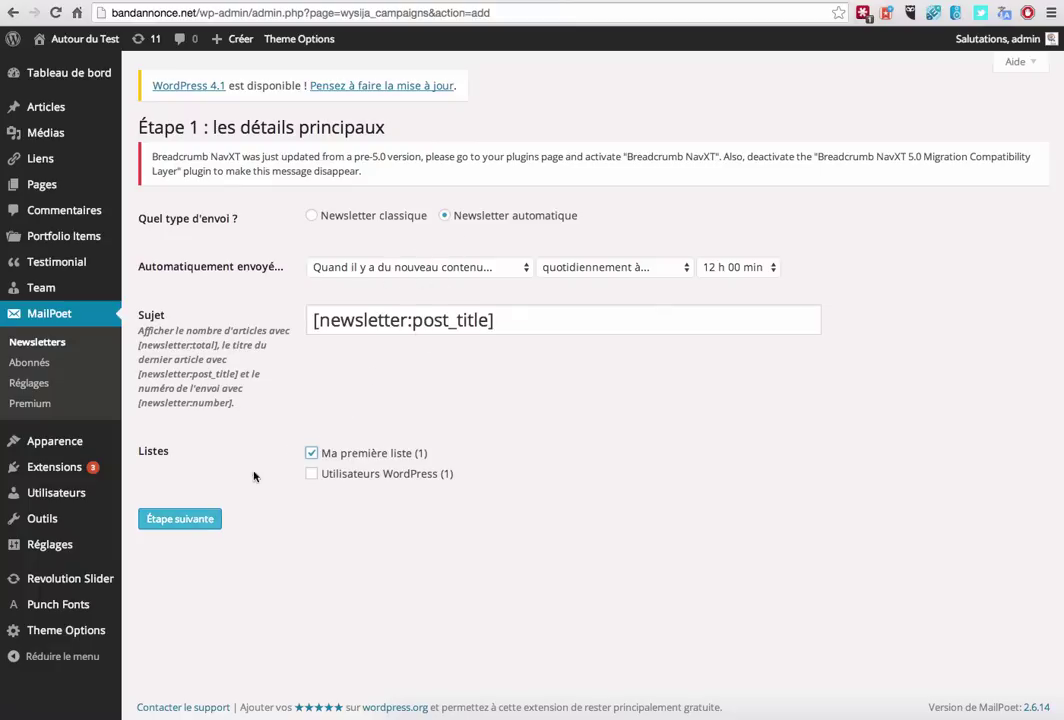
{"action": "left_click", "coordinate": [191, 517]}
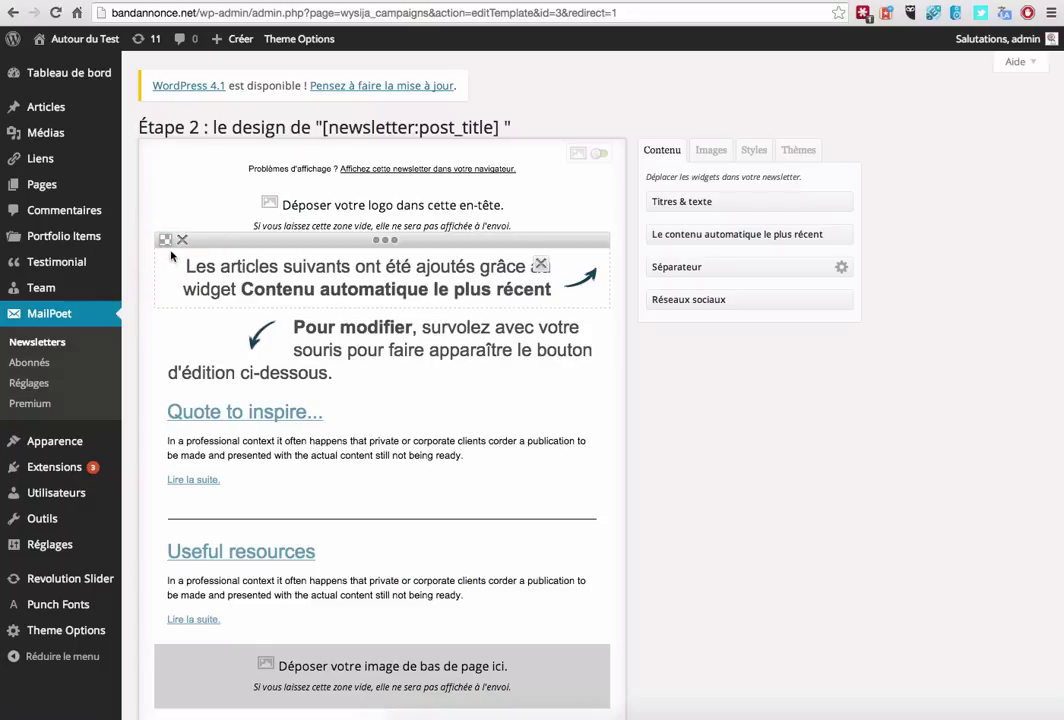
Move the "Les articles suivants" text block below the "Pour modifier" block and look over the automatic latest content options
{"action": "left_click_drag", "start_coordinate": [378, 240], "coordinate": [378, 400]}
{"action": "scroll", "coordinate": [580, 387], "scroll_direction": "down", "scroll_amount": 3}
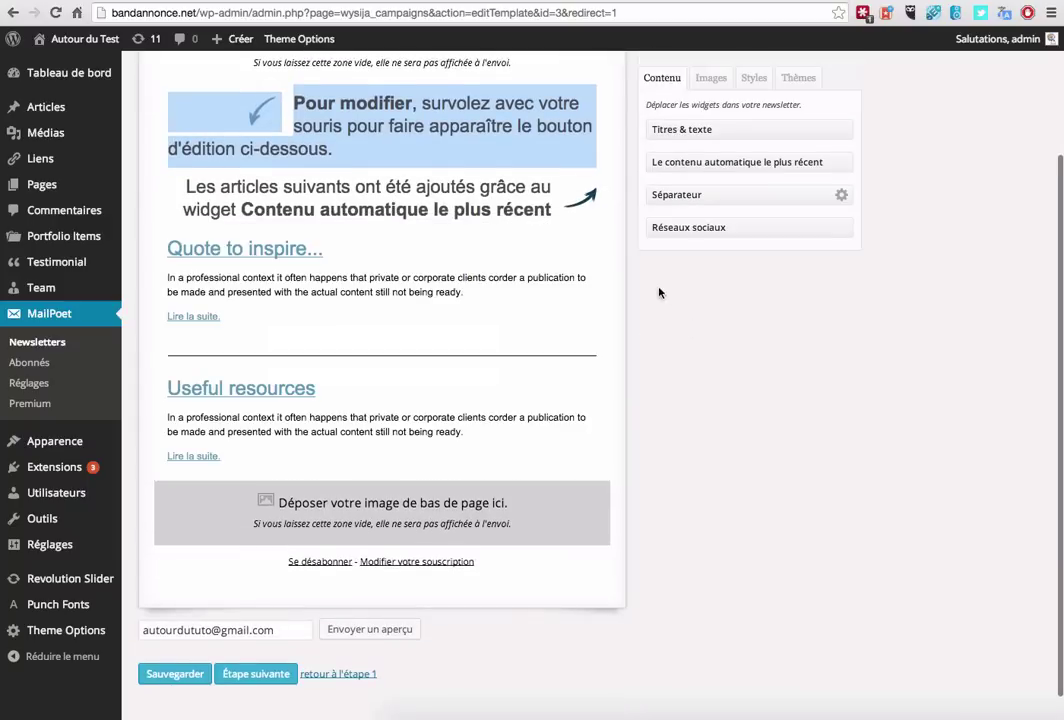
{"action": "scroll", "coordinate": [570, 363], "scroll_direction": "up", "scroll_amount": 1}
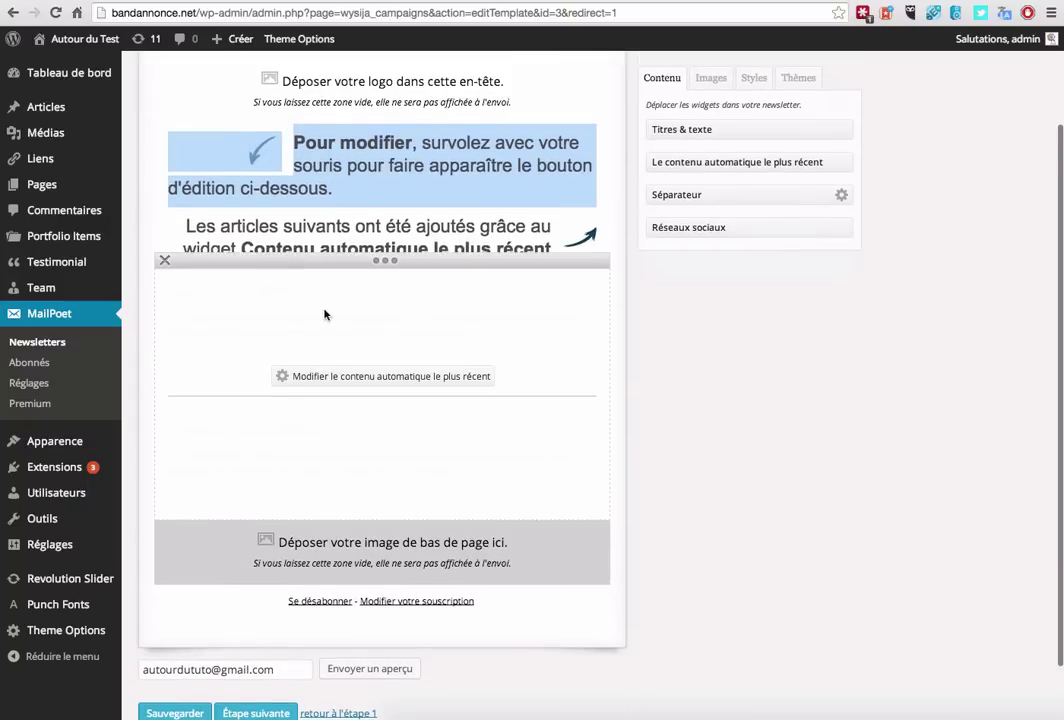
{"action": "left_click", "coordinate": [396, 380]}
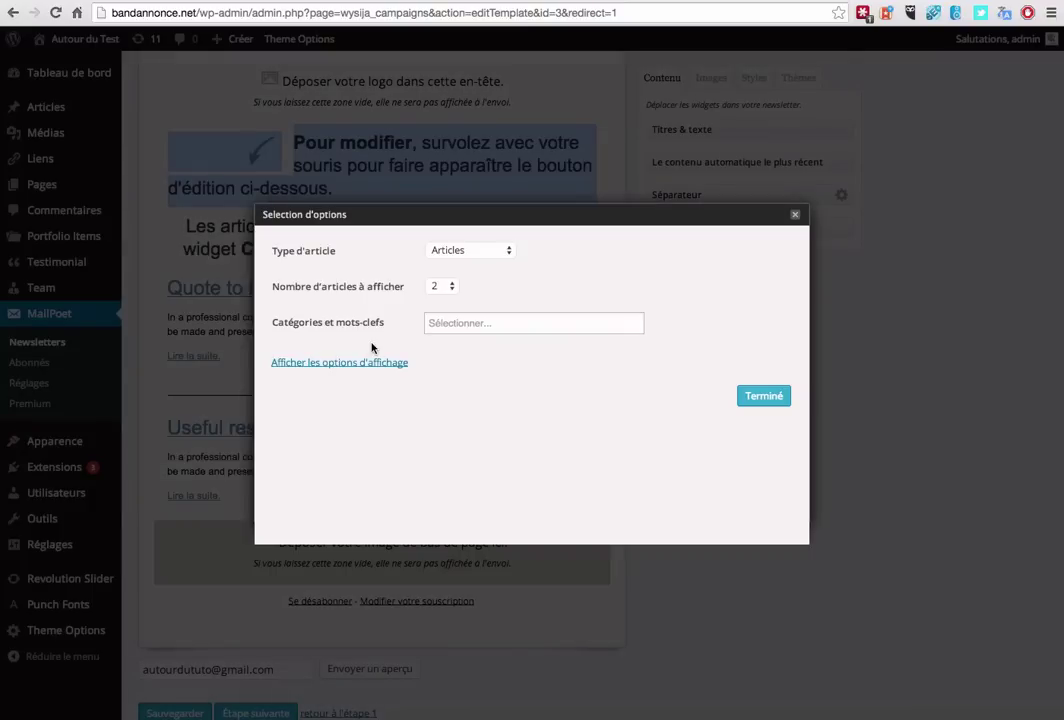
{"action": "left_click", "coordinate": [795, 216]}
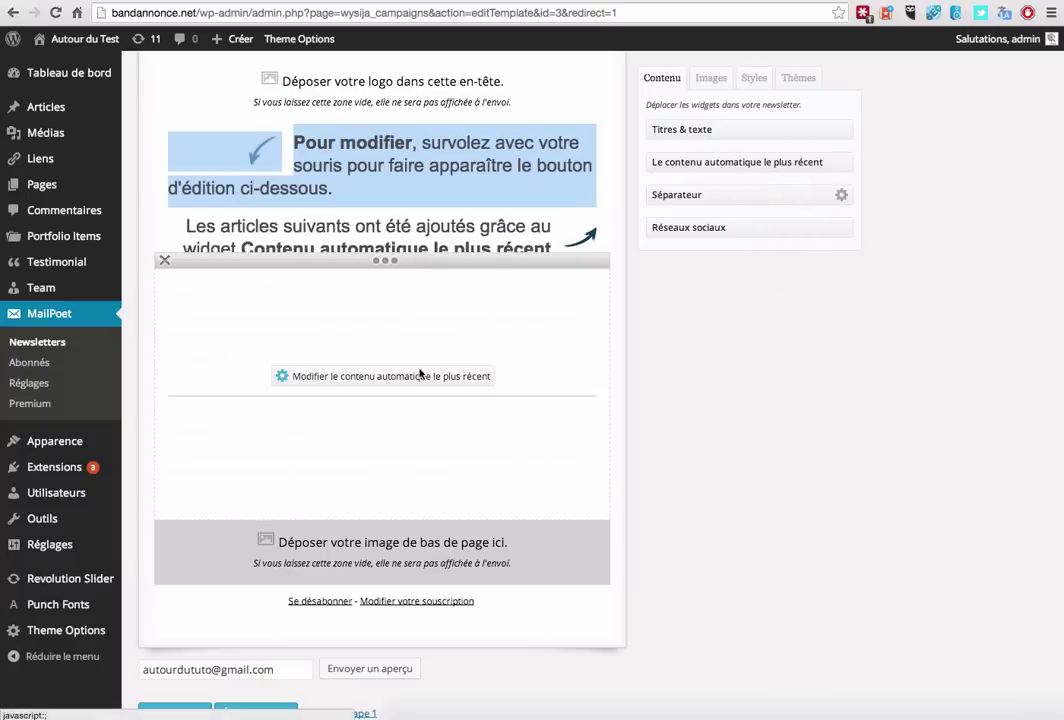
{"action": "scroll", "coordinate": [452, 392], "scroll_direction": "up", "scroll_amount": 1}
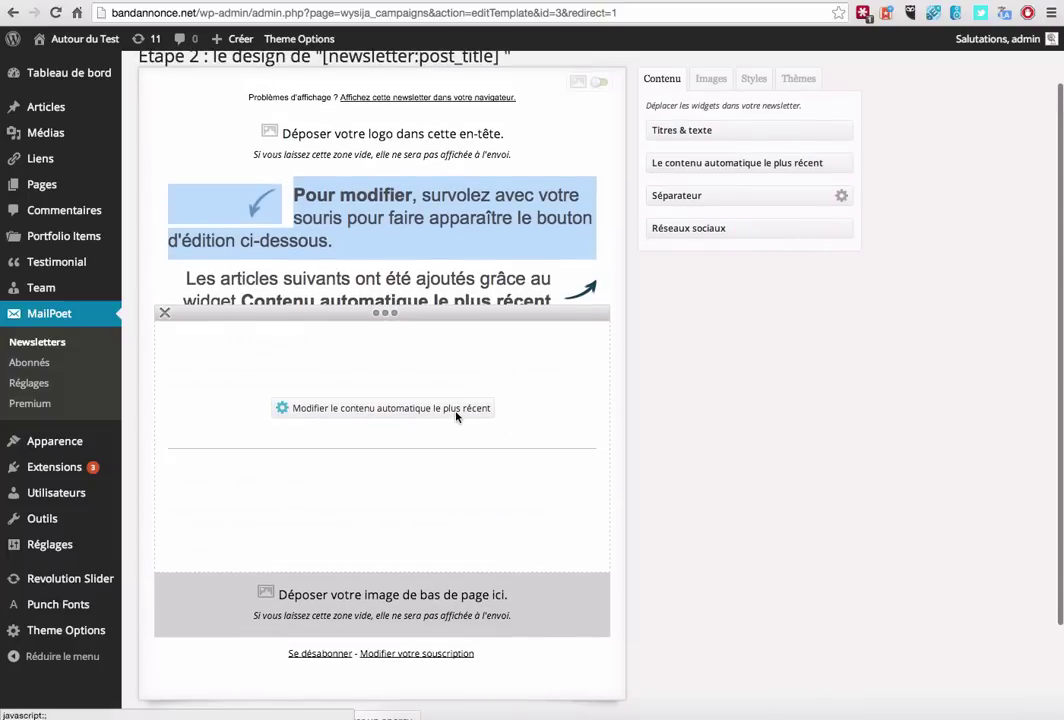
{"action": "mouse_move", "coordinate": [293, 368]}
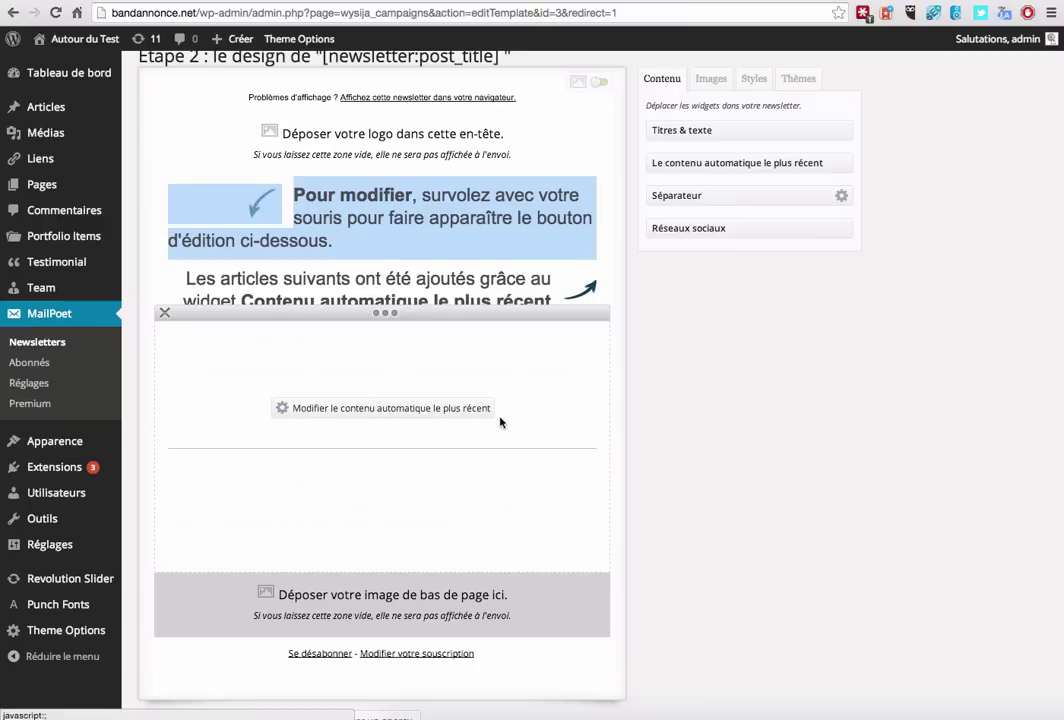
{"action": "scroll", "coordinate": [657, 409], "scroll_direction": "up", "scroll_amount": 2}
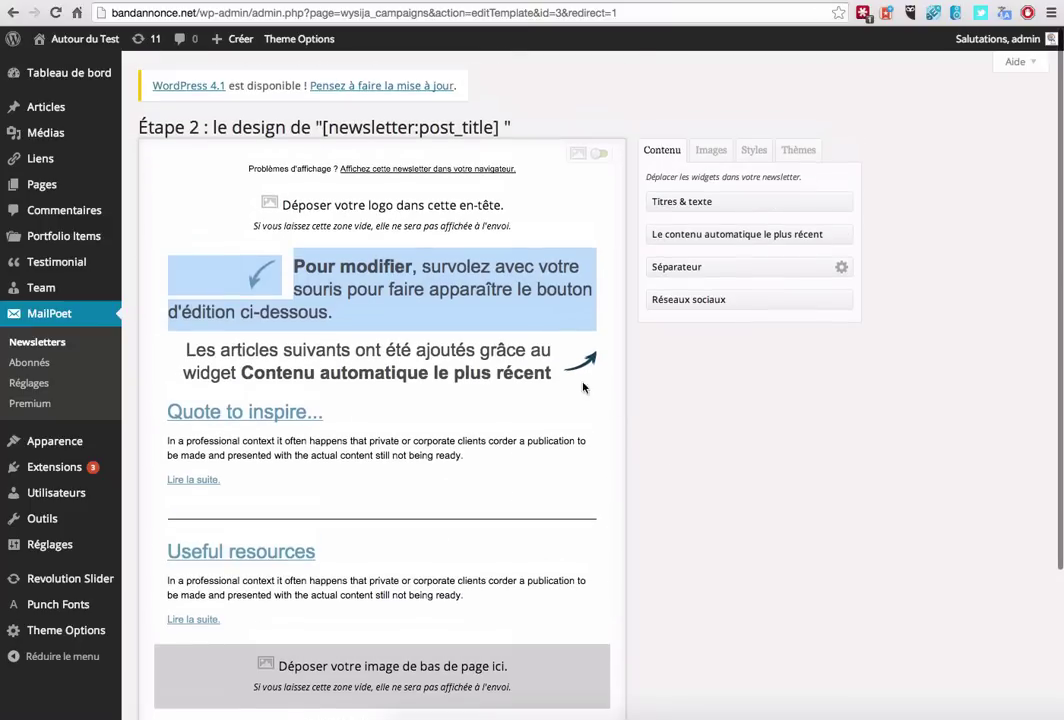
{"action": "left_click", "coordinate": [312, 203]}
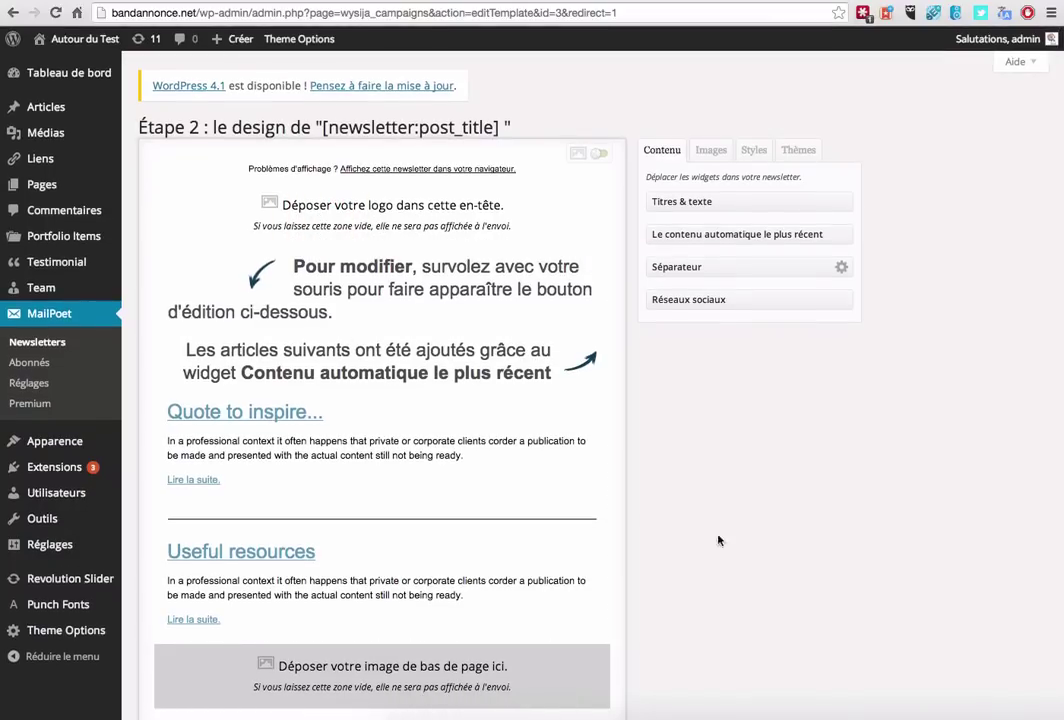
Upload the WordPress gear picture with two workers from the computer to the newsletter's images
{"action": "left_click", "coordinate": [423, 717]}
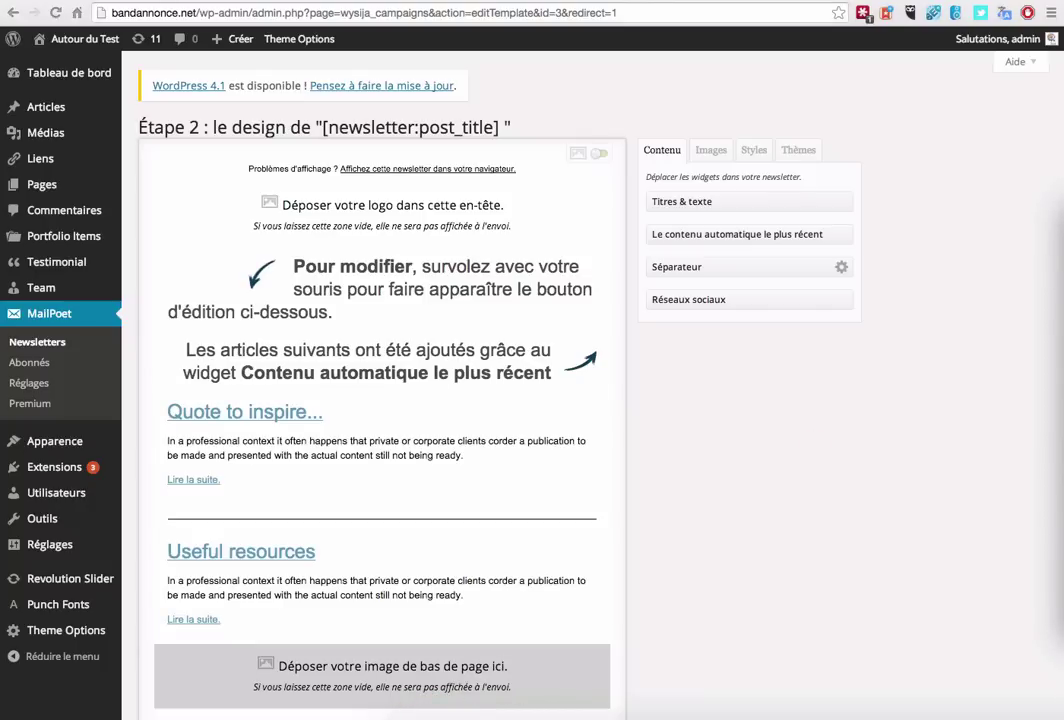
{"action": "mouse_move", "coordinate": [1062, 375]}
{"action": "left_mouse_down"}
{"action": "mouse_move", "coordinate": [423, 227]}
{"action": "mouse_move", "coordinate": [926, 376]}
{"action": "mouse_move", "coordinate": [1062, 400]}
{"action": "left_mouse_up"}
{"action": "left_click", "coordinate": [709, 150]}
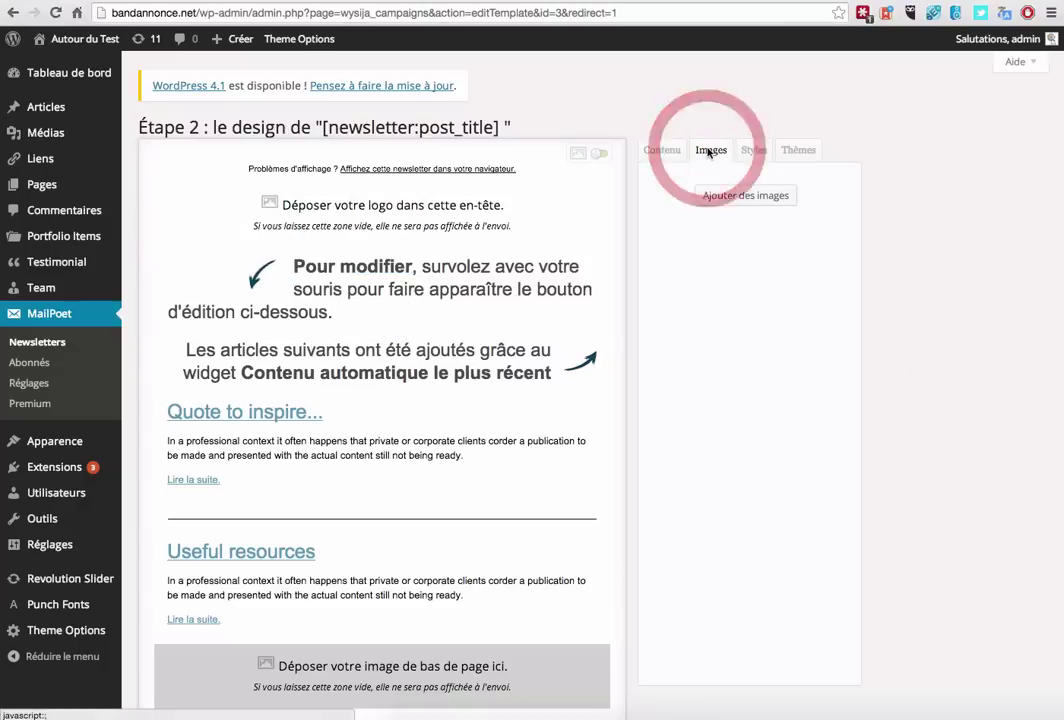
{"action": "left_click", "coordinate": [717, 197]}
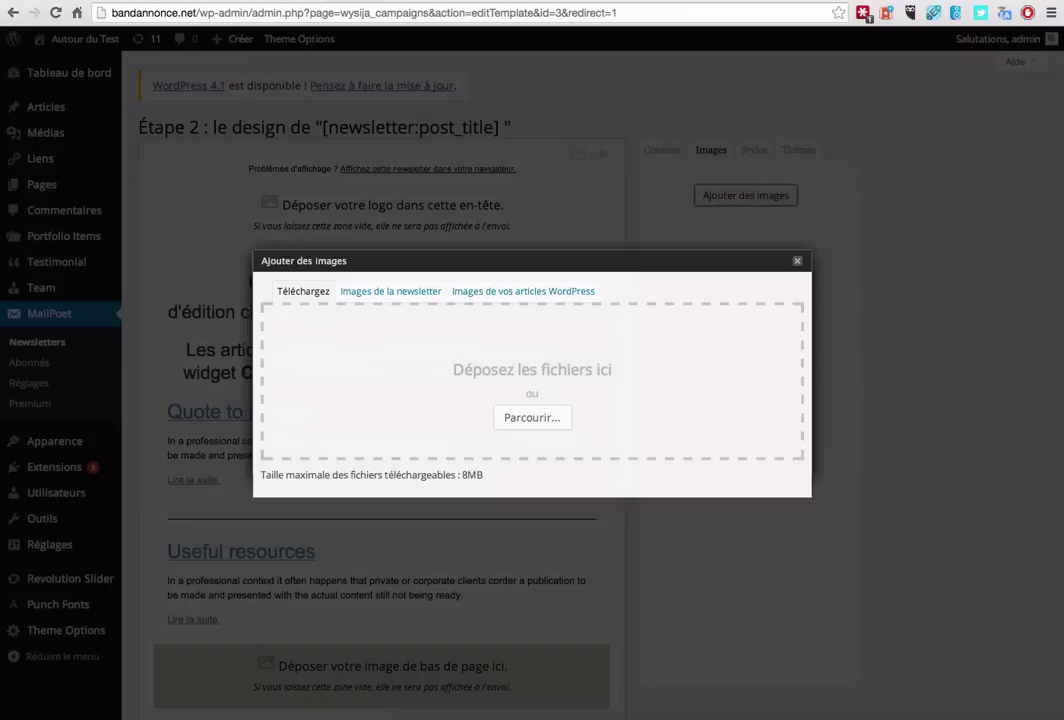
{"action": "left_click_drag", "start_coordinate": [1060, 480], "coordinate": [534, 404]}
{"action": "left_click", "coordinate": [798, 261]}
Place the uploaded WordPress picture in the newsletter's header logo area and align it to the right
{"action": "left_click_drag", "start_coordinate": [682, 253], "coordinate": [460, 212]}
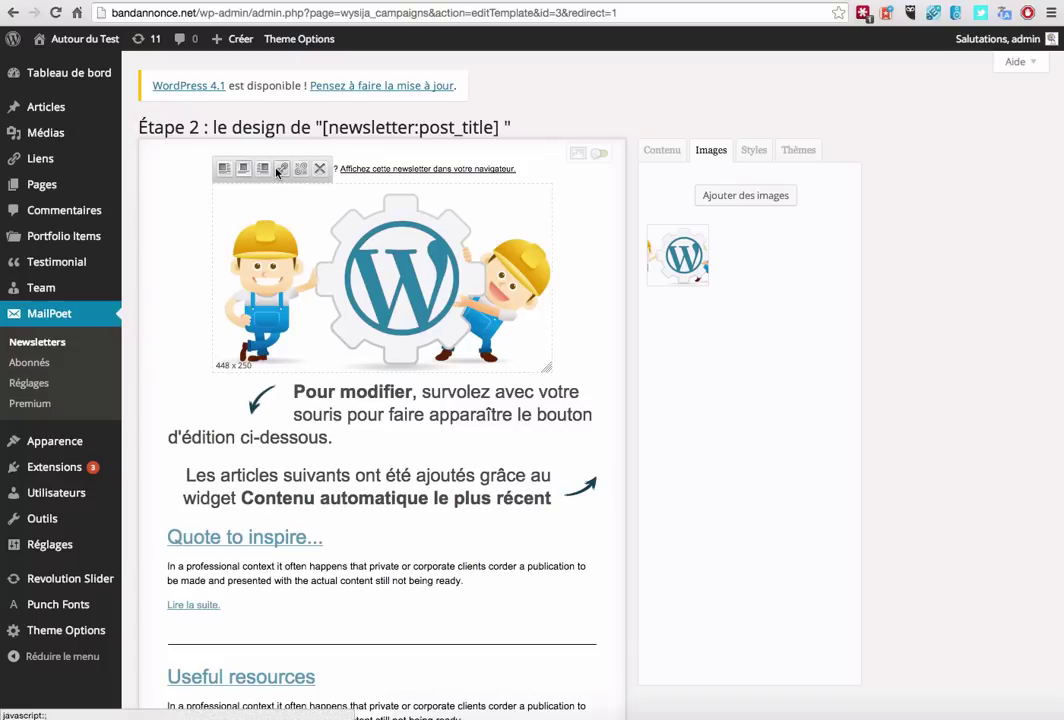
{"action": "left_click", "coordinate": [222, 173]}
{"action": "left_click", "coordinate": [210, 171]}
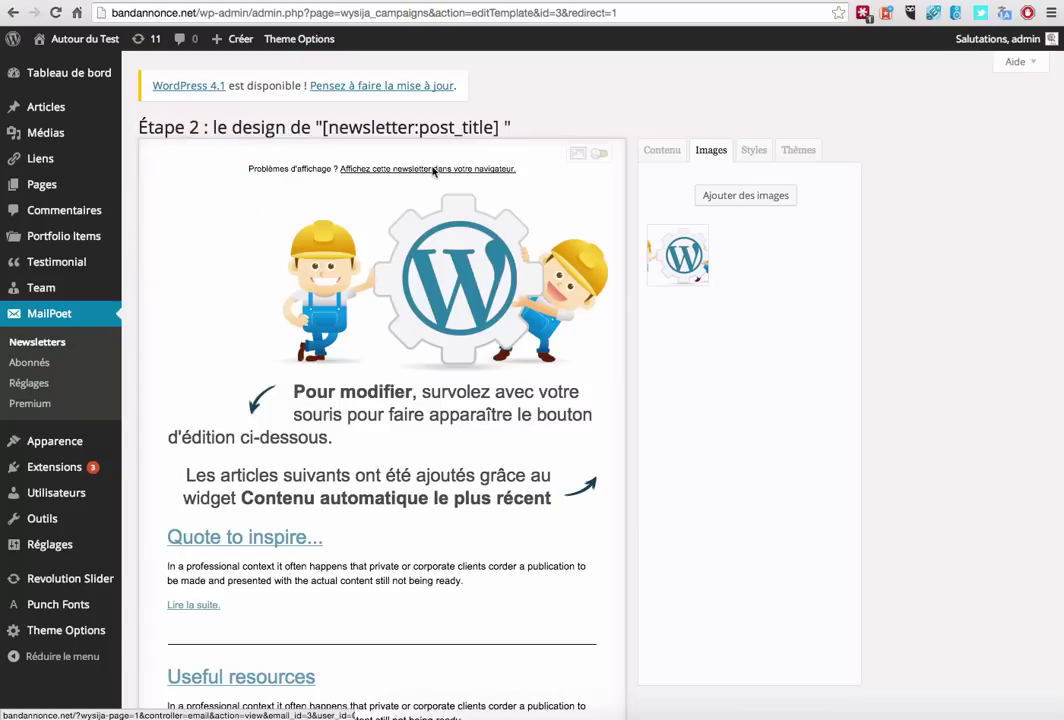
Center the WordPress picture in the newsletter header and shrink it to 269 x 150
{"action": "left_click", "coordinate": [519, 168]}
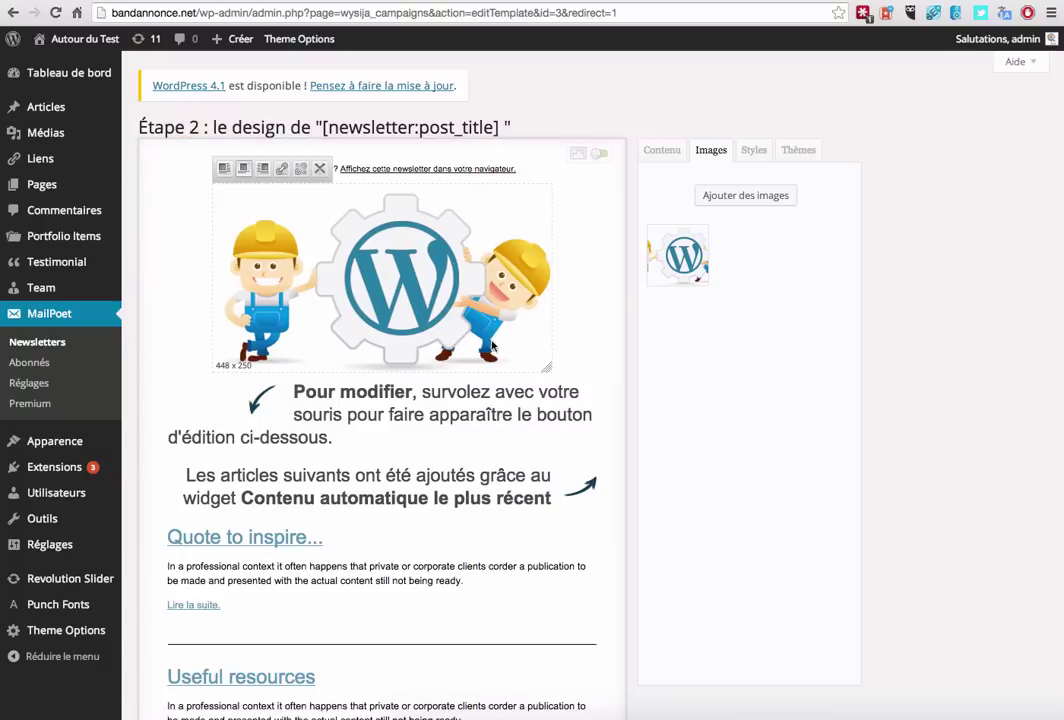
{"action": "left_click_drag", "start_coordinate": [543, 367], "coordinate": [476, 331]}
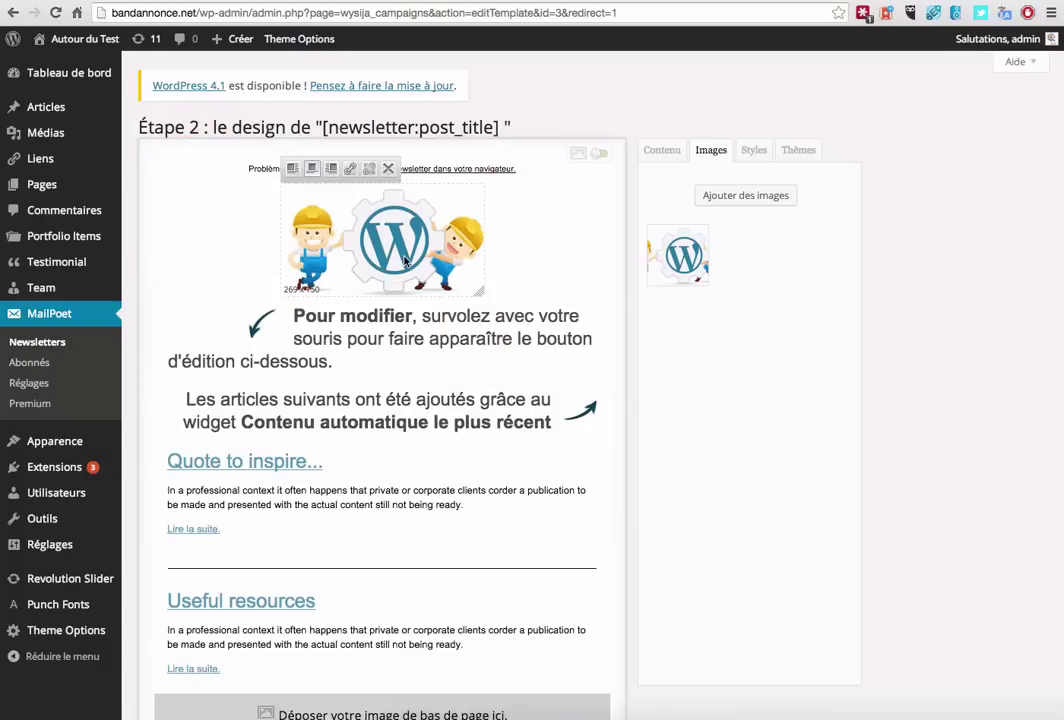
Replace the "Pour modifier" text below the header picture with the filler text "Ferekldslkdlssdfdfgdsggfgg"
{"action": "left_click", "coordinate": [438, 332]}
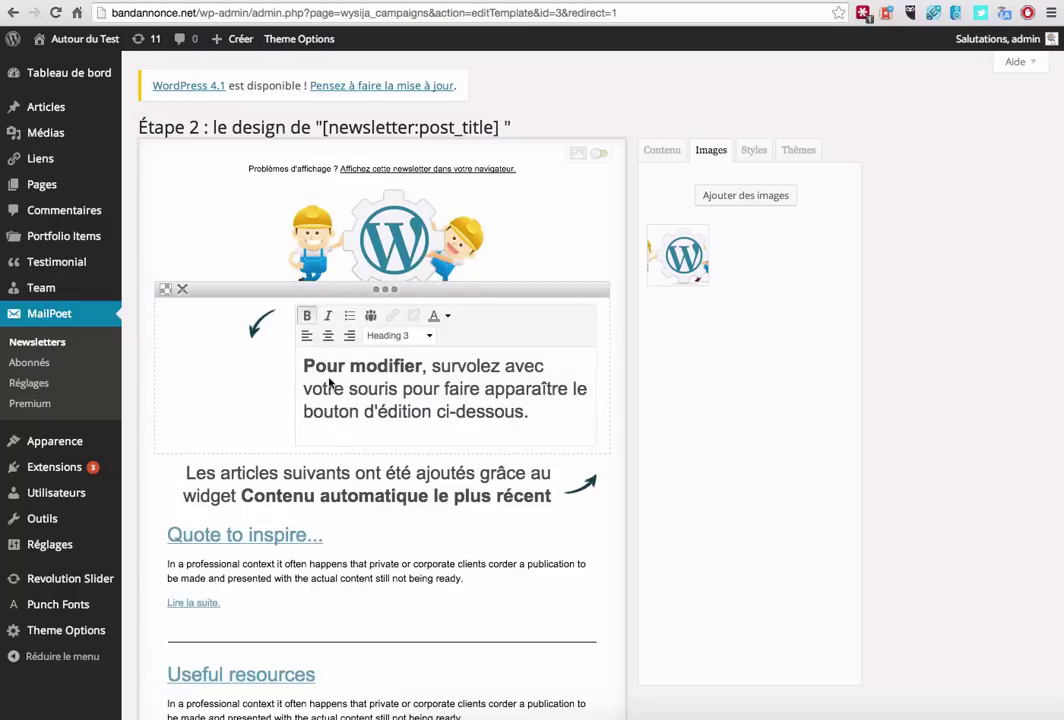
{"action": "left_click_drag", "start_coordinate": [305, 366], "coordinate": [488, 418]}
{"action": "type", "text": "Ferekldslkdlssd"}
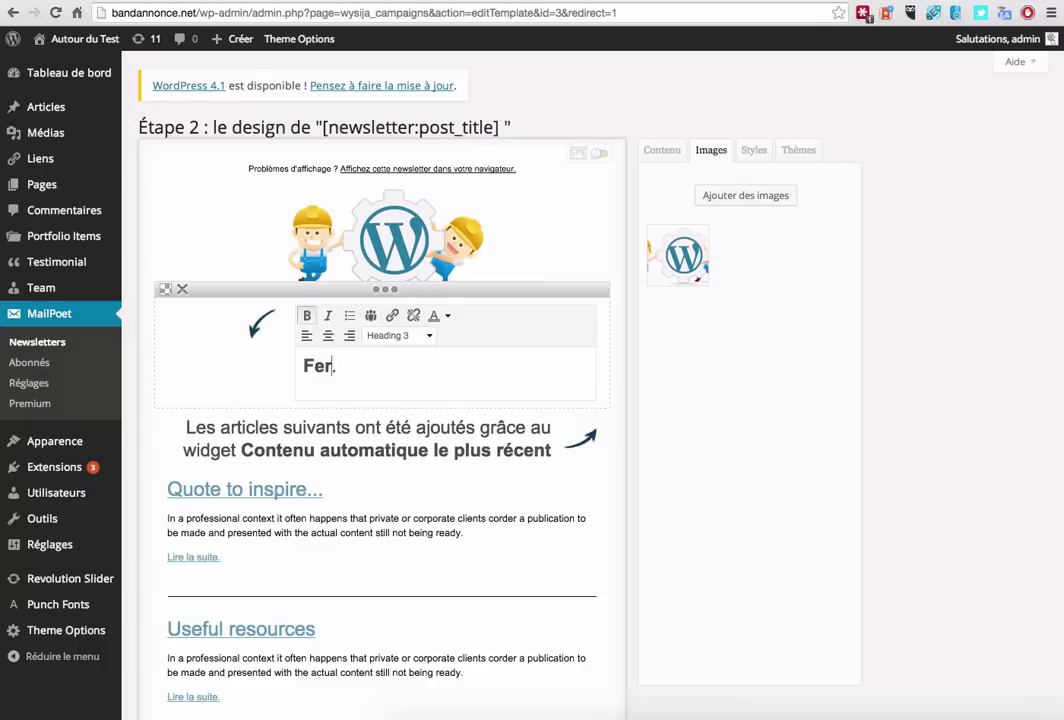
{"action": "type", "text": "fdfgdsggfgg"}
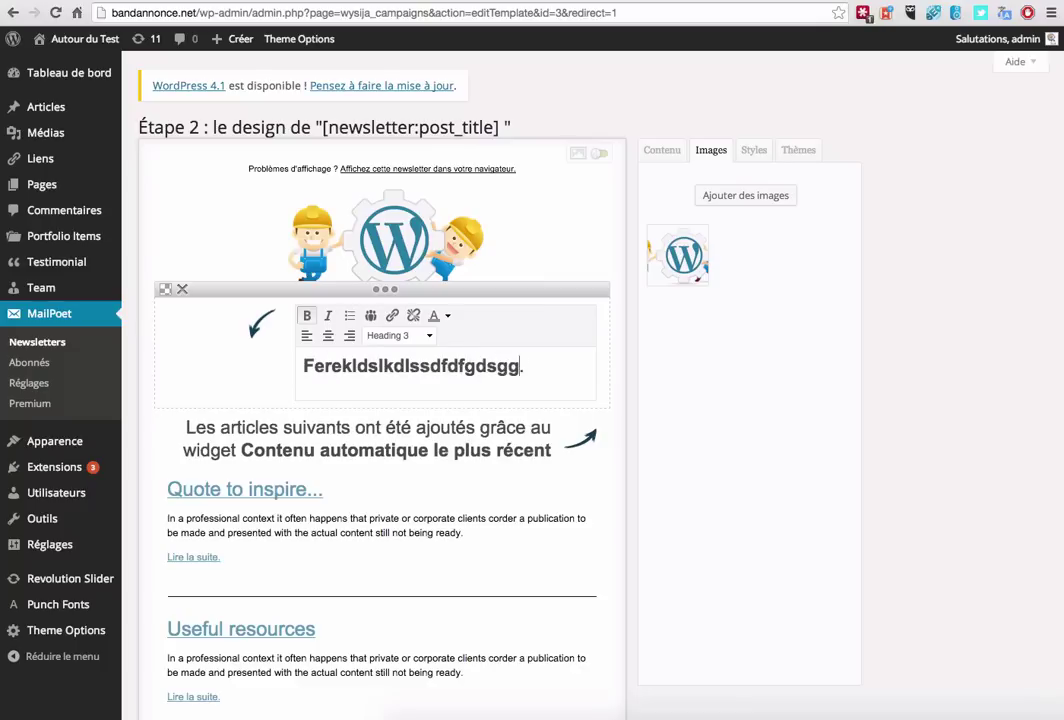
Add a "Titres & texte" block between the "Les articles suivants" text and the "Quote to inspire..." article
{"action": "scroll", "coordinate": [522, 408], "scroll_direction": "down", "scroll_amount": 1}
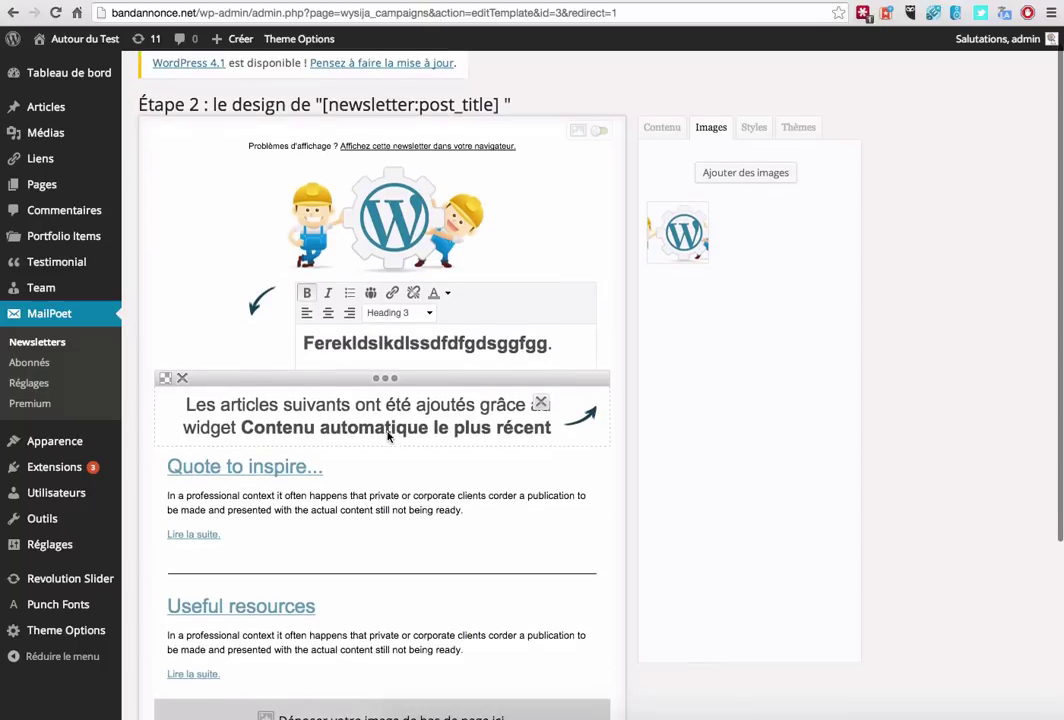
{"action": "left_click", "coordinate": [670, 126]}
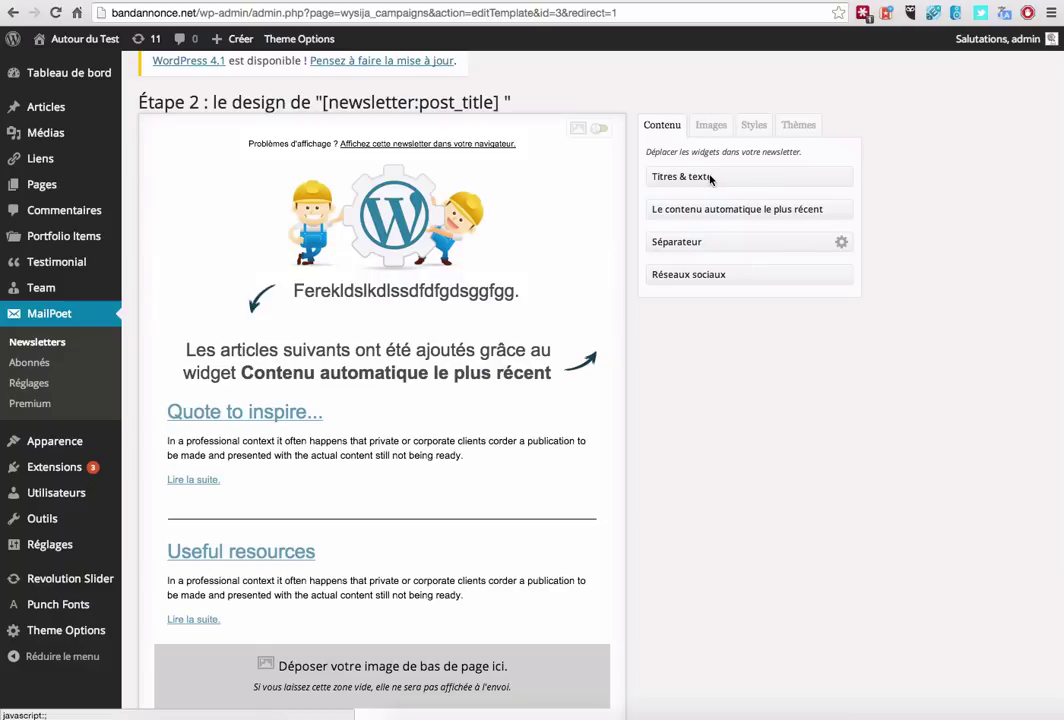
{"action": "left_click_drag", "start_coordinate": [711, 179], "coordinate": [320, 400]}
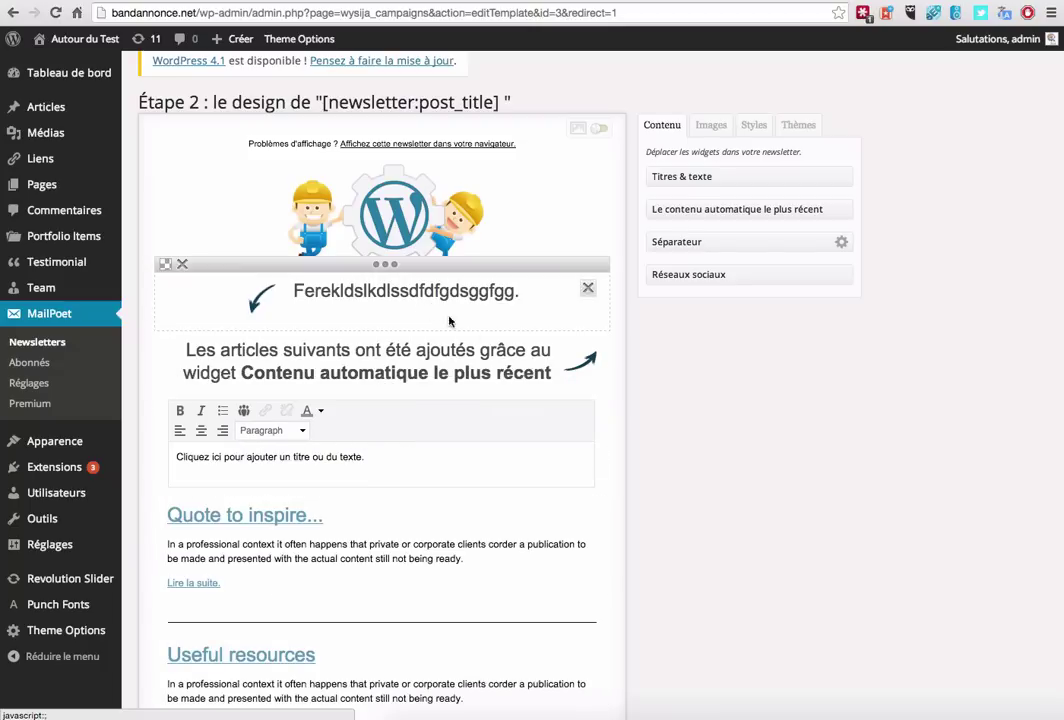
{"action": "scroll", "coordinate": [435, 342], "scroll_direction": "down", "scroll_amount": 3}
{"action": "scroll", "coordinate": [435, 337], "scroll_direction": "up", "scroll_amount": 2}
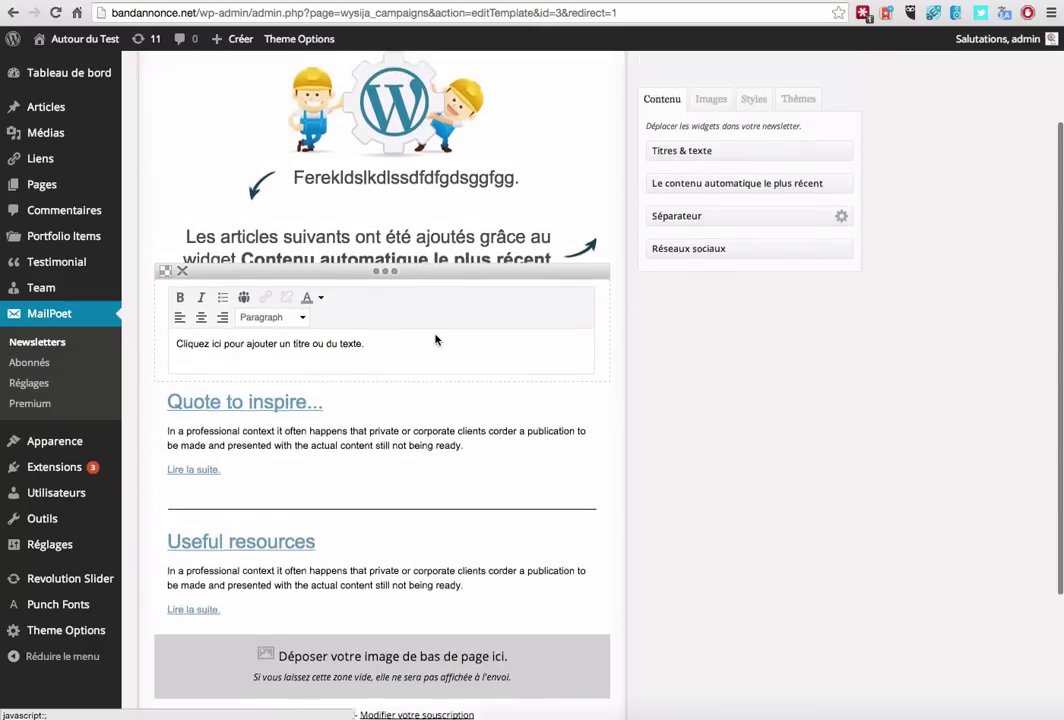
Insert a divider above the new text block and change the divider style to the fifth design, a thin grey shadowed line
{"action": "scroll", "coordinate": [330, 320], "scroll_direction": "up", "scroll_amount": 1}
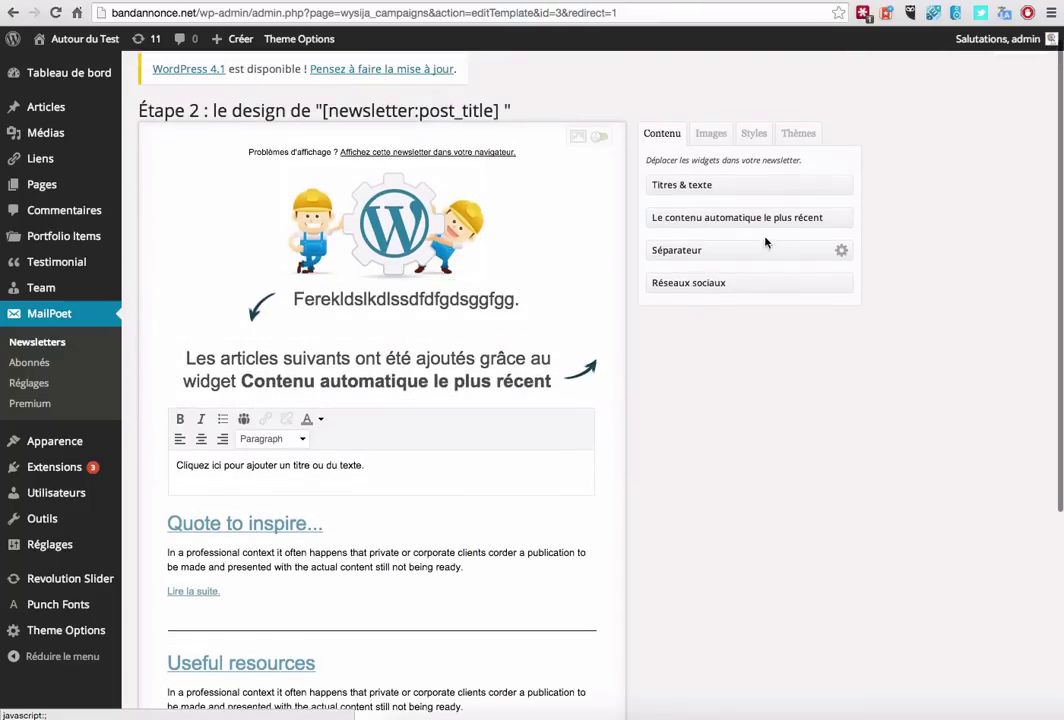
{"action": "left_click_drag", "start_coordinate": [715, 252], "coordinate": [408, 444]}
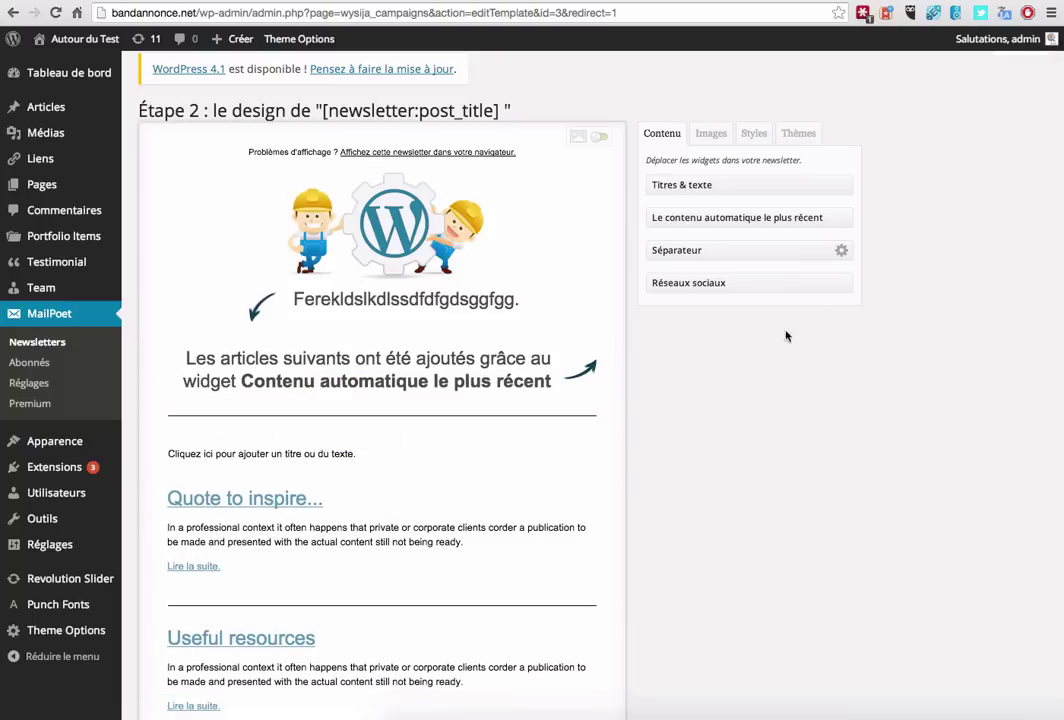
{"action": "left_click", "coordinate": [842, 252]}
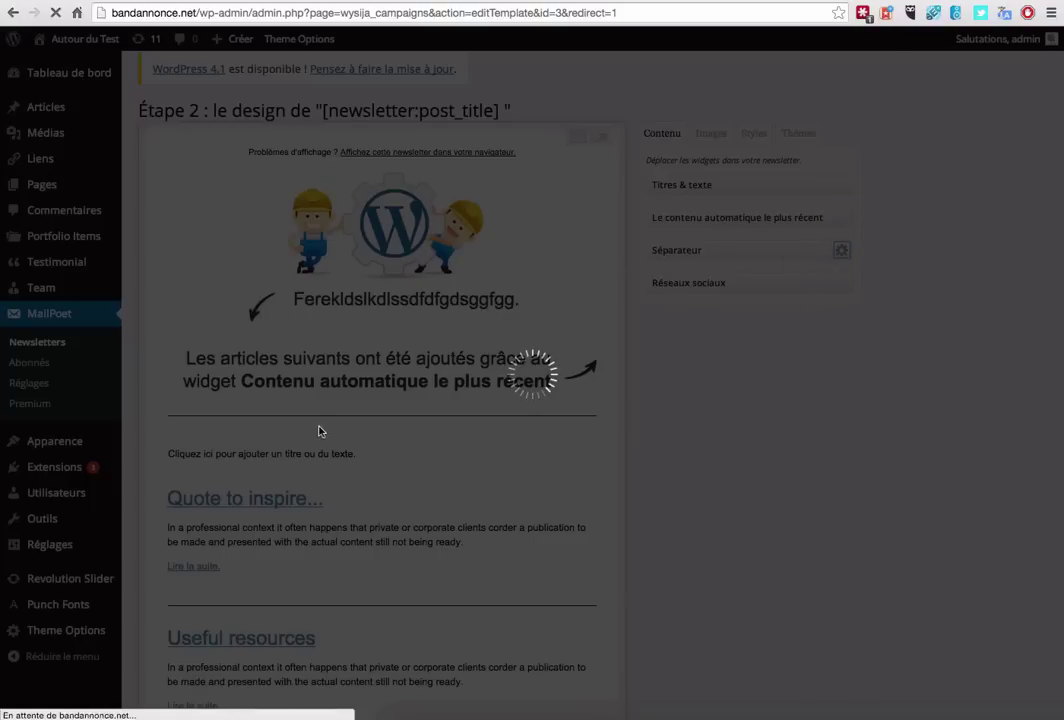
{"action": "left_click", "coordinate": [483, 278]}
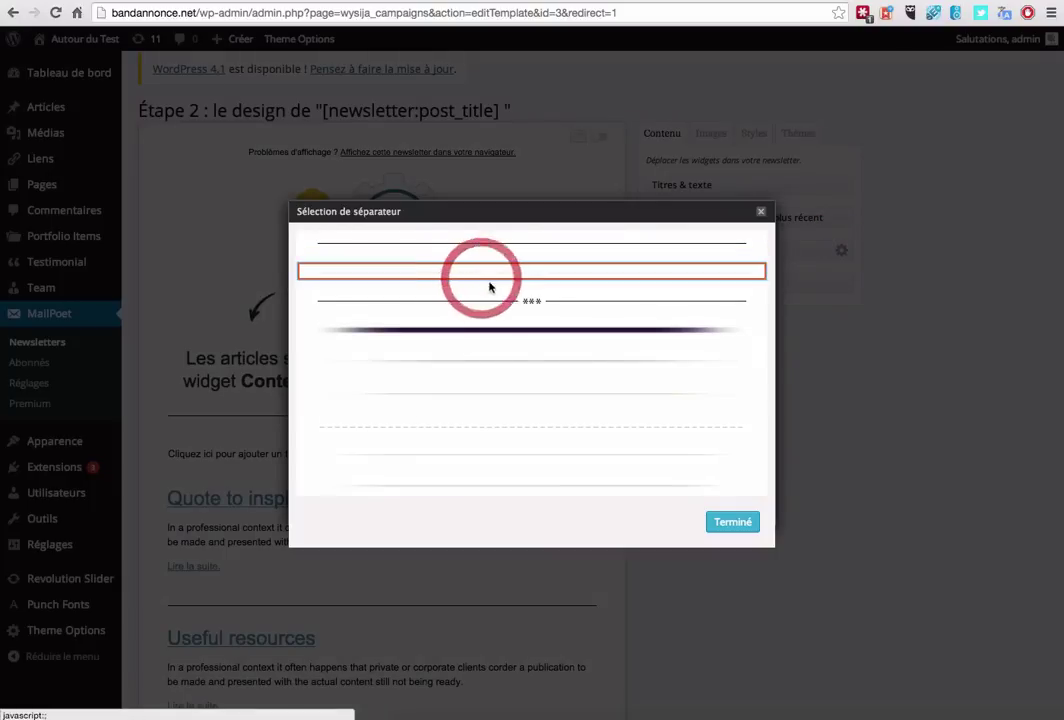
{"action": "left_click", "coordinate": [496, 360]}
{"action": "left_click", "coordinate": [737, 523]}
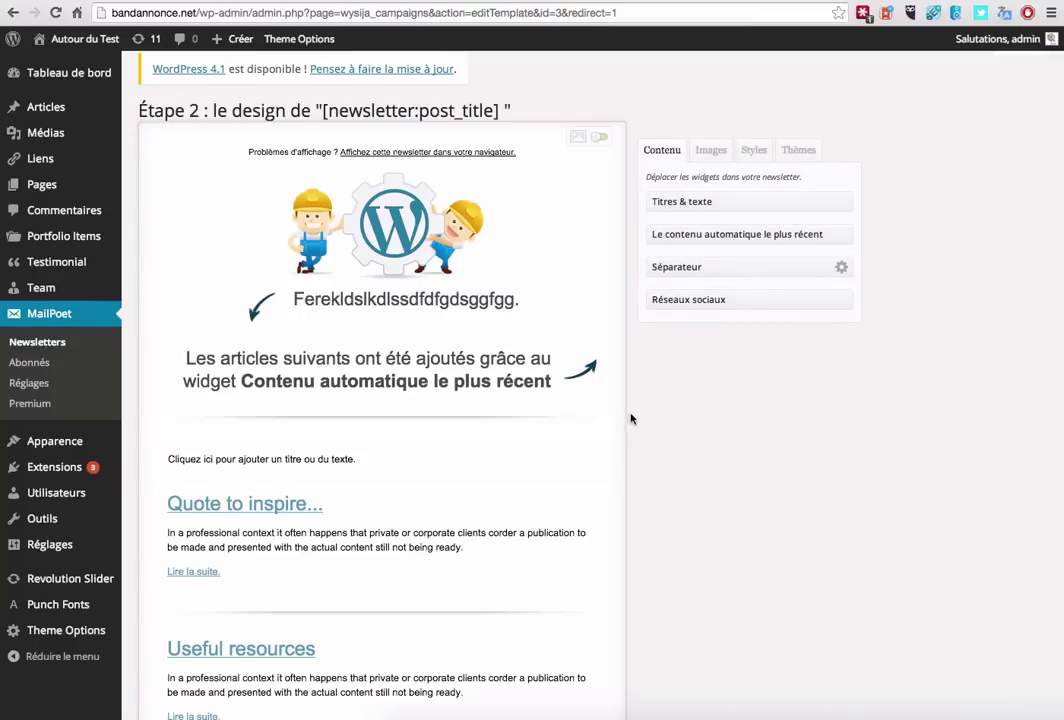
Add an automatic latest content block between the divider and the placeholder text, showing 3 items of type Articles
{"action": "scroll", "coordinate": [480, 417], "scroll_direction": "down", "scroll_amount": 2}
{"action": "scroll", "coordinate": [358, 521], "scroll_direction": "down", "scroll_amount": 5}
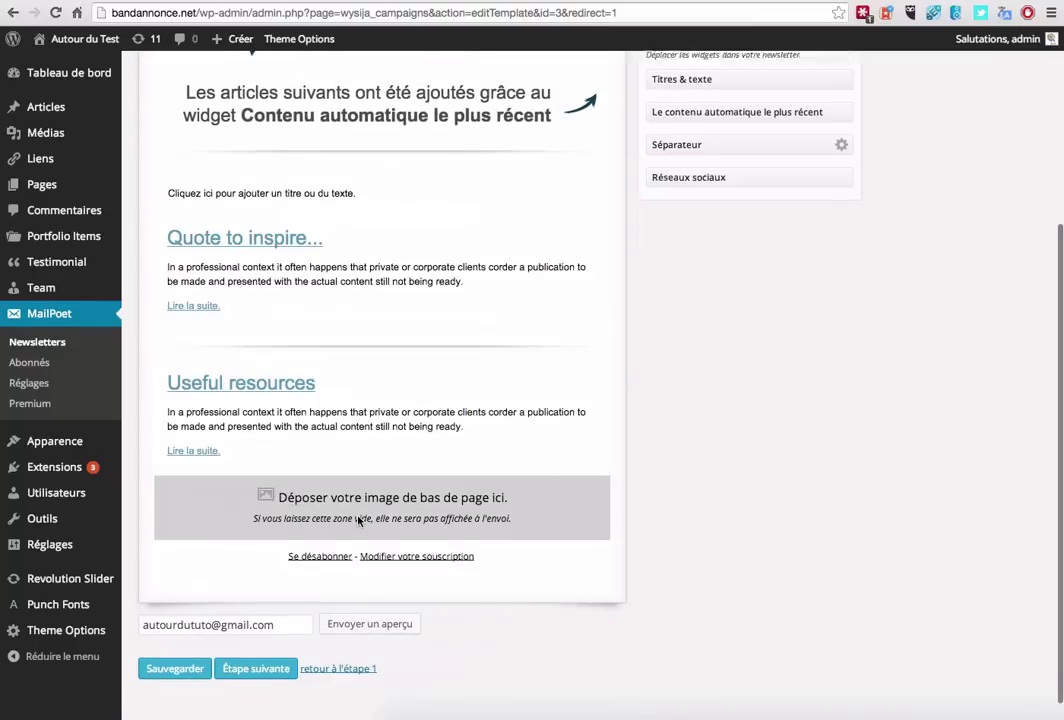
{"action": "scroll", "coordinate": [360, 518], "scroll_direction": "up", "scroll_amount": 2}
{"action": "scroll", "coordinate": [395, 350], "scroll_direction": "up", "scroll_amount": 3}
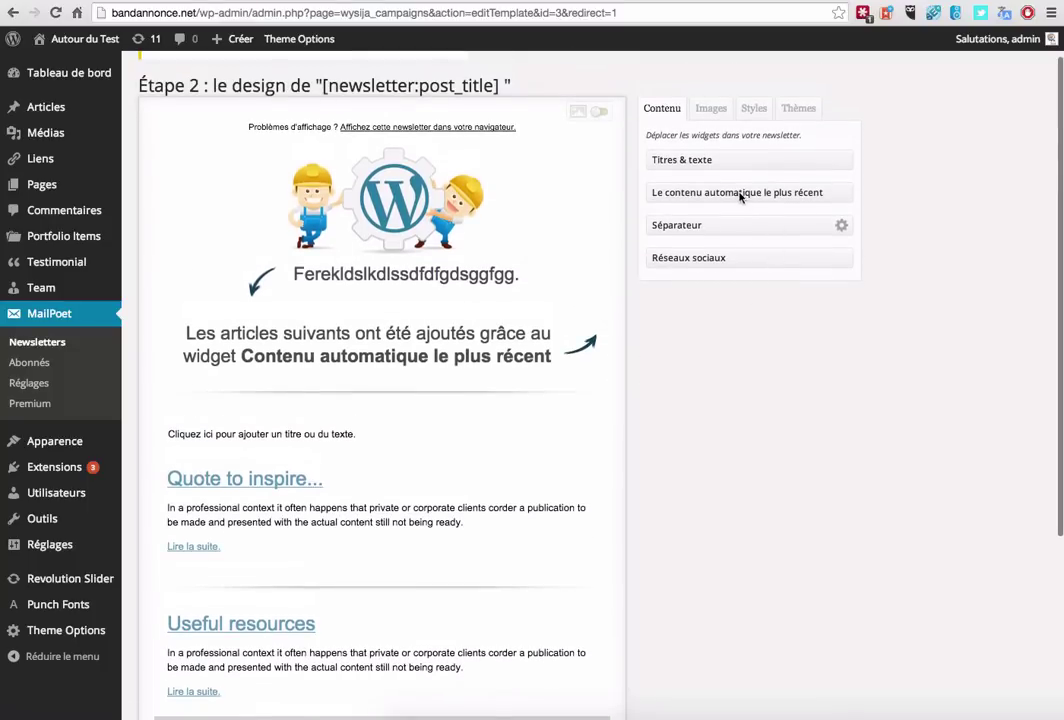
{"action": "left_click_drag", "start_coordinate": [740, 196], "coordinate": [402, 426]}
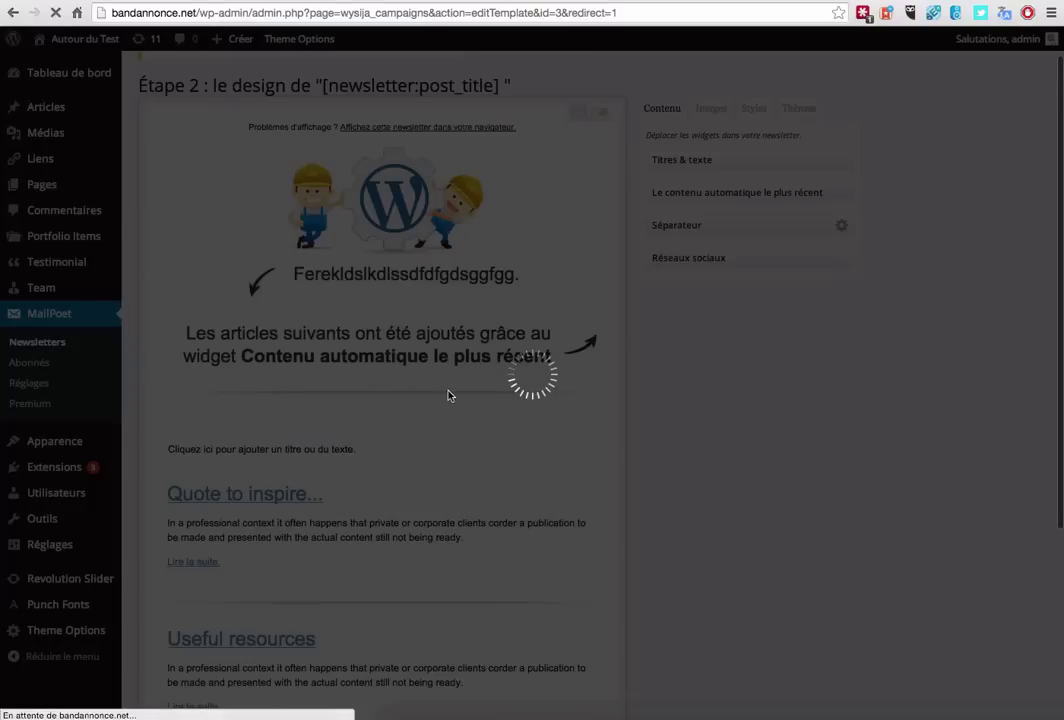
{"action": "left_click", "coordinate": [478, 249]}
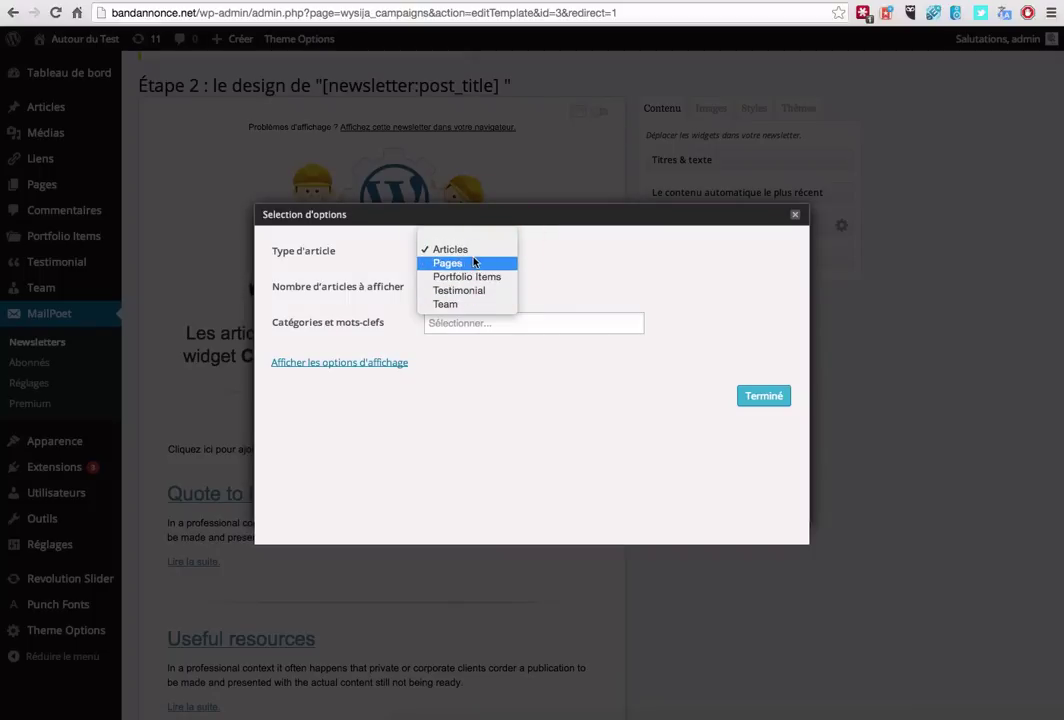
{"action": "left_click", "coordinate": [497, 251]}
{"action": "left_click", "coordinate": [441, 287]}
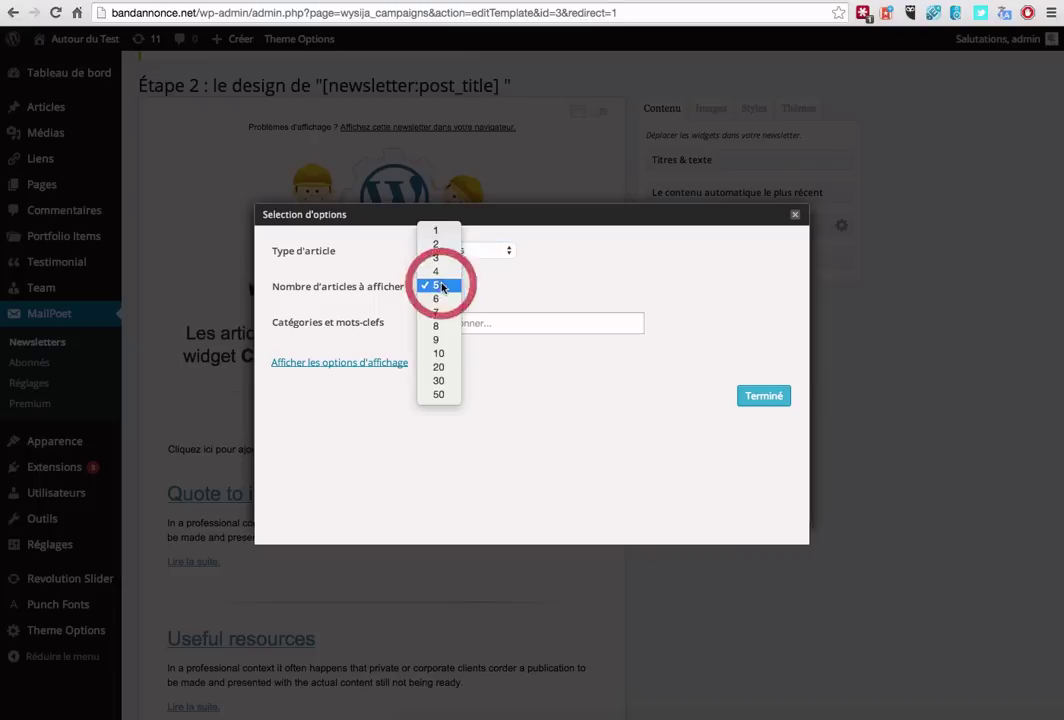
{"action": "left_click", "coordinate": [447, 258]}
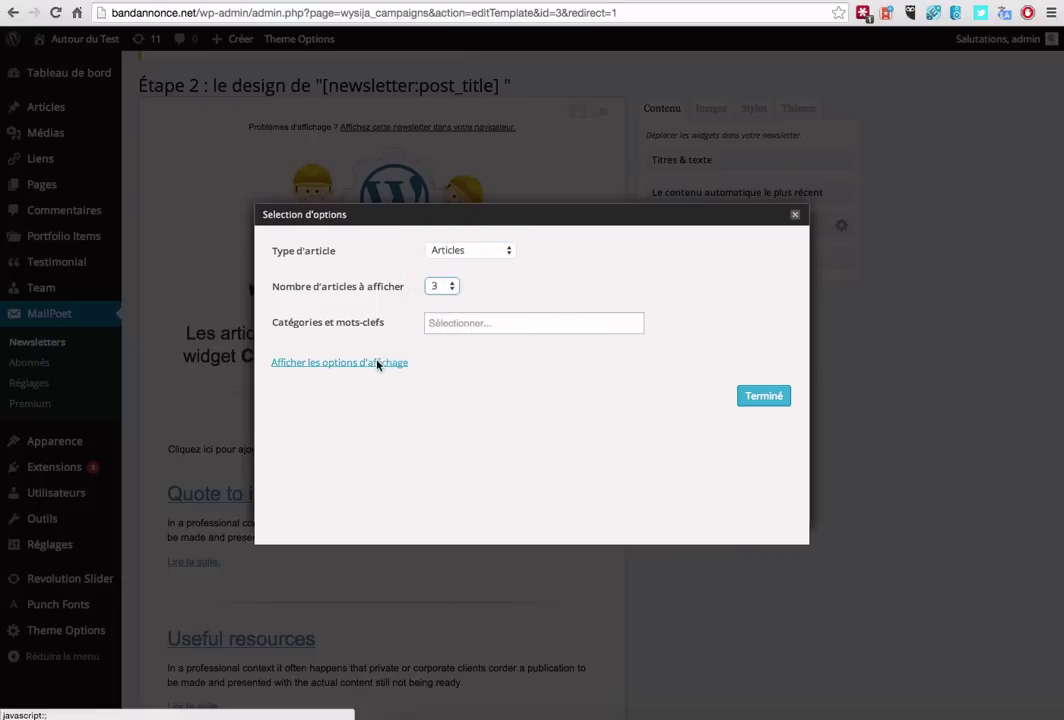
{"action": "left_click", "coordinate": [755, 395]}
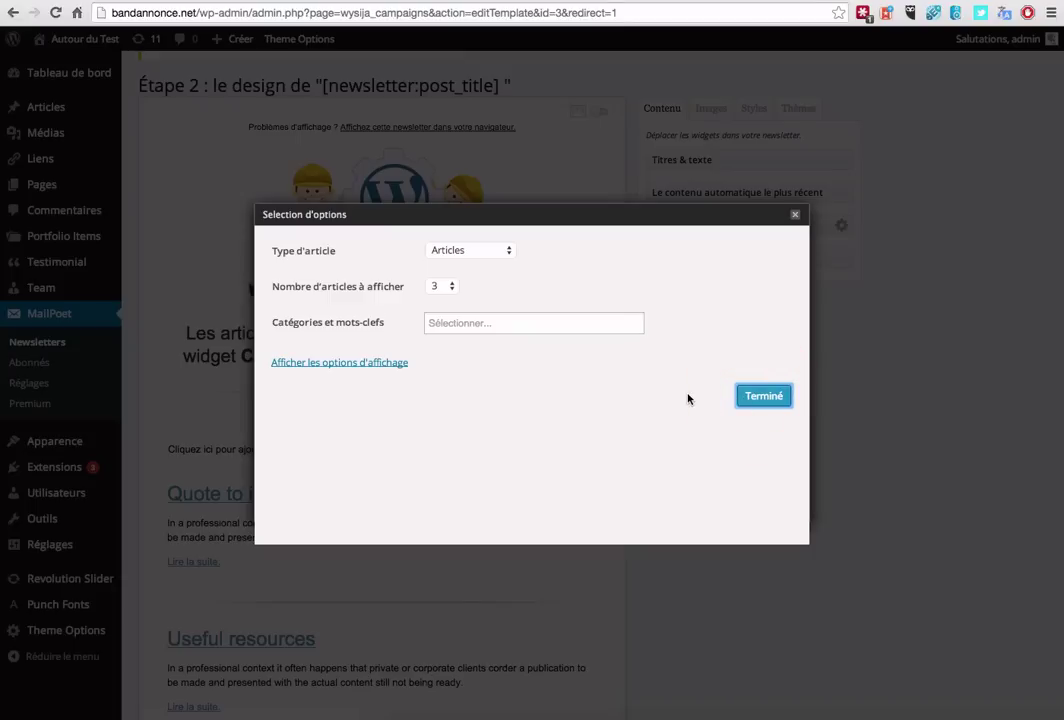
{"action": "left_click", "coordinate": [763, 396]}
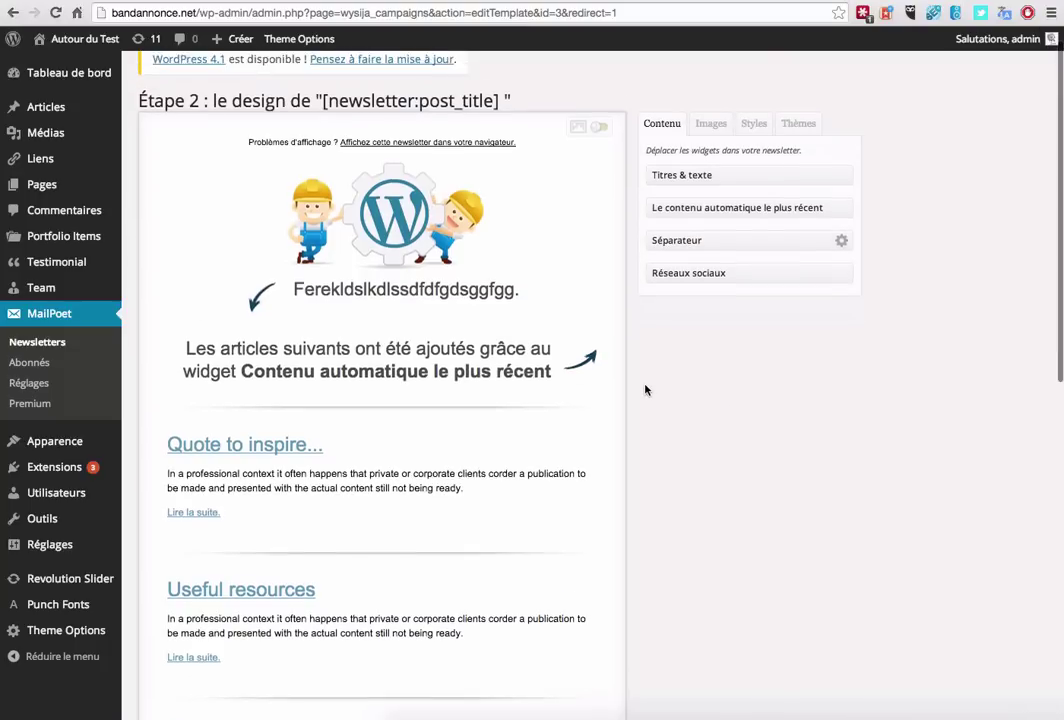
Add a social networks block below the "Vimeo video" article, using the icon set with a grey Facebook letter and teal Twitter bird
{"action": "scroll", "coordinate": [645, 390], "scroll_direction": "down", "scroll_amount": 5}
{"action": "scroll", "coordinate": [645, 390], "scroll_direction": "down", "scroll_amount": 5}
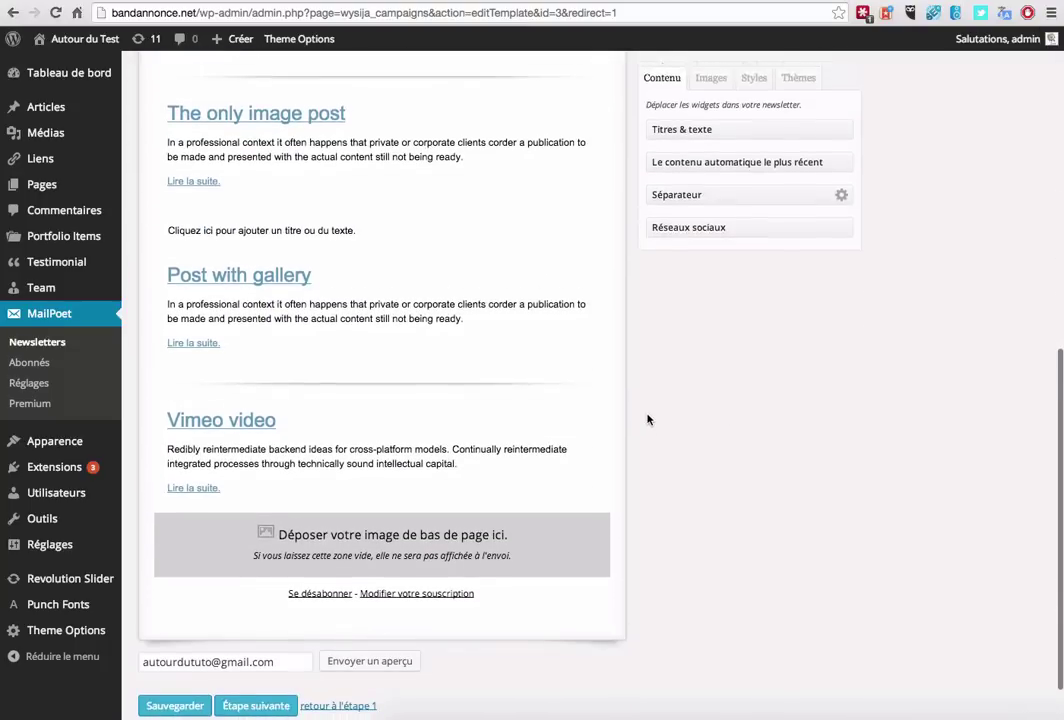
{"action": "left_click_drag", "start_coordinate": [689, 228], "coordinate": [361, 466]}
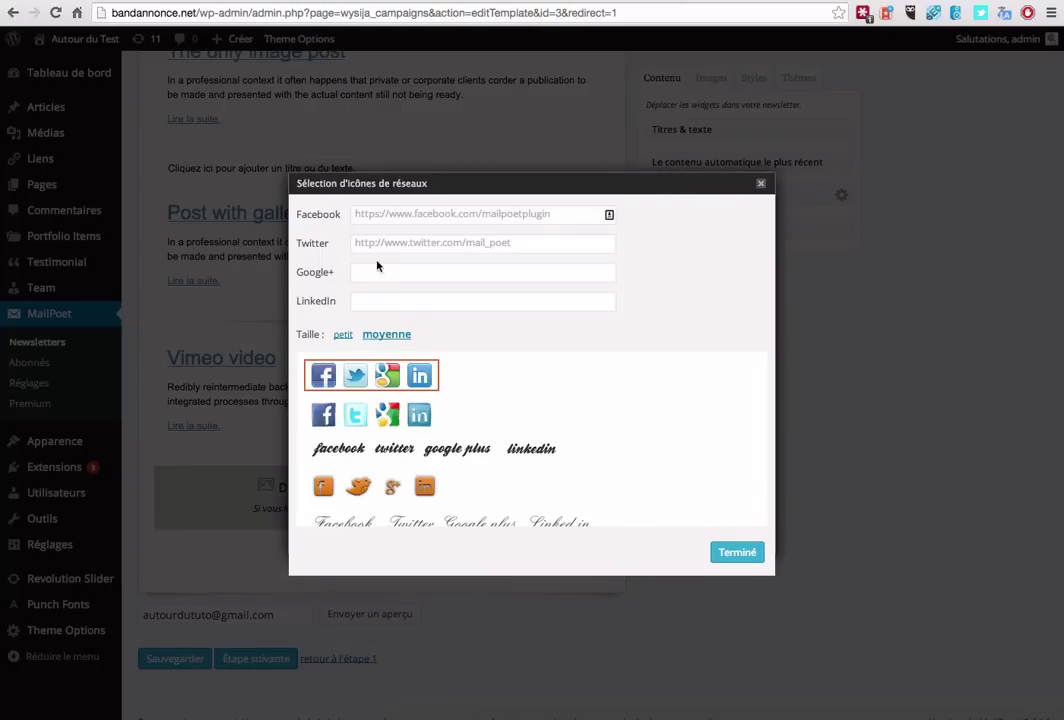
{"action": "scroll", "coordinate": [389, 419], "scroll_direction": "down", "scroll_amount": 10}
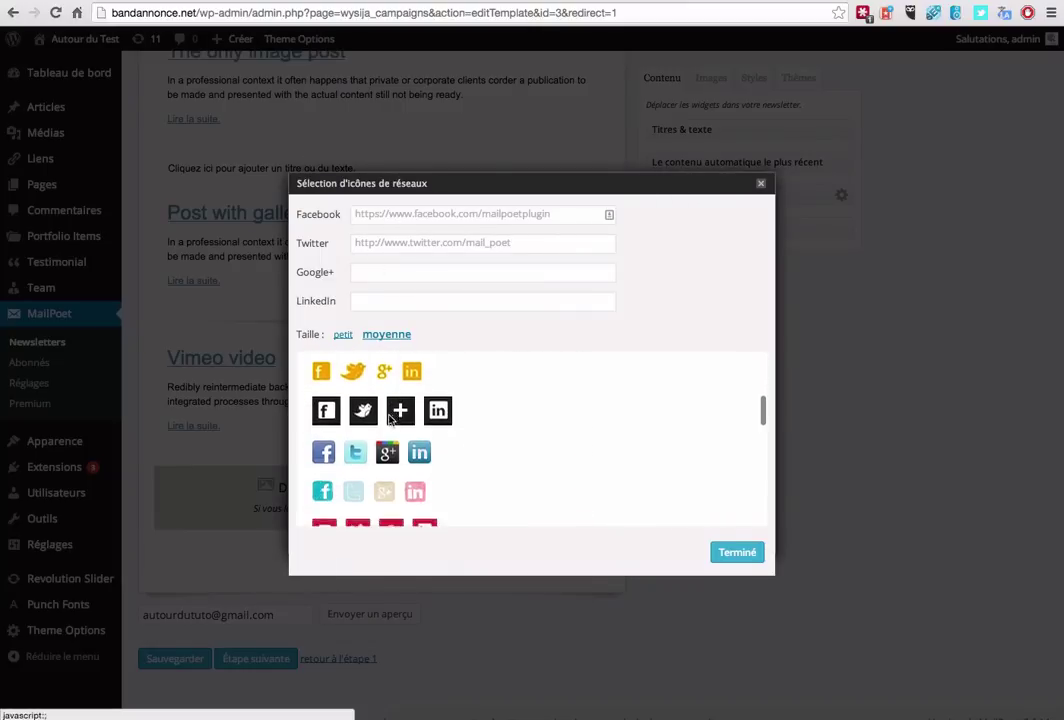
{"action": "scroll", "coordinate": [389, 419], "scroll_direction": "down", "scroll_amount": 10}
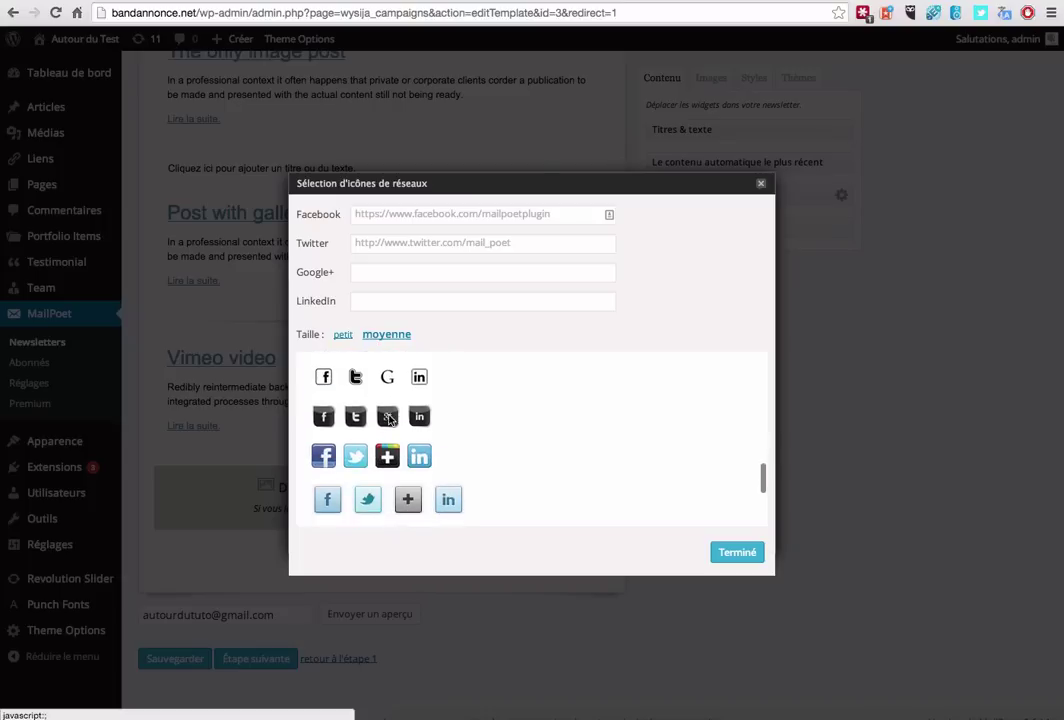
{"action": "scroll", "coordinate": [389, 419], "scroll_direction": "down", "scroll_amount": 3}
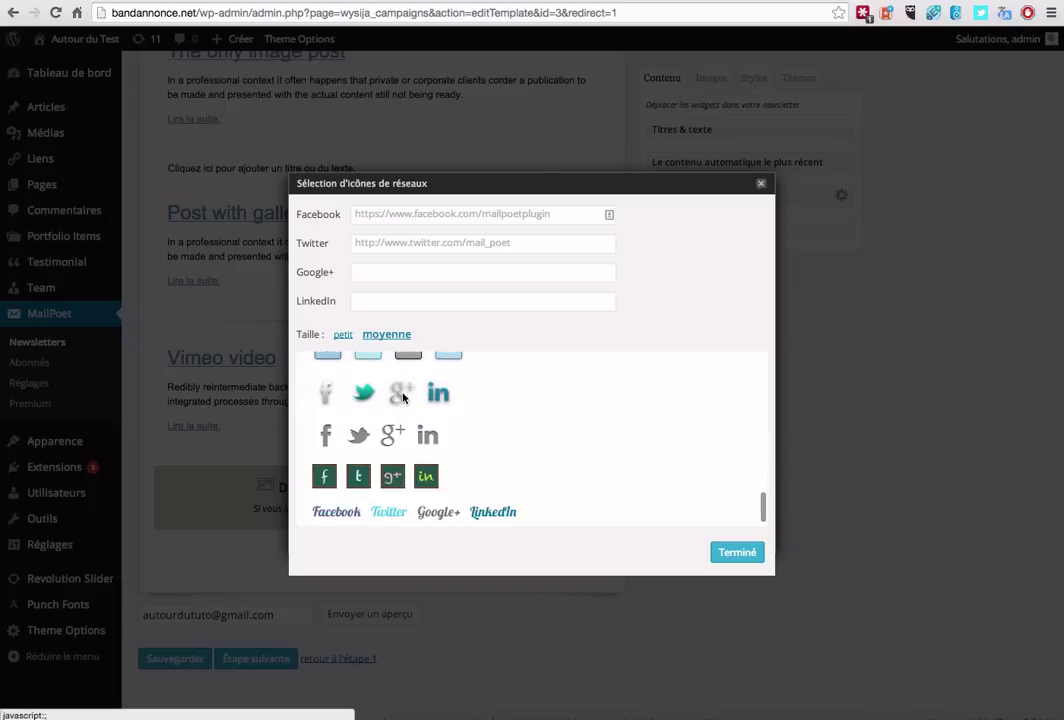
{"action": "left_click", "coordinate": [403, 396]}
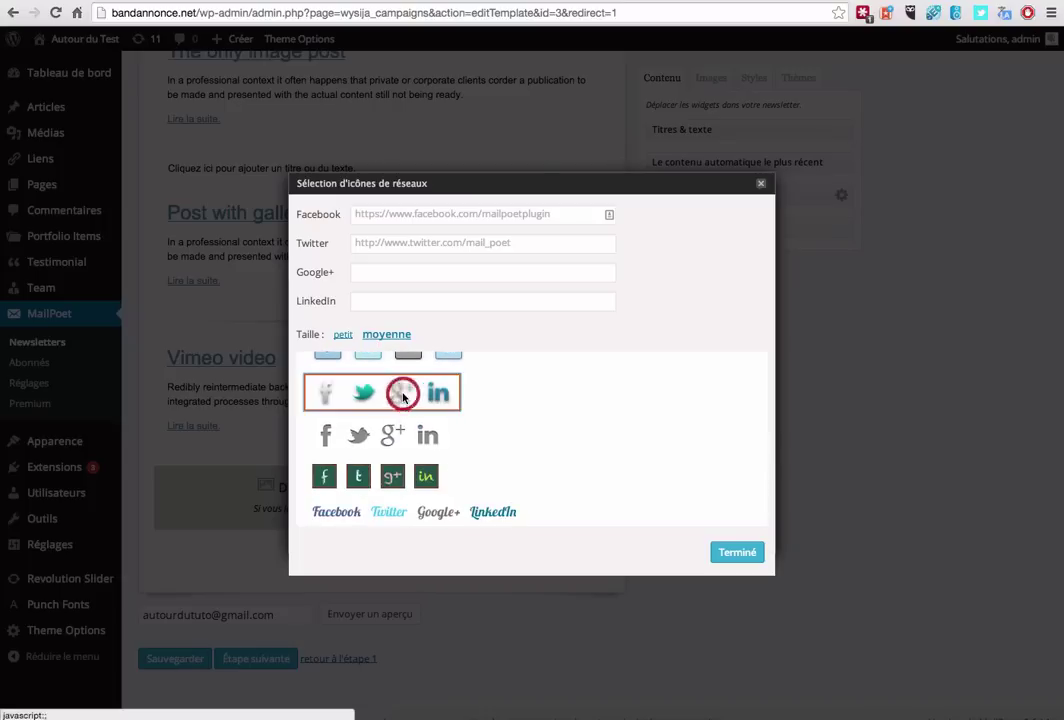
{"action": "left_click", "coordinate": [480, 242]}
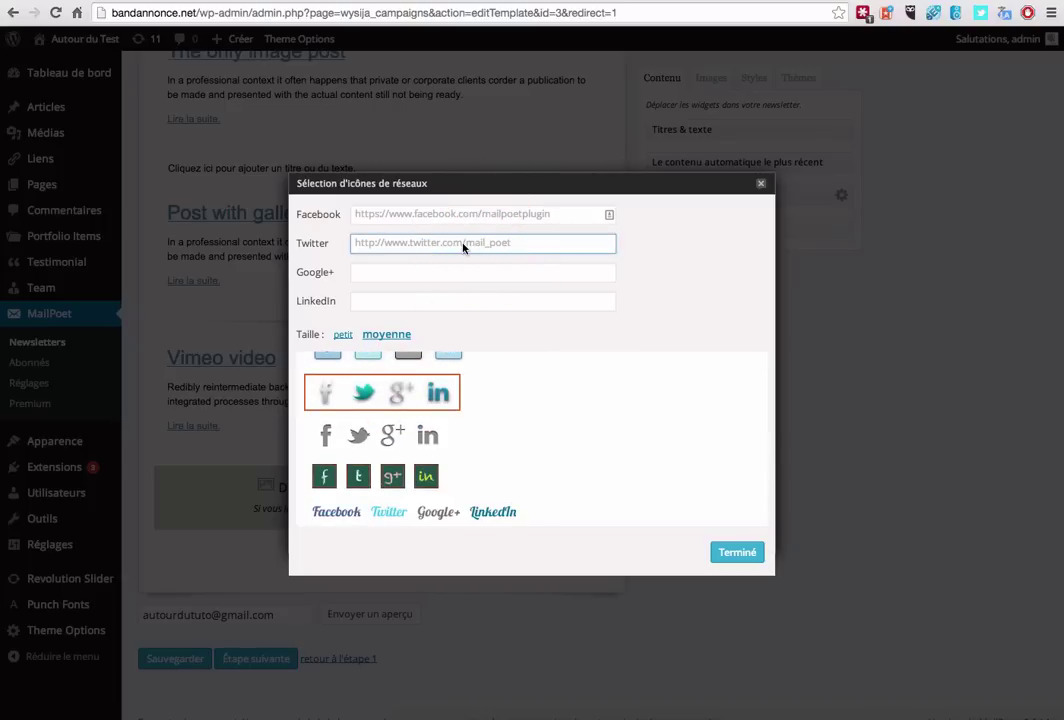
{"action": "type", "text": "http://twitter.com/autourdututo"}
{"action": "left_click", "coordinate": [741, 553]}
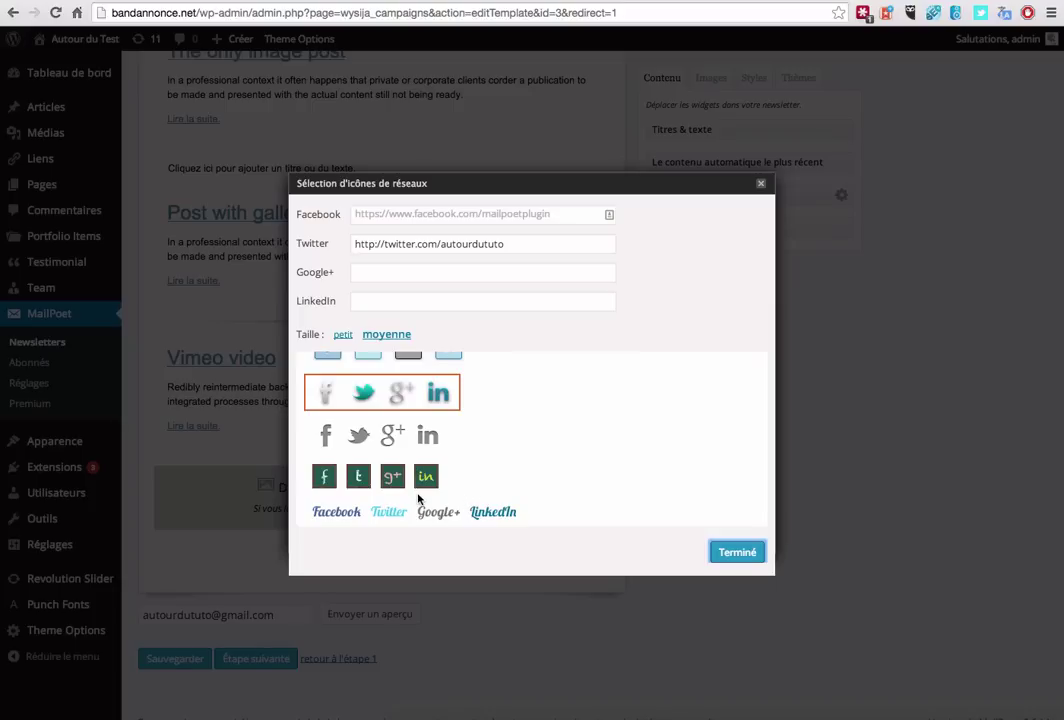
{"action": "left_click", "coordinate": [755, 545]}
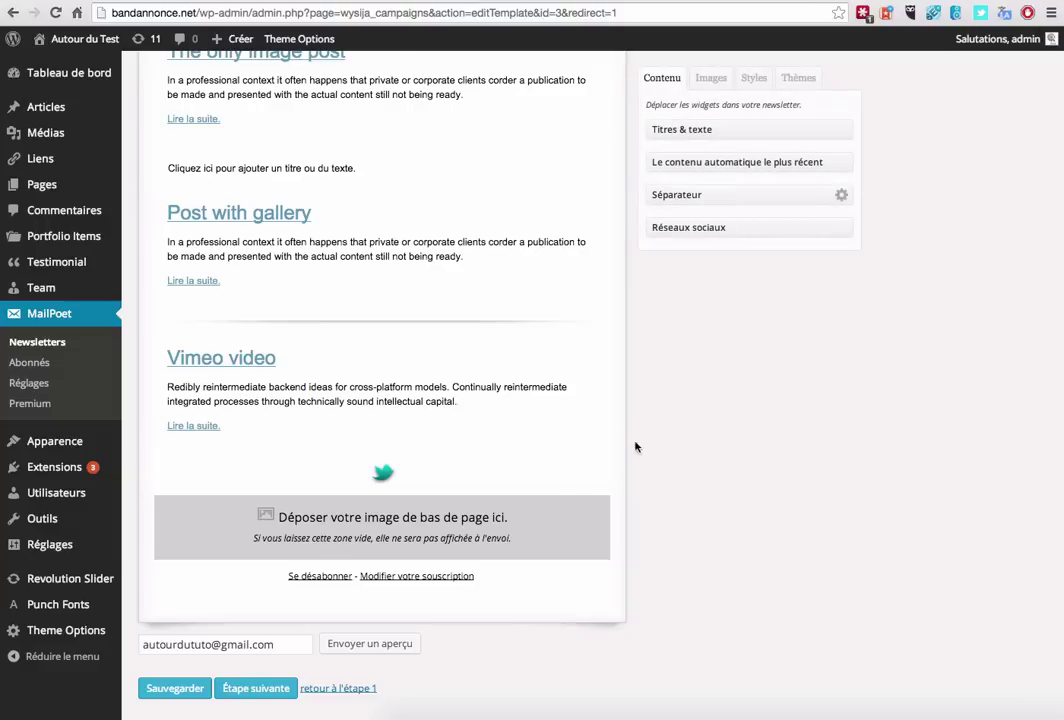
Look over the assembled newsletter up to its header and display the available themes
{"action": "scroll", "coordinate": [643, 490], "scroll_direction": "up", "scroll_amount": 2}
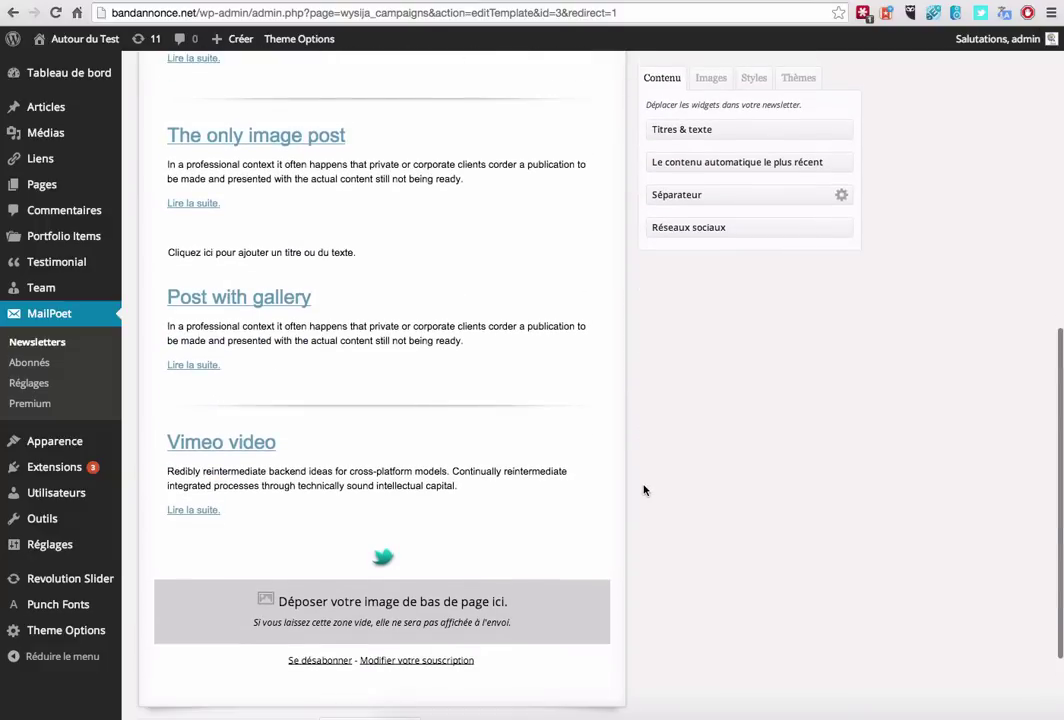
{"action": "scroll", "coordinate": [641, 489], "scroll_direction": "up", "scroll_amount": 4}
{"action": "mouse_move", "coordinate": [575, 321]}
{"action": "scroll", "coordinate": [576, 320], "scroll_direction": "up", "scroll_amount": 4}
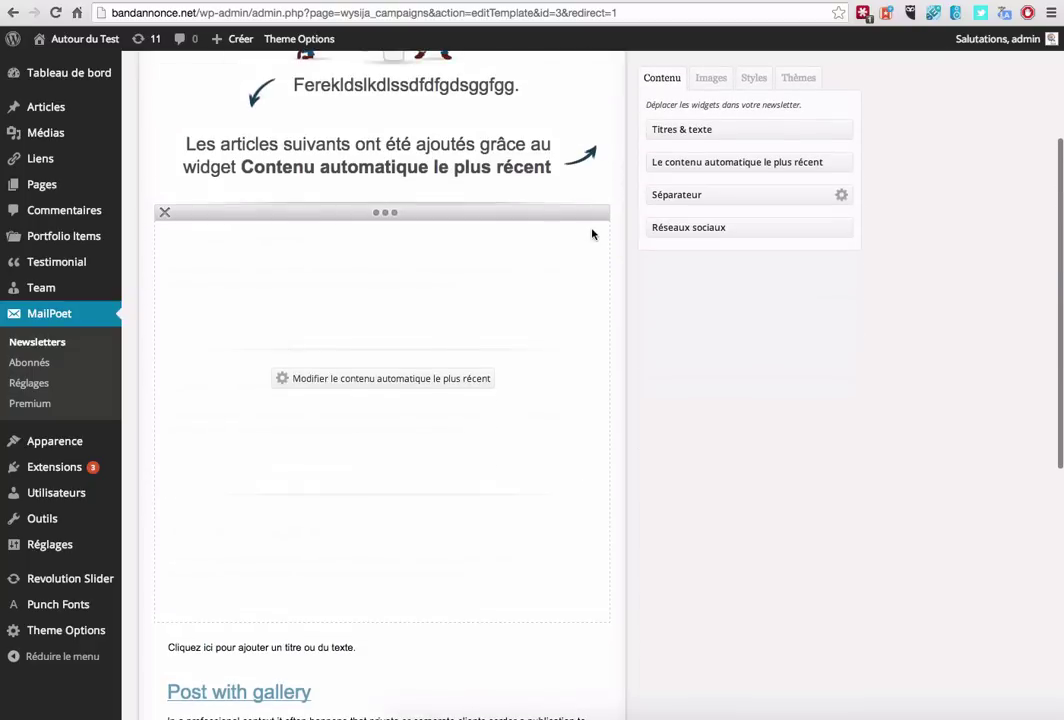
{"action": "scroll", "coordinate": [440, 197], "scroll_direction": "up", "scroll_amount": 5}
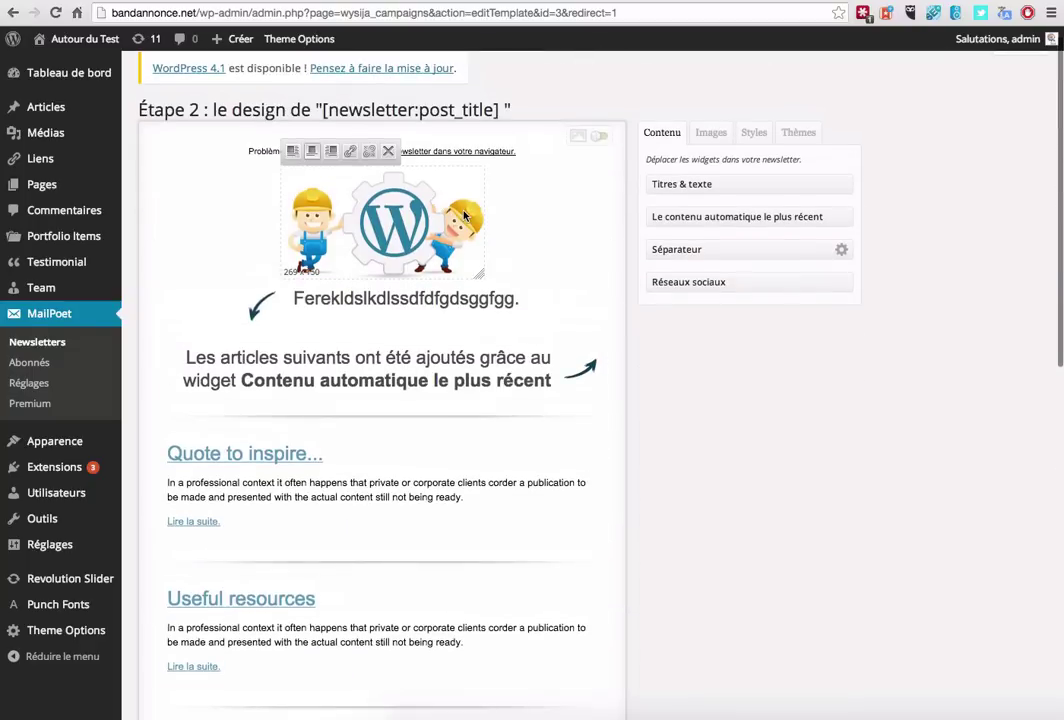
{"action": "left_click", "coordinate": [793, 136]}
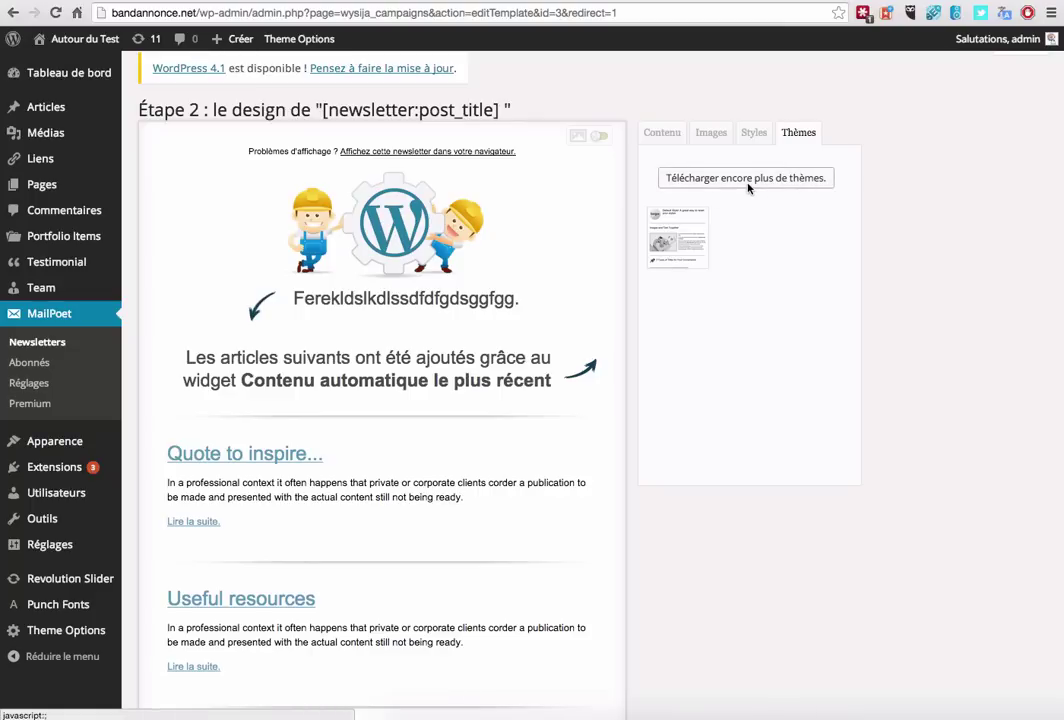
Review the assembled newsletter's articles, automatic content block, social icon and footer, from the lower end back up to the header image
{"action": "scroll", "coordinate": [613, 400], "scroll_direction": "down", "scroll_amount": 5}
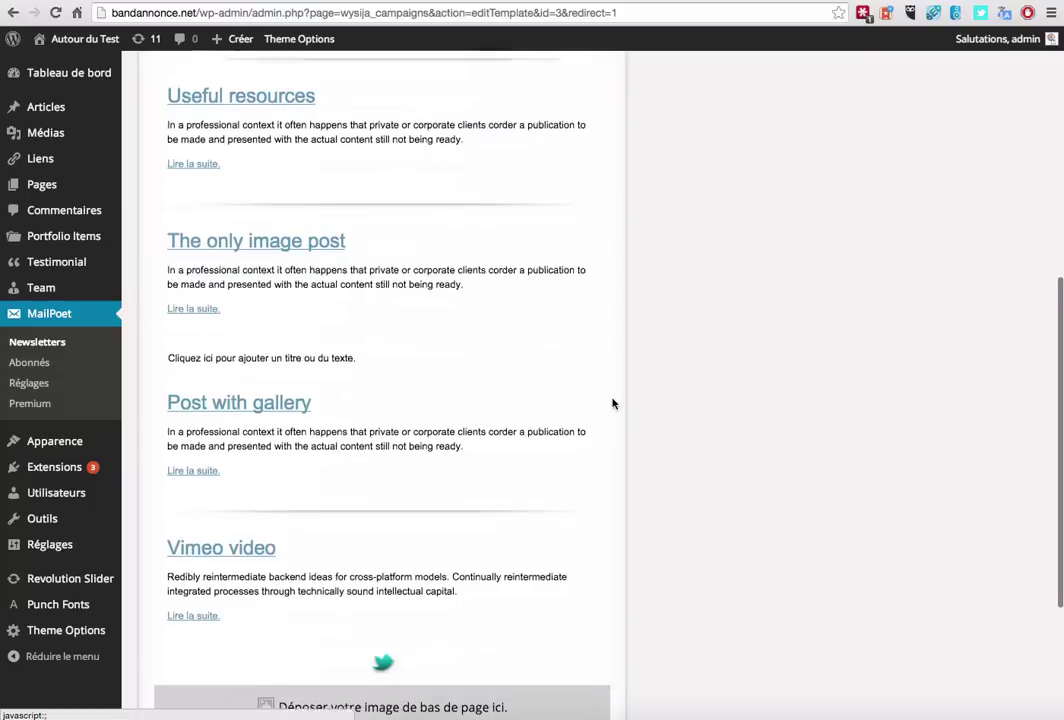
{"action": "scroll", "coordinate": [613, 400], "scroll_direction": "down", "scroll_amount": 2}
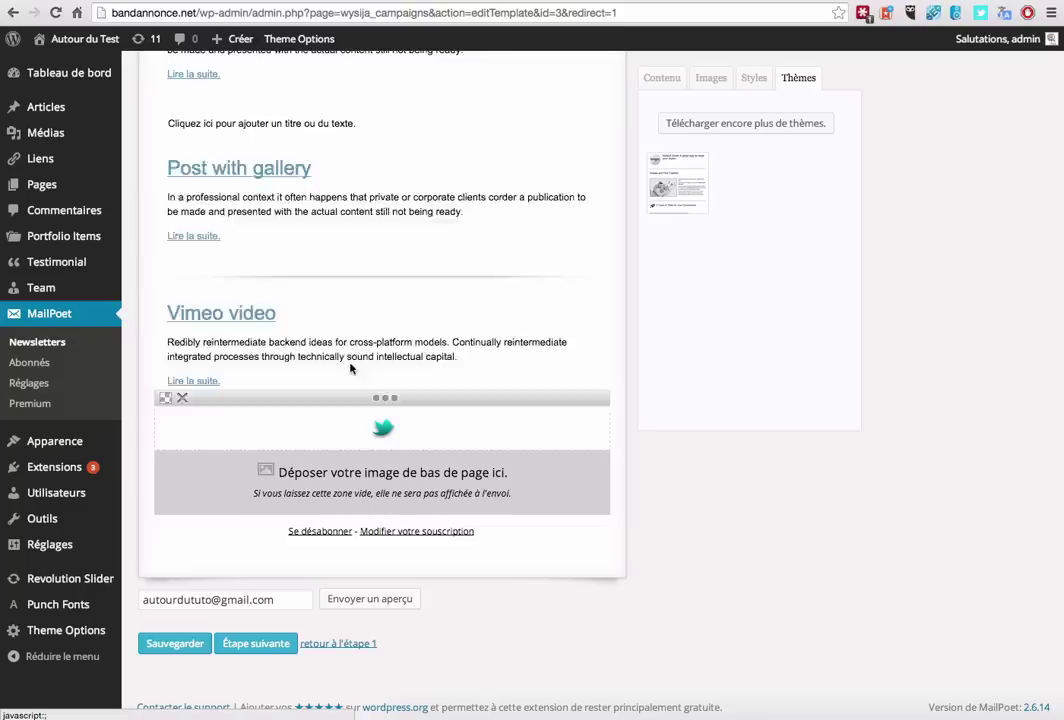
{"action": "scroll", "coordinate": [313, 291], "scroll_direction": "up", "scroll_amount": 5}
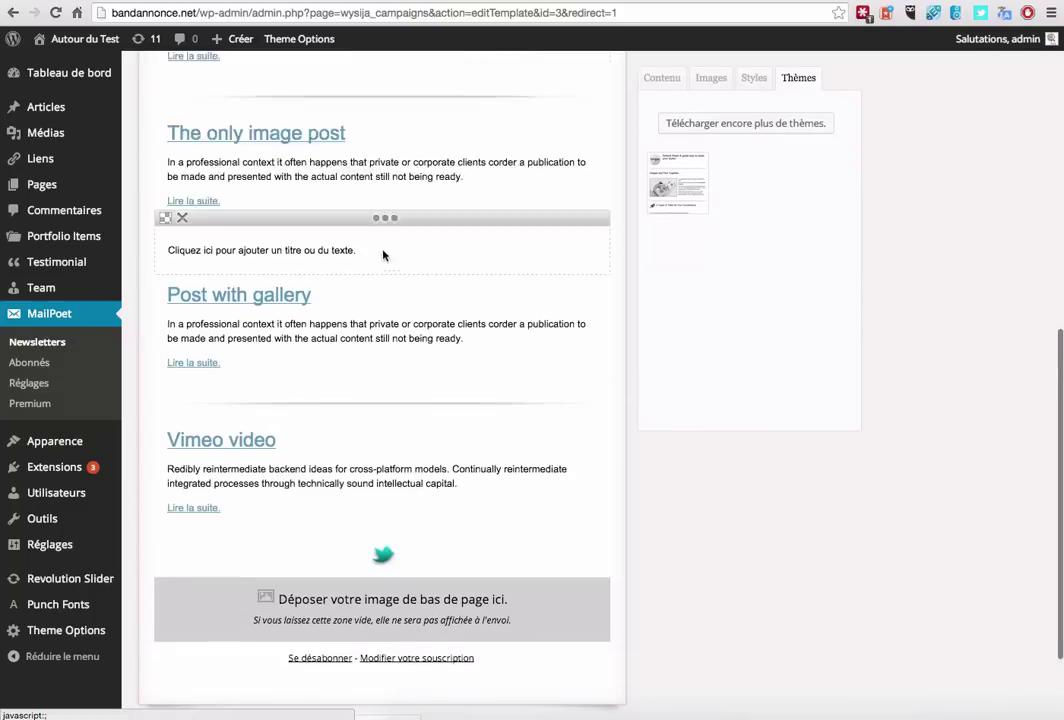
{"action": "scroll", "coordinate": [346, 594], "scroll_direction": "down", "scroll_amount": 5}
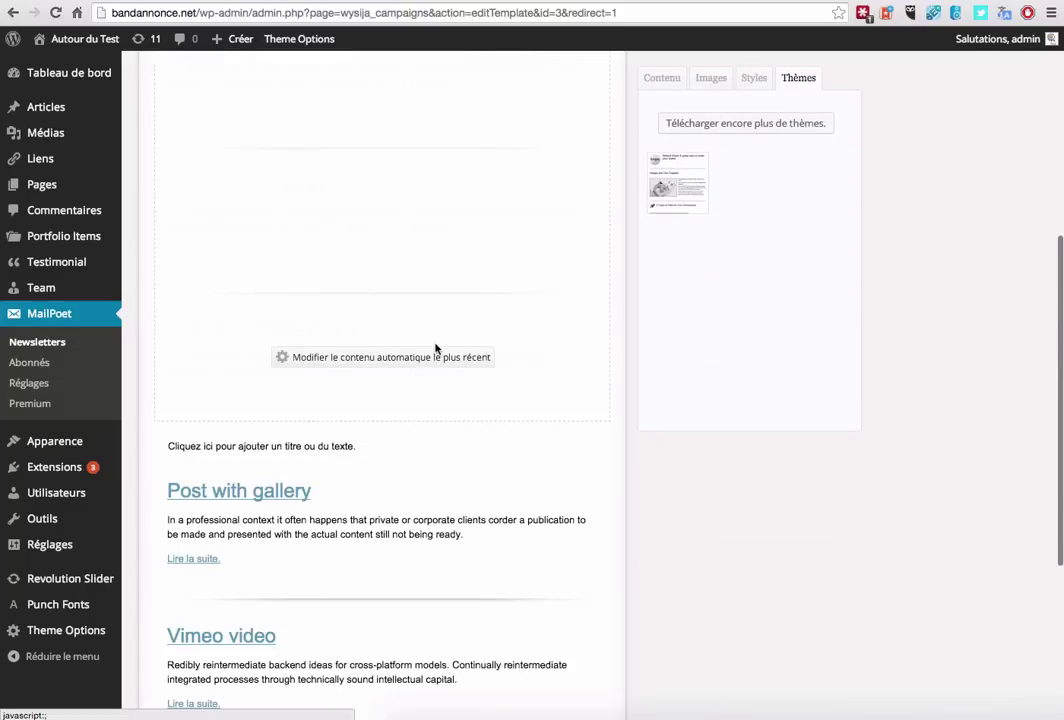
{"action": "scroll", "coordinate": [436, 348], "scroll_direction": "up", "scroll_amount": 2}
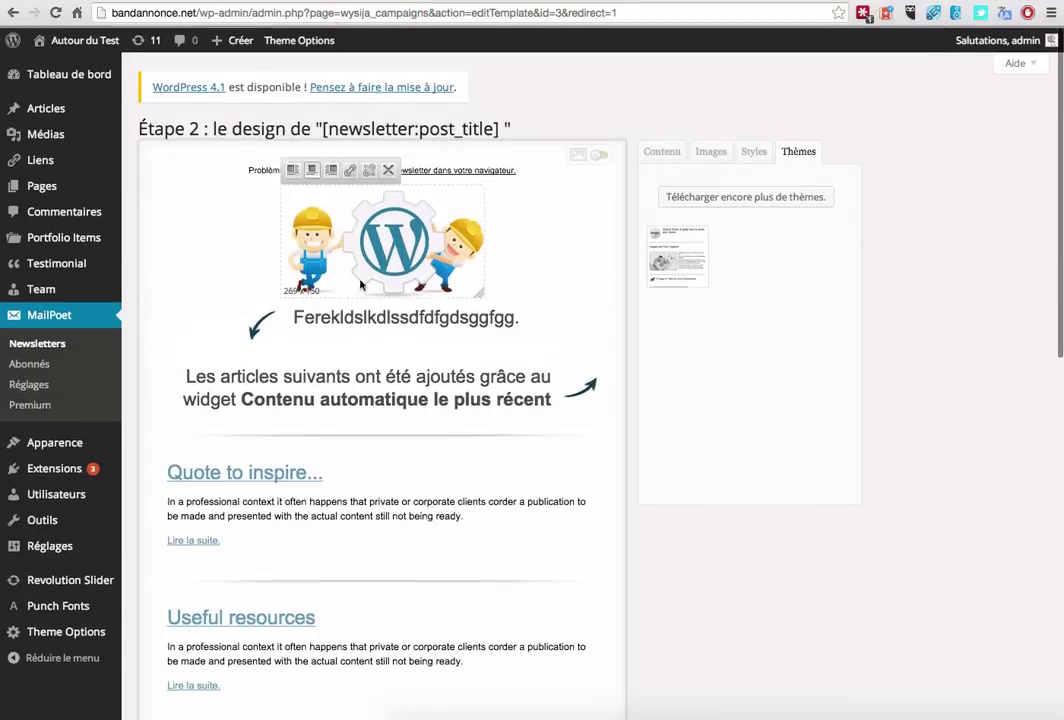
{"action": "scroll", "coordinate": [355, 245], "scroll_direction": "up", "scroll_amount": 3}
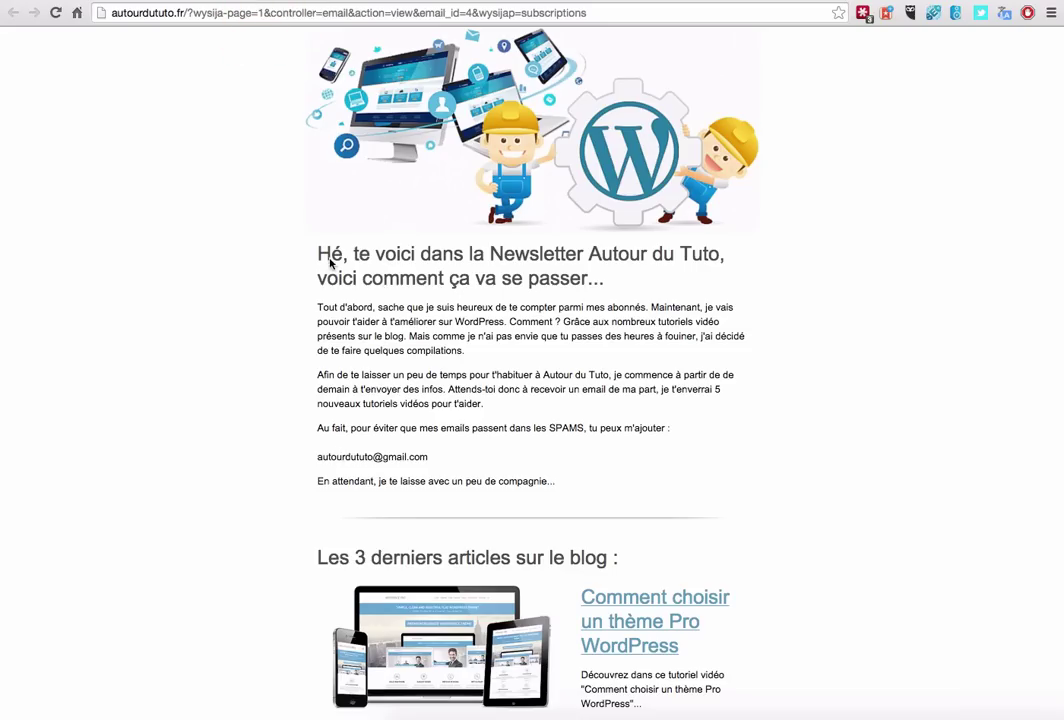
Switch to the published Autour du Tuto example newsletter and examine its introductory text below the header image
{"action": "left_click_drag", "start_coordinate": [314, 254], "coordinate": [630, 483]}
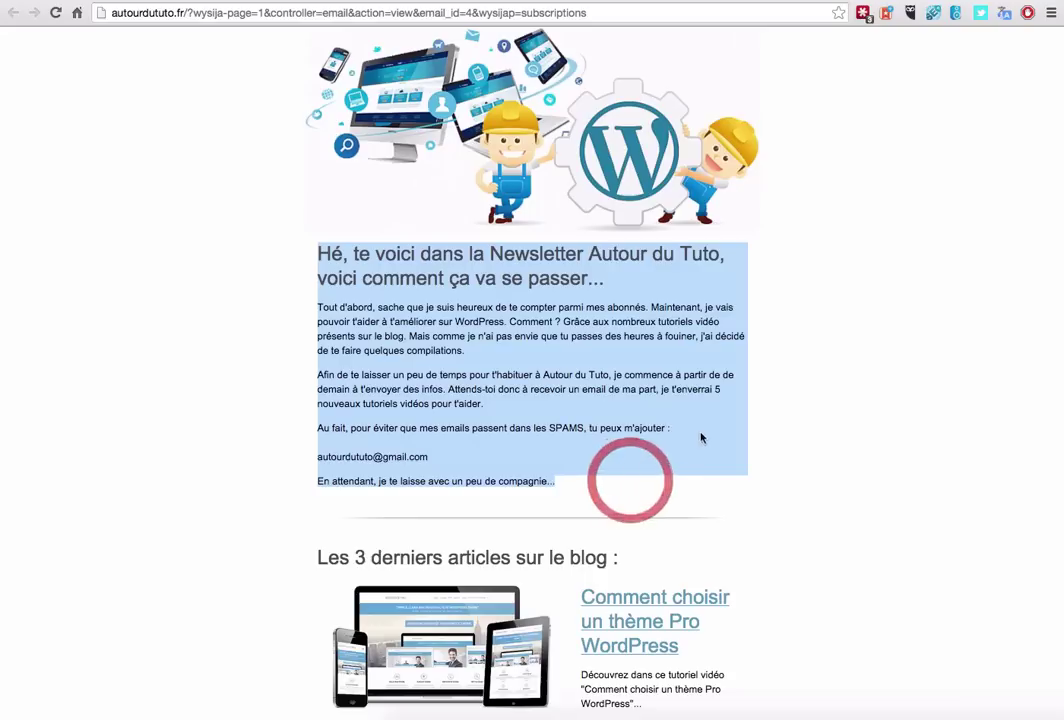
{"action": "left_click", "coordinate": [614, 389]}
{"action": "scroll", "coordinate": [156, 293], "scroll_direction": "down", "scroll_amount": 1}
{"action": "scroll", "coordinate": [156, 293], "scroll_direction": "down", "scroll_amount": 5}
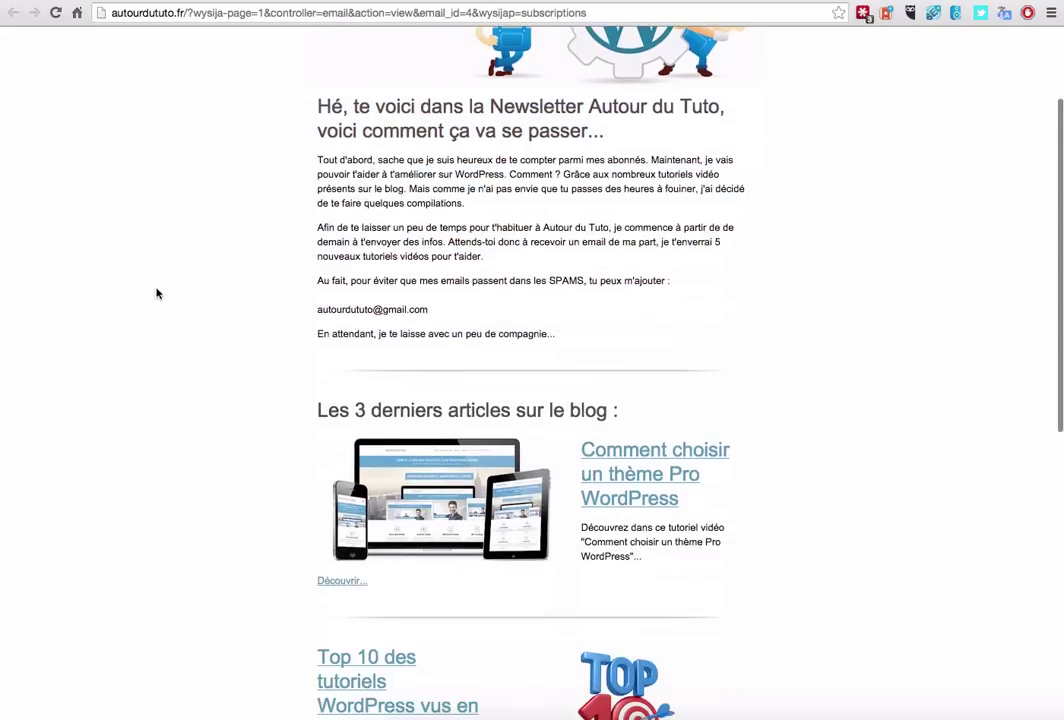
{"action": "scroll", "coordinate": [156, 293], "scroll_direction": "down", "scroll_amount": 2}
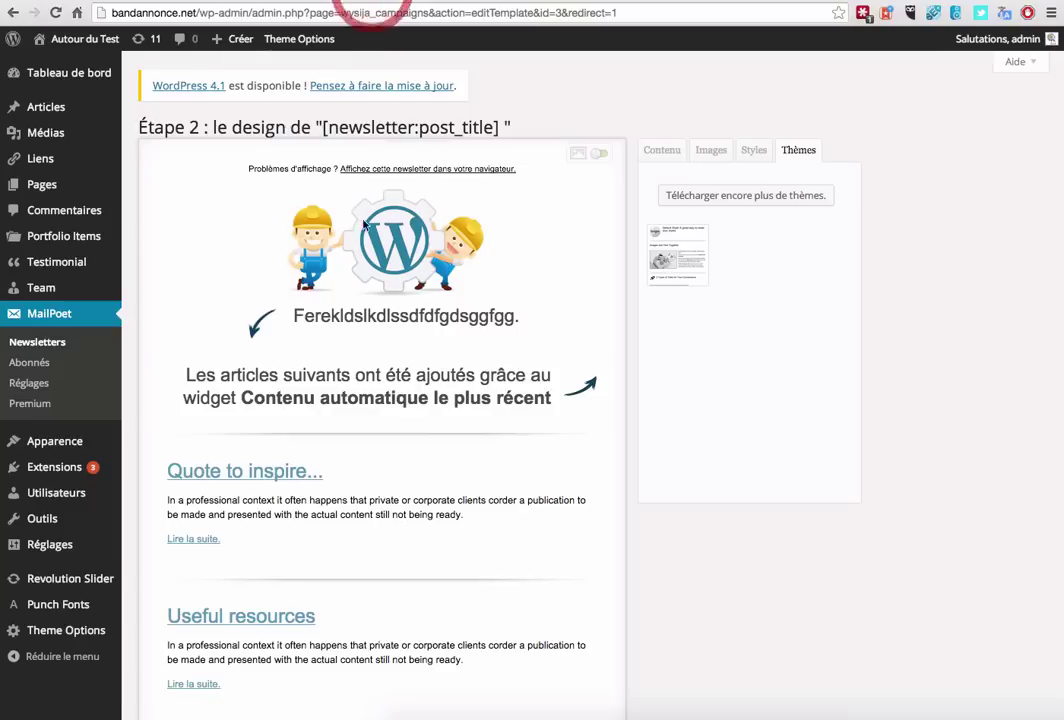
Display the content widgets beside the draft and examine the example newsletter's latest articles, signature and social icons
{"action": "scroll", "coordinate": [309, 344], "scroll_direction": "down", "scroll_amount": 6}
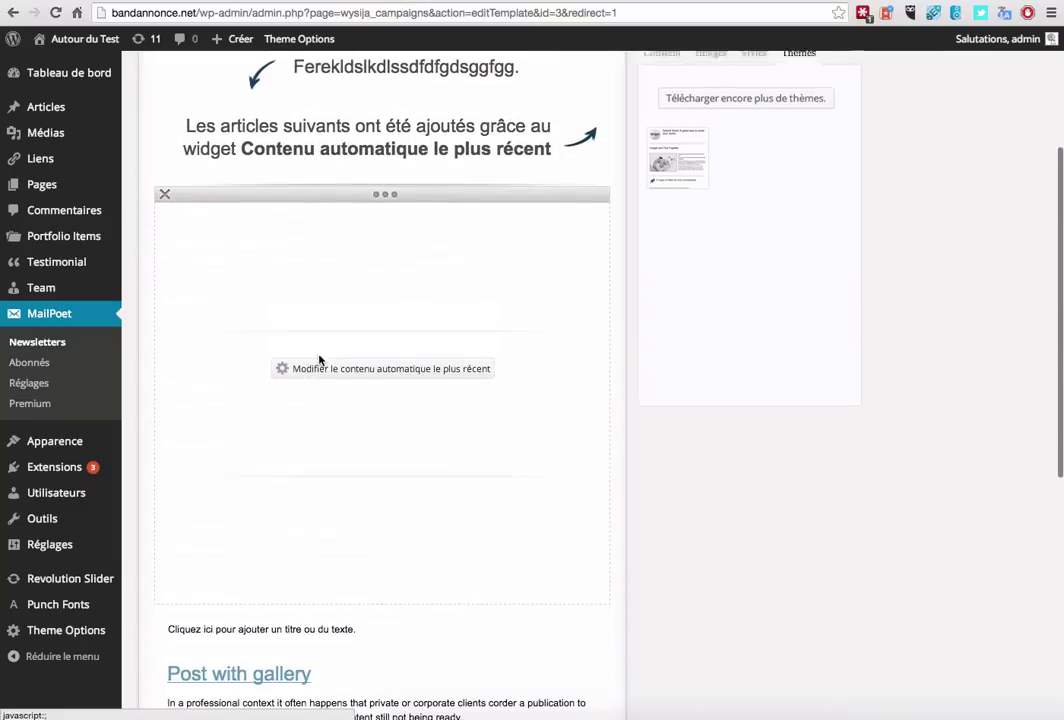
{"action": "left_click", "coordinate": [662, 78]}
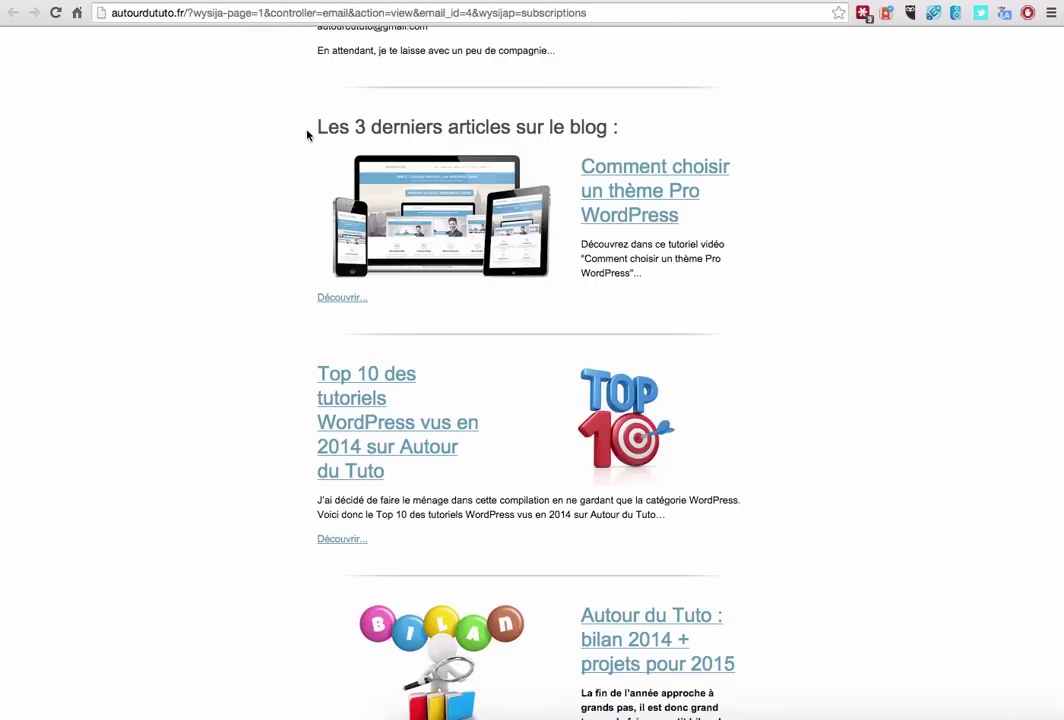
{"action": "scroll", "coordinate": [304, 136], "scroll_direction": "down", "scroll_amount": 4}
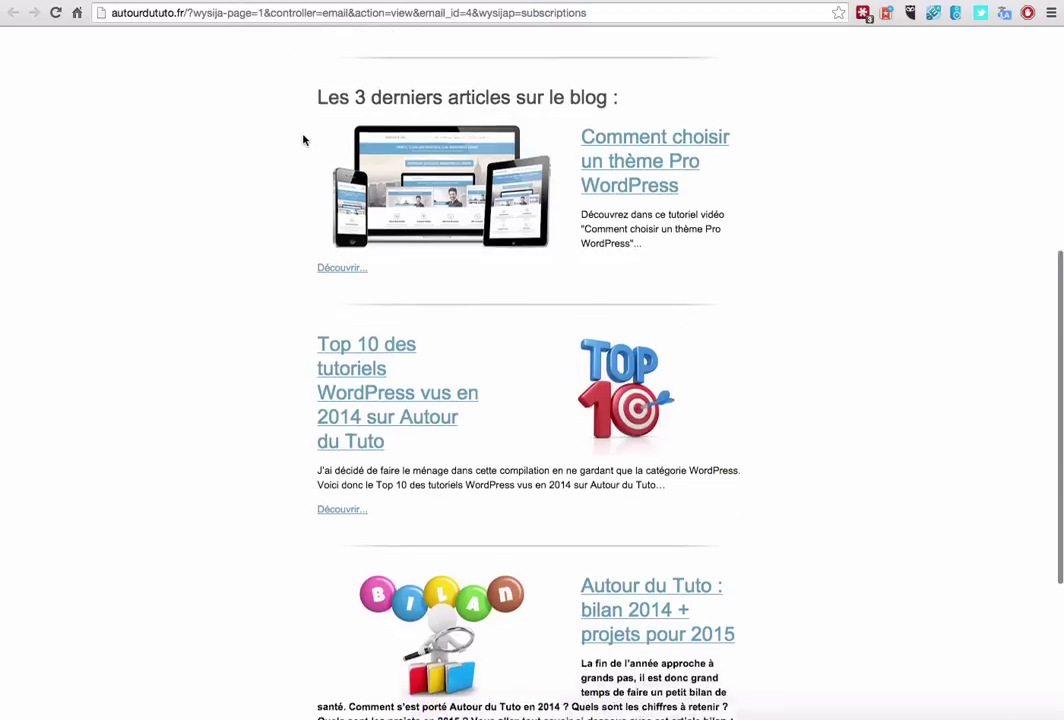
{"action": "scroll", "coordinate": [304, 140], "scroll_direction": "down", "scroll_amount": 2}
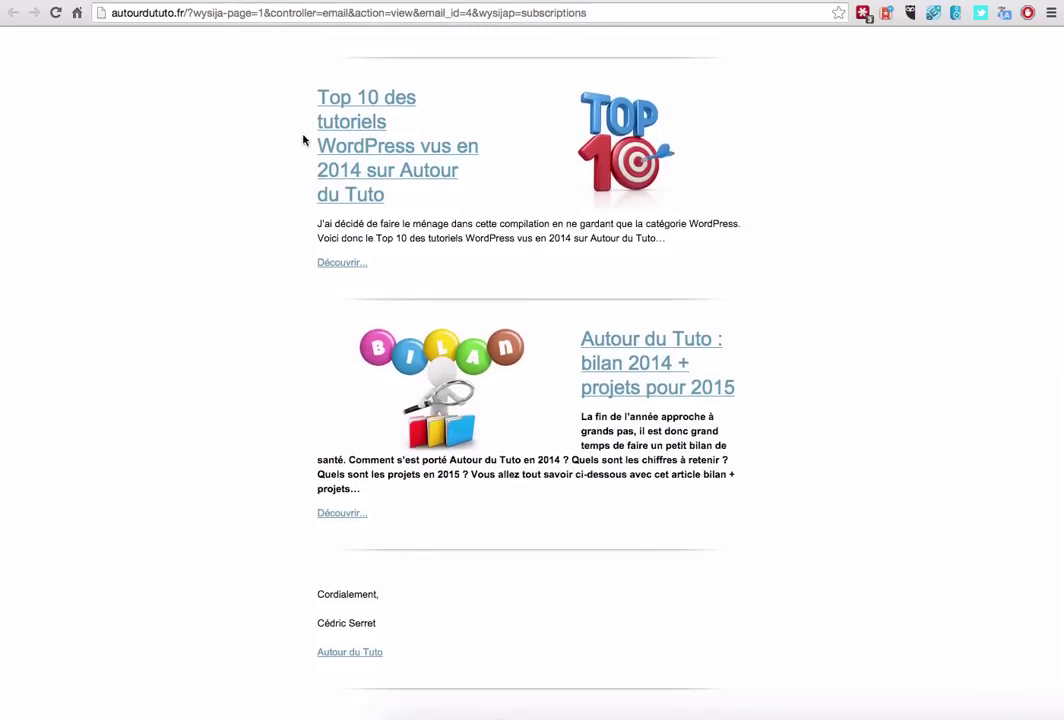
{"action": "scroll", "coordinate": [303, 146], "scroll_direction": "down", "scroll_amount": 2}
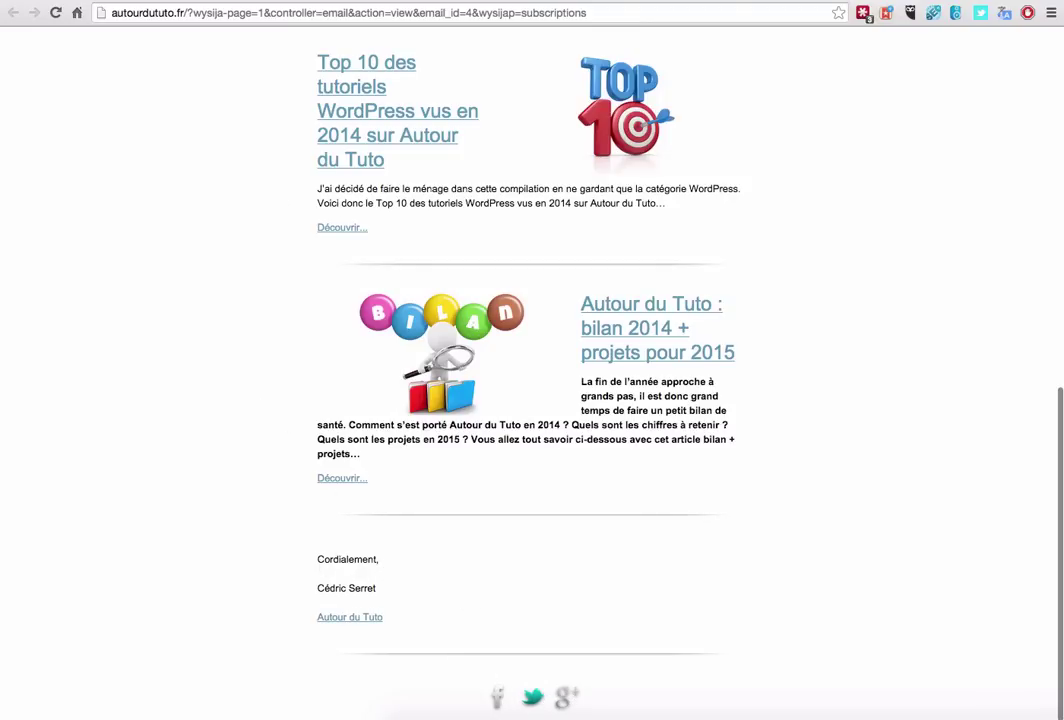
{"action": "scroll", "coordinate": [274, 222], "scroll_direction": "up", "scroll_amount": 10}
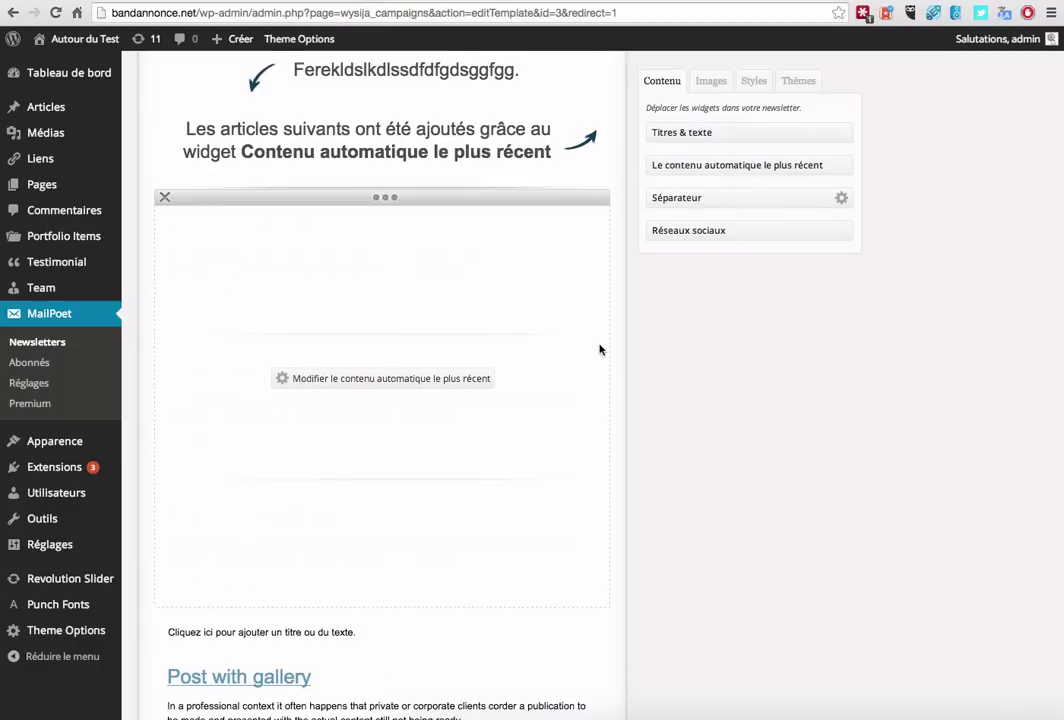
Save the newsletter design and continue to the final confirmation step
{"action": "scroll", "coordinate": [660, 372], "scroll_direction": "down", "scroll_amount": 10}
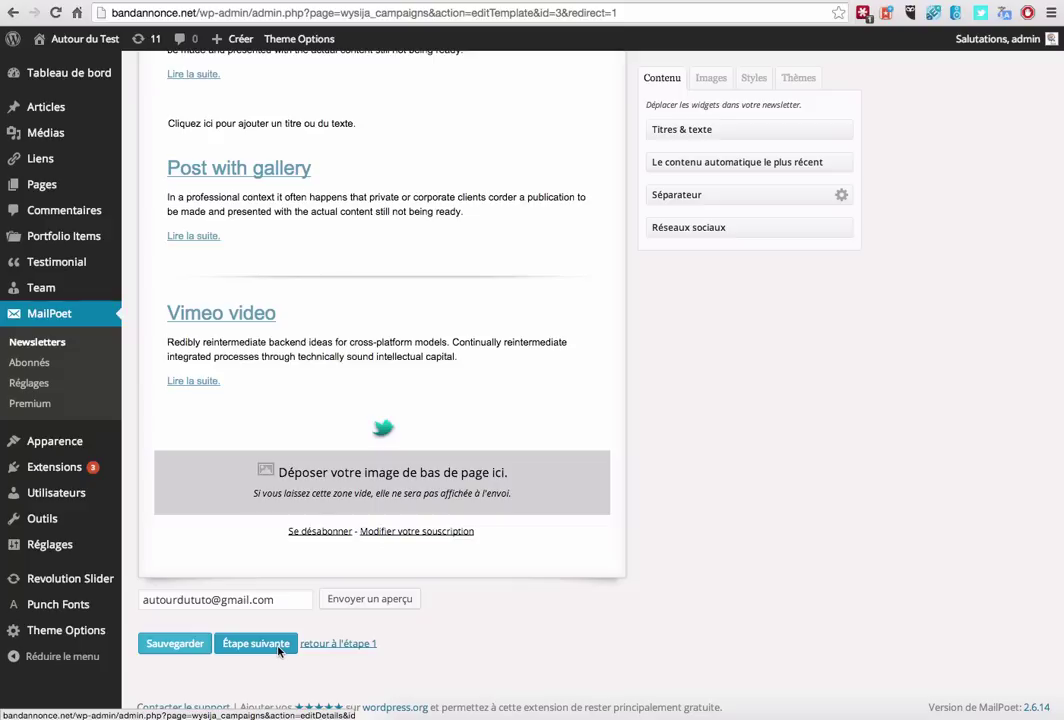
{"action": "left_click", "coordinate": [172, 645]}
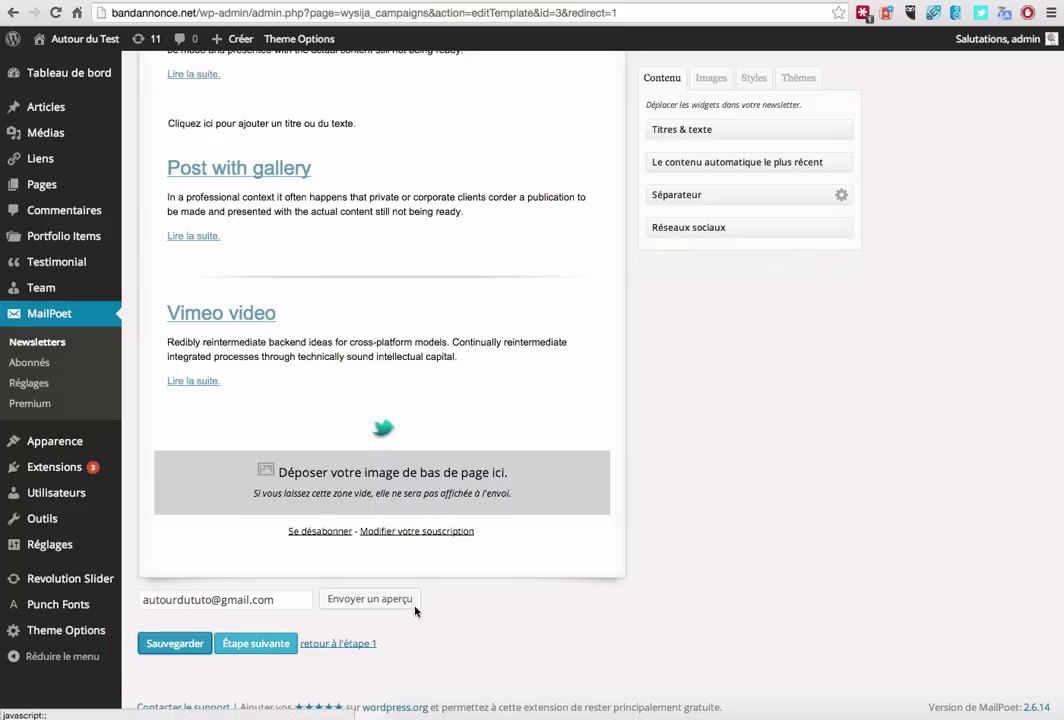
{"action": "left_click", "coordinate": [258, 643]}
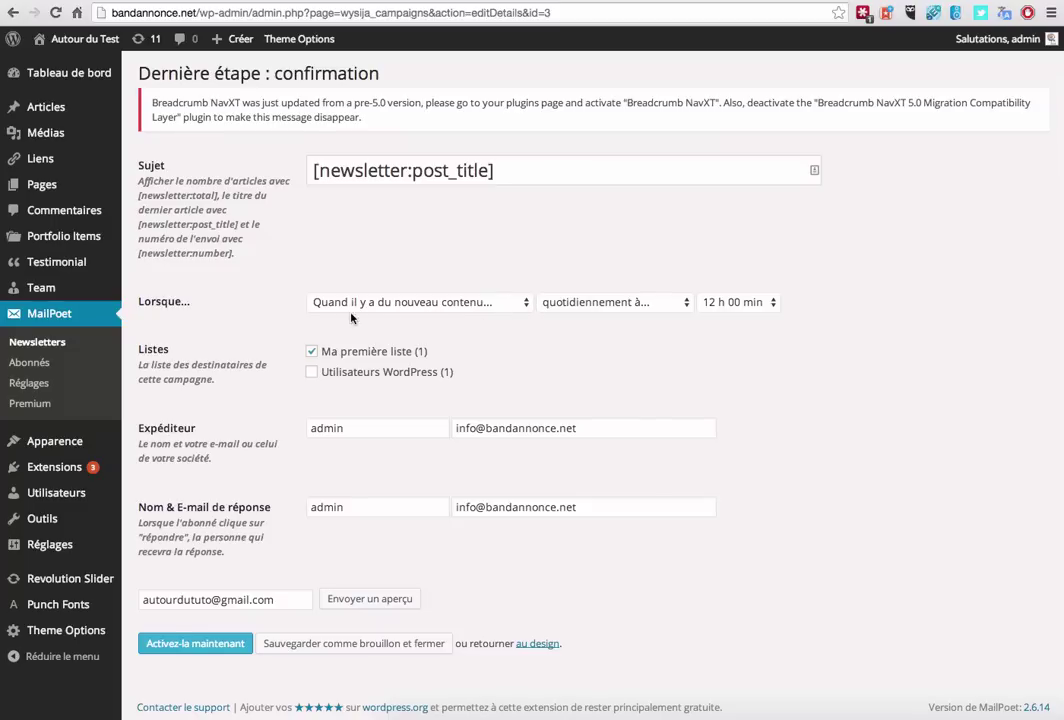
Schedule the newsletter to go out monthly on the 5th when there is new content, and activate it
{"action": "left_click", "coordinate": [640, 302]}
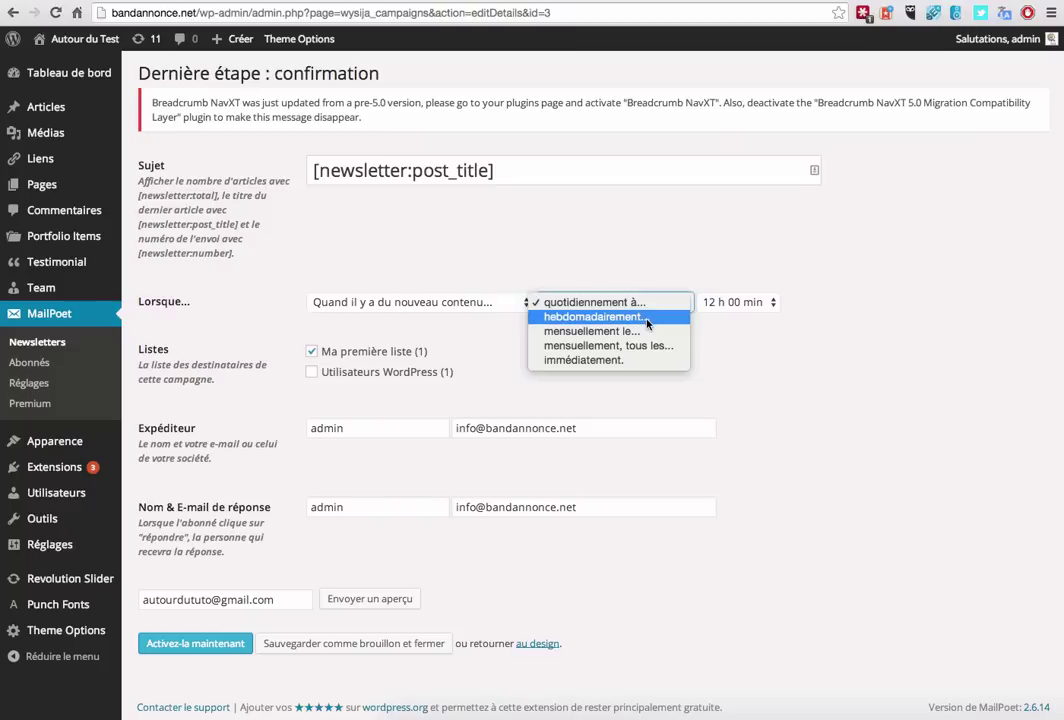
{"action": "left_click", "coordinate": [640, 331]}
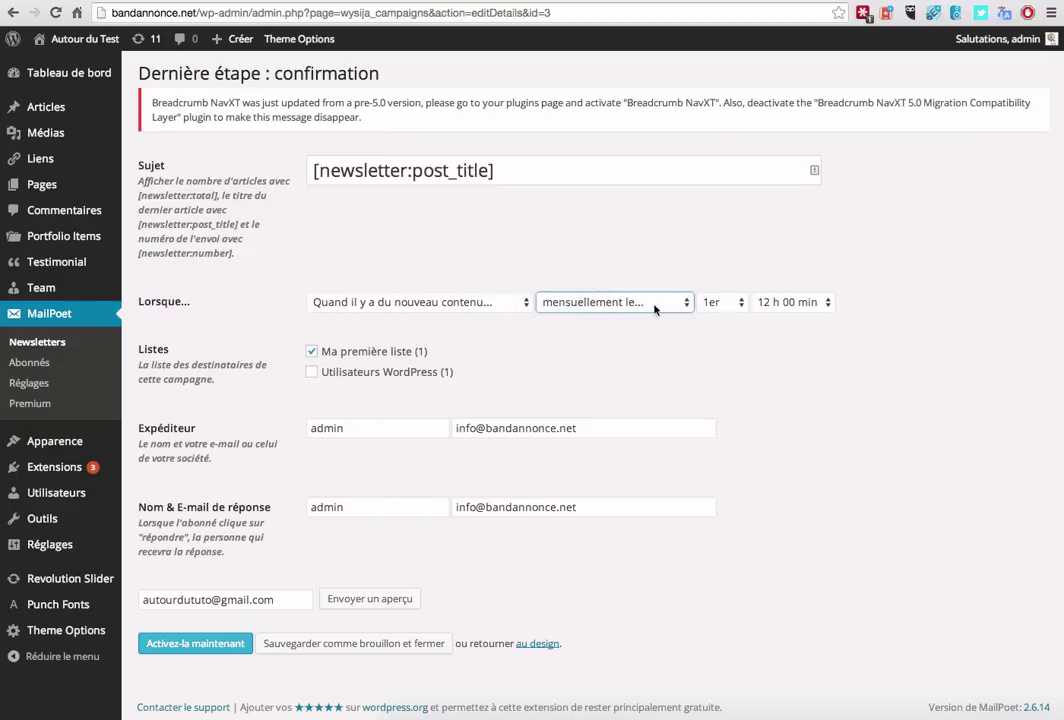
{"action": "left_click", "coordinate": [716, 302]}
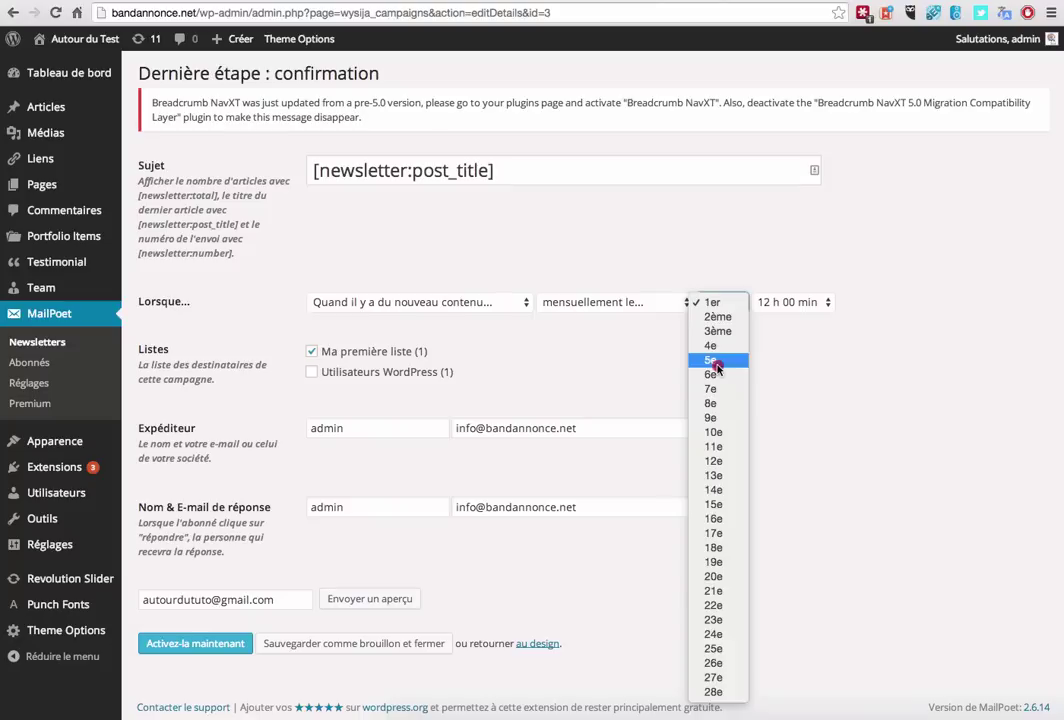
{"action": "left_click", "coordinate": [712, 360]}
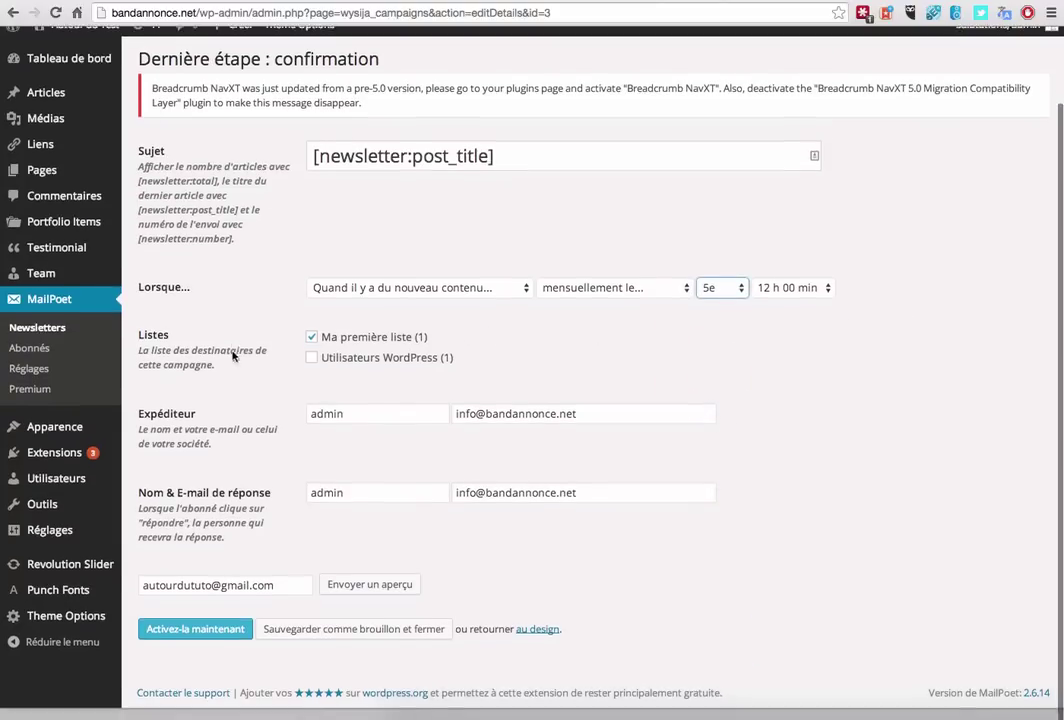
{"action": "left_click", "coordinate": [204, 646]}
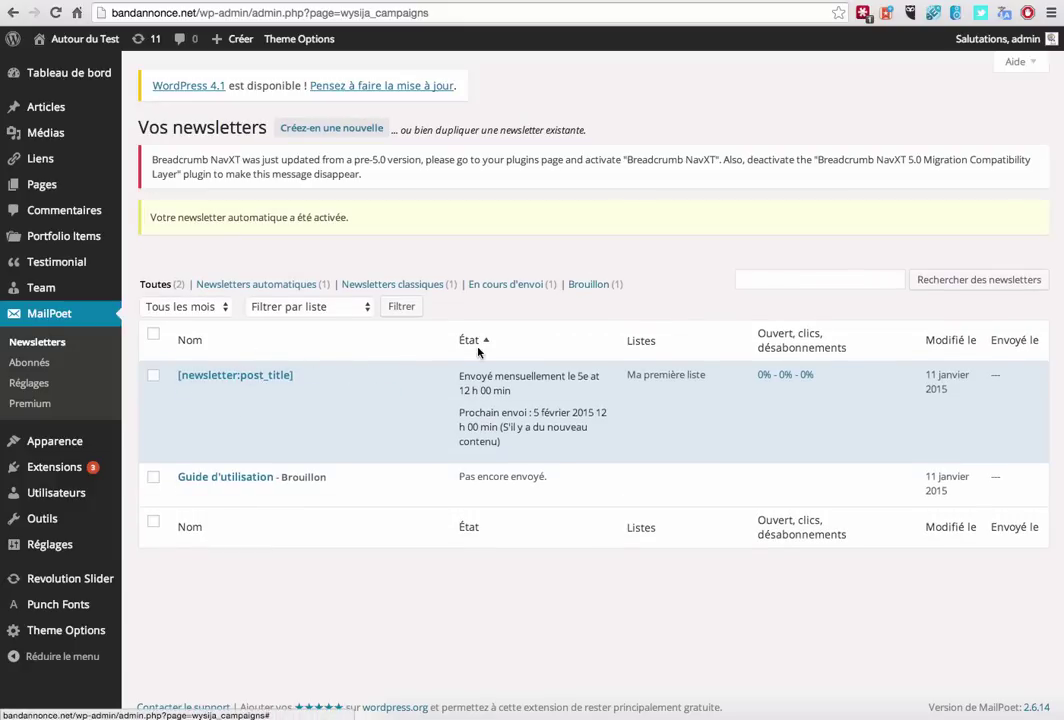
Start a new automatic newsletter triggered when someone subscribes to the list "Ma première liste"
{"action": "left_click", "coordinate": [323, 136]}
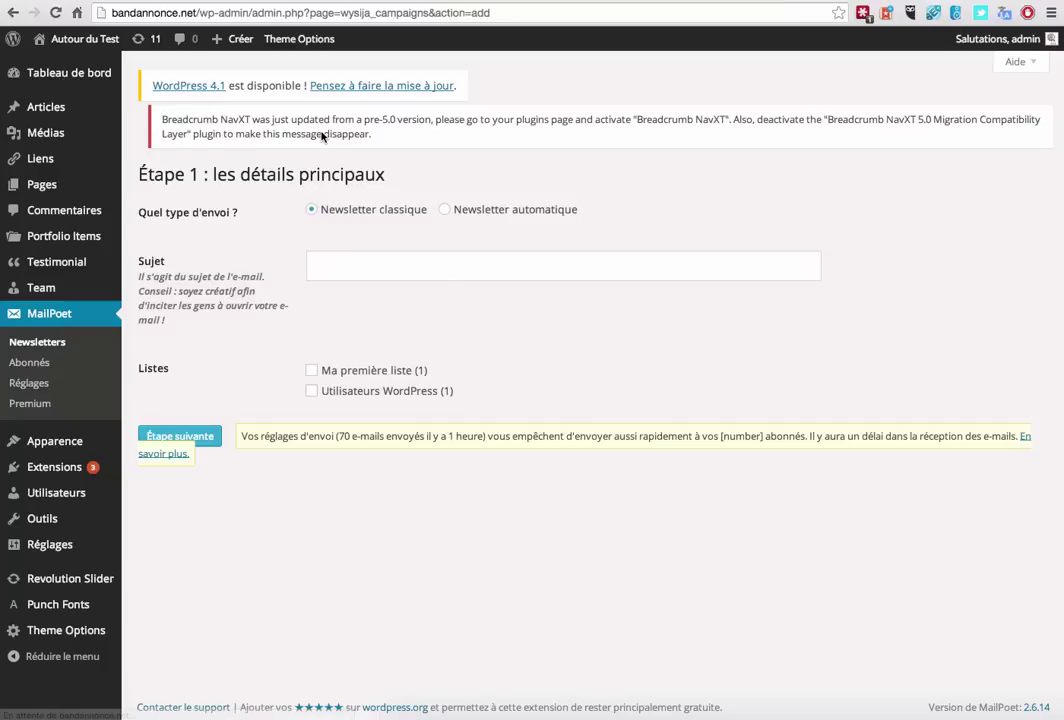
{"action": "left_click", "coordinate": [461, 216]}
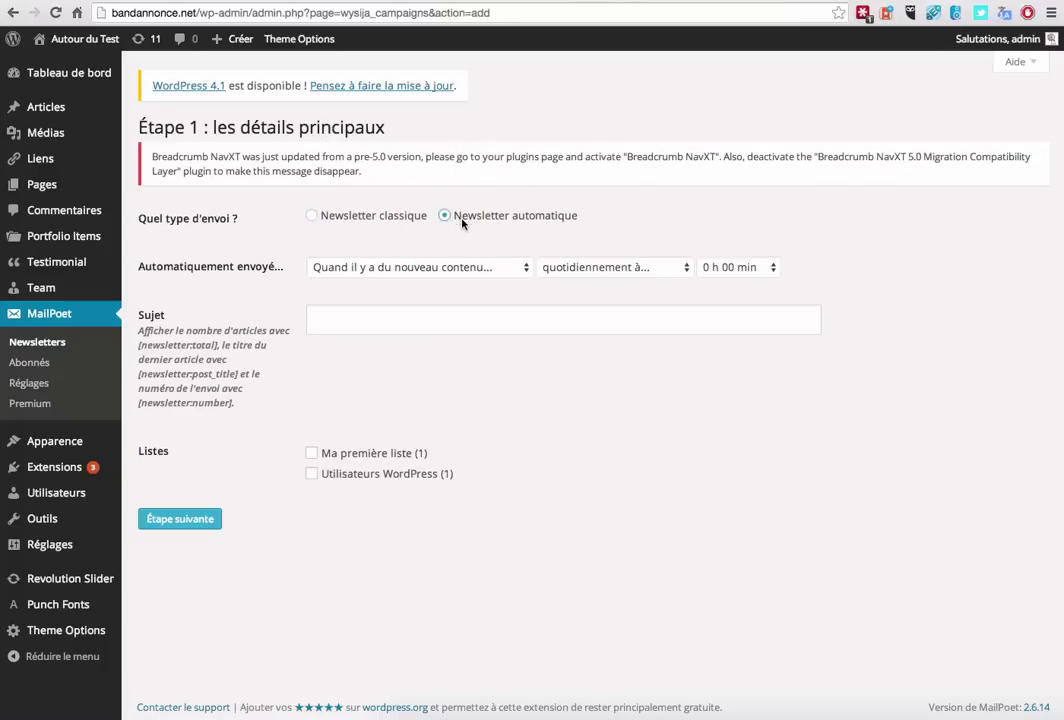
{"action": "left_click", "coordinate": [478, 268]}
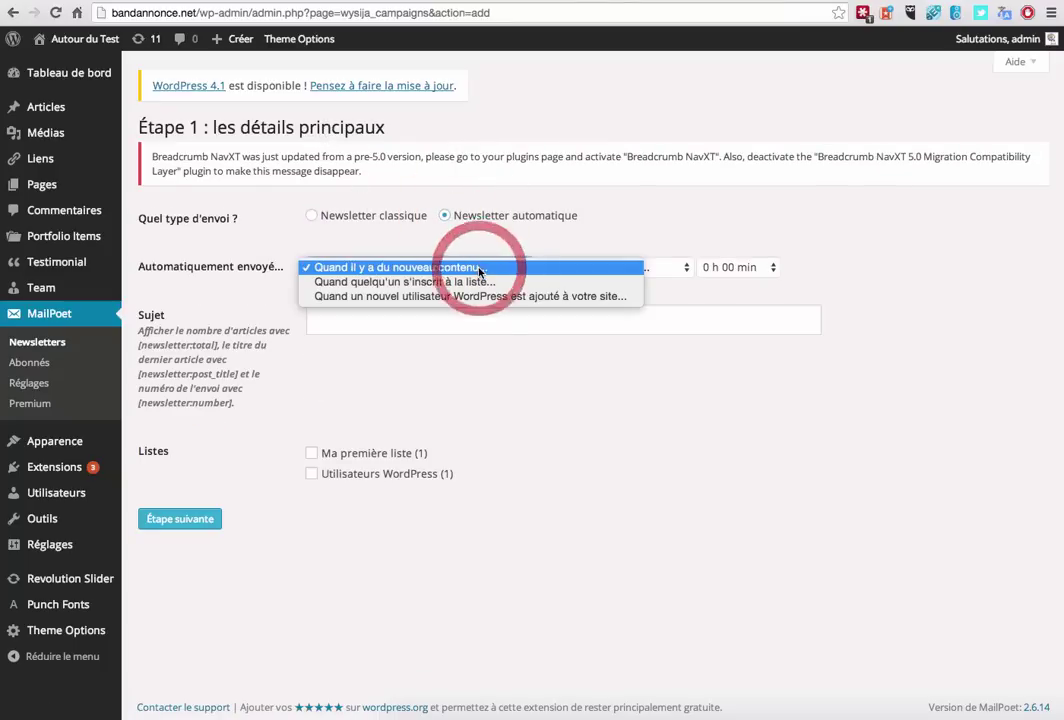
{"action": "left_click", "coordinate": [534, 284]}
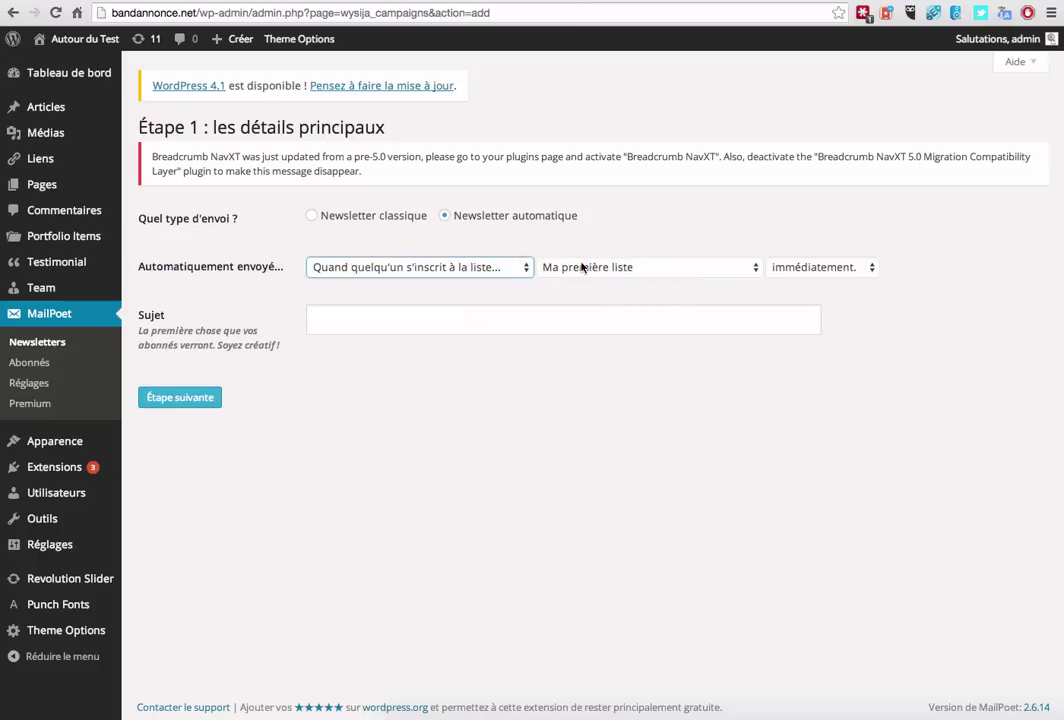
{"action": "left_click", "coordinate": [608, 267]}
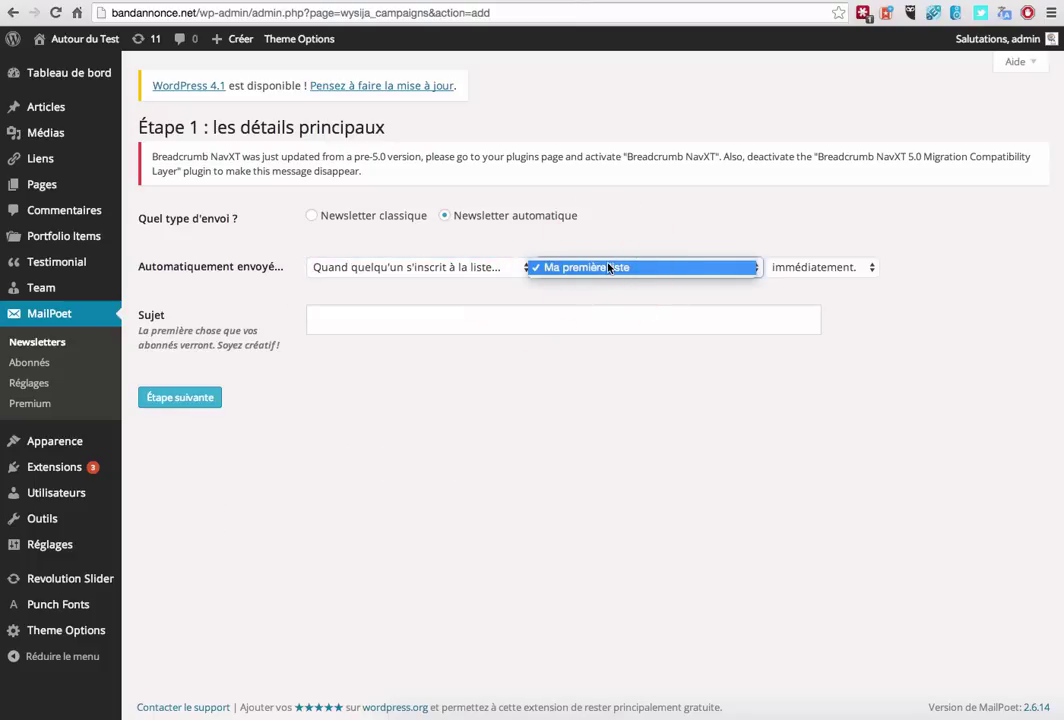
{"action": "left_click", "coordinate": [615, 242]}
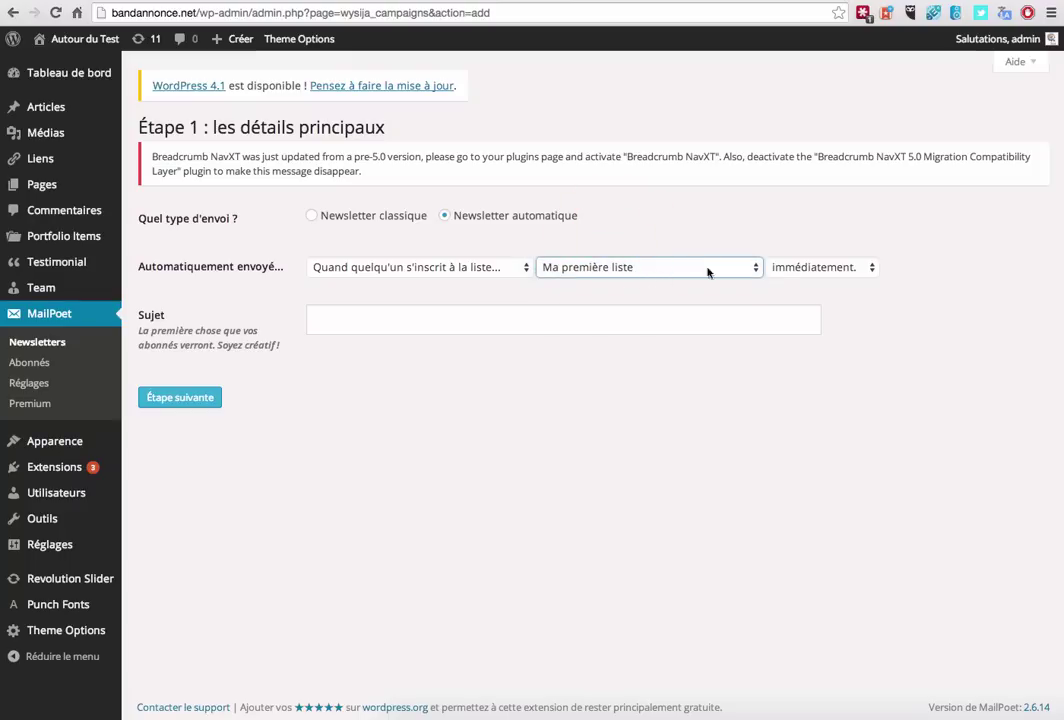
Set the new newsletter's sending delay to 2 days after the trigger
{"action": "left_click", "coordinate": [815, 267]}
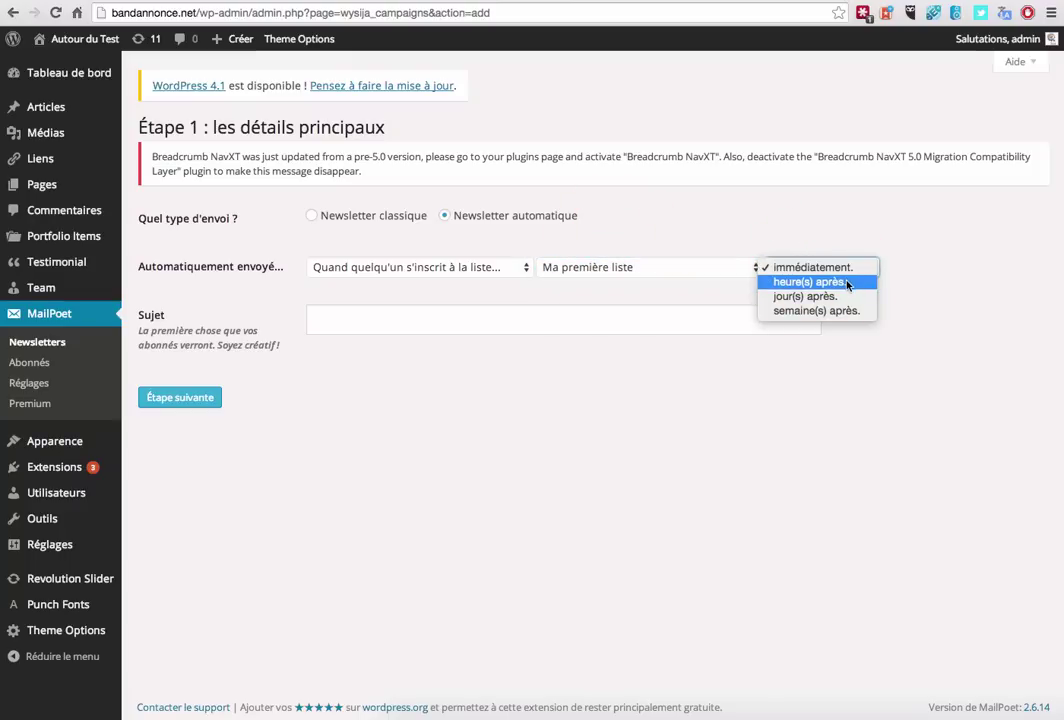
{"action": "left_click", "coordinate": [845, 283]}
{"action": "left_click", "coordinate": [779, 268]}
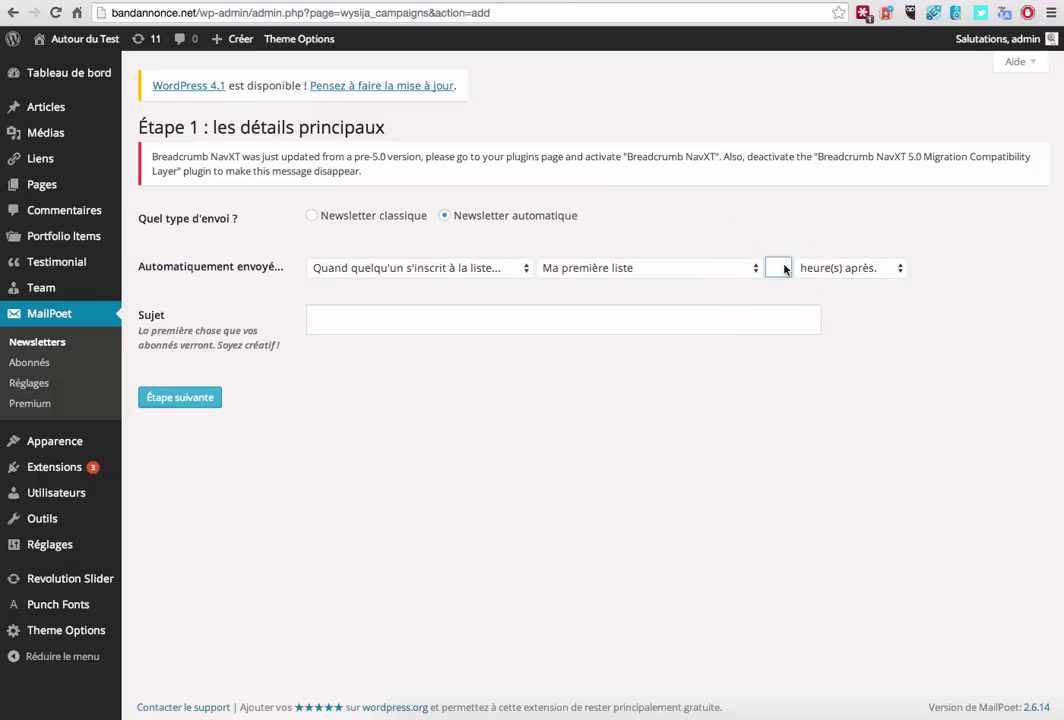
{"action": "type", "text": "2"}
{"action": "left_click", "coordinate": [830, 268]}
{"action": "left_click", "coordinate": [826, 266]}
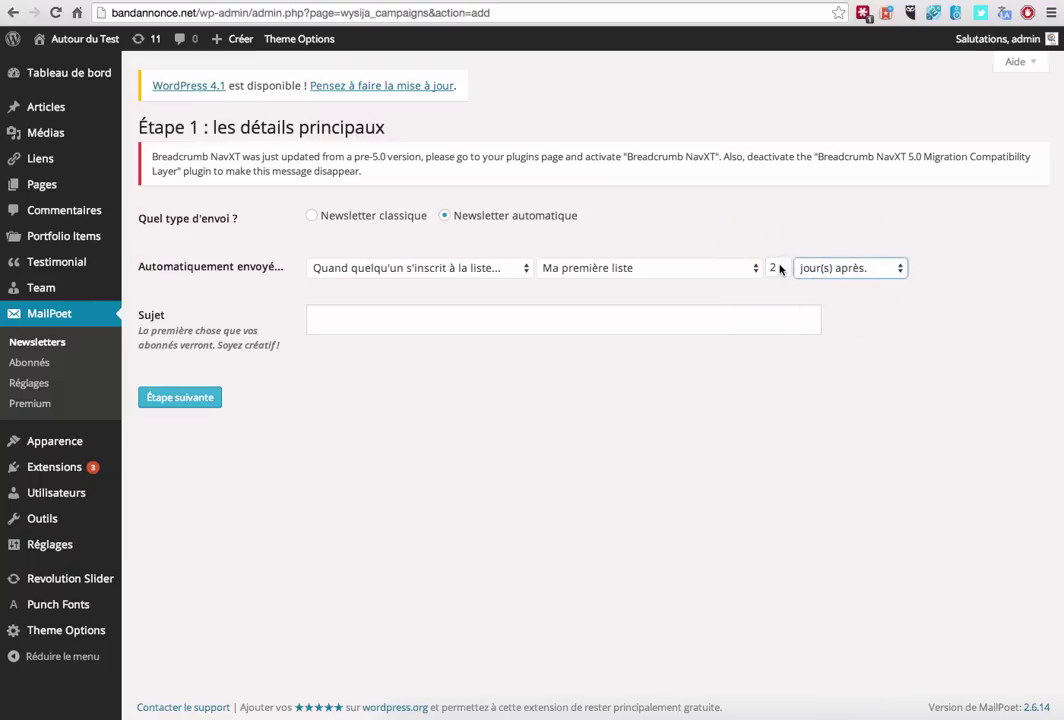
Change the automatic sending trigger to when a new WordPress user is added to the site
{"action": "left_click", "coordinate": [331, 327]}
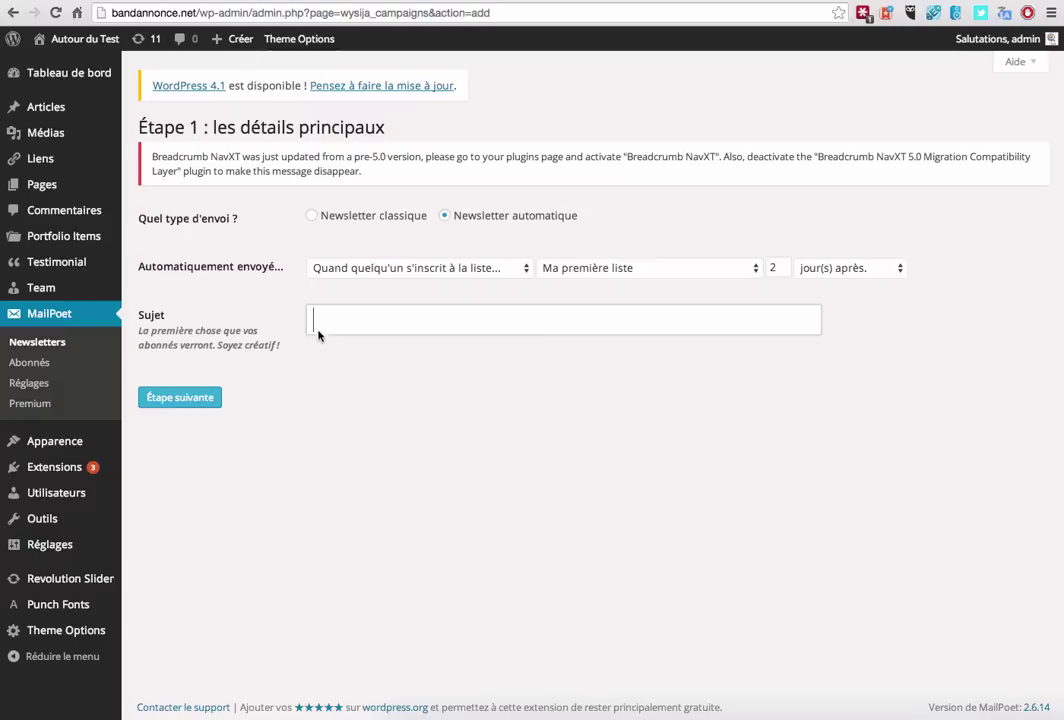
{"action": "left_click", "coordinate": [435, 267]}
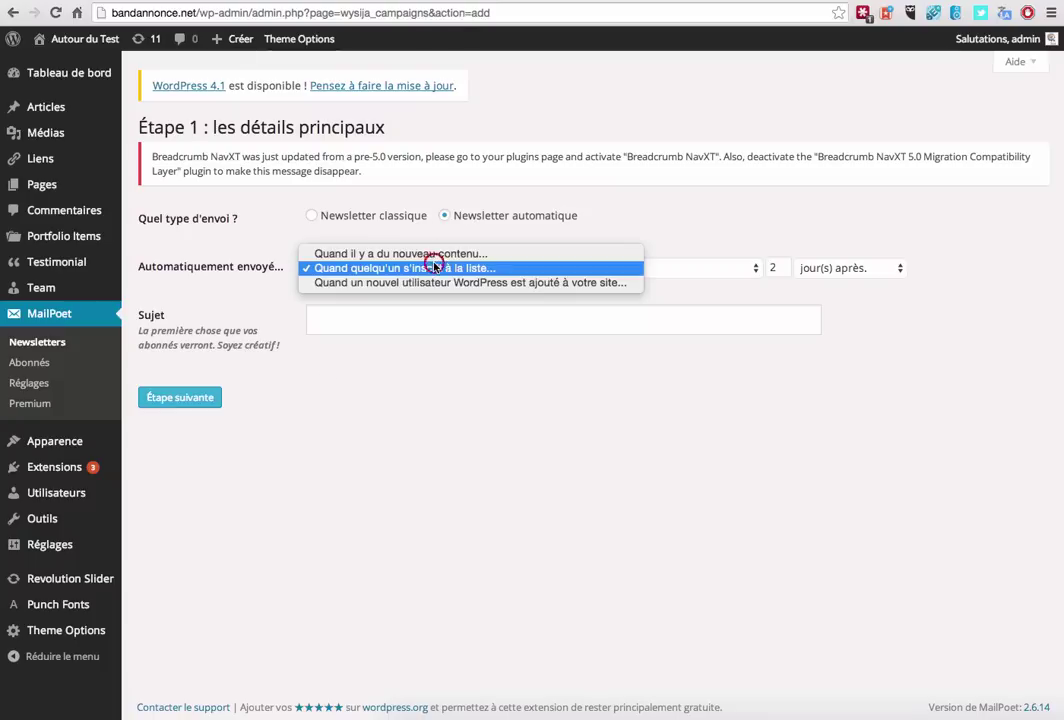
{"action": "left_click", "coordinate": [619, 284]}
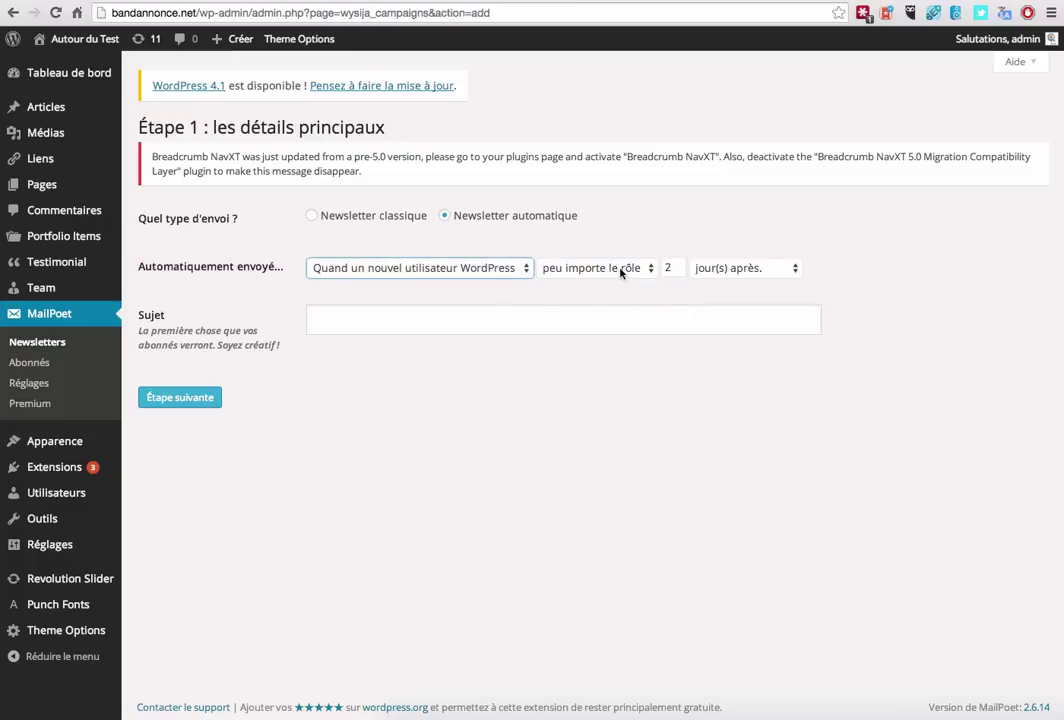
Restrict the automatic newsletter's new-user trigger to the Contributor role and set it to send immediately
{"action": "left_click", "coordinate": [627, 268]}
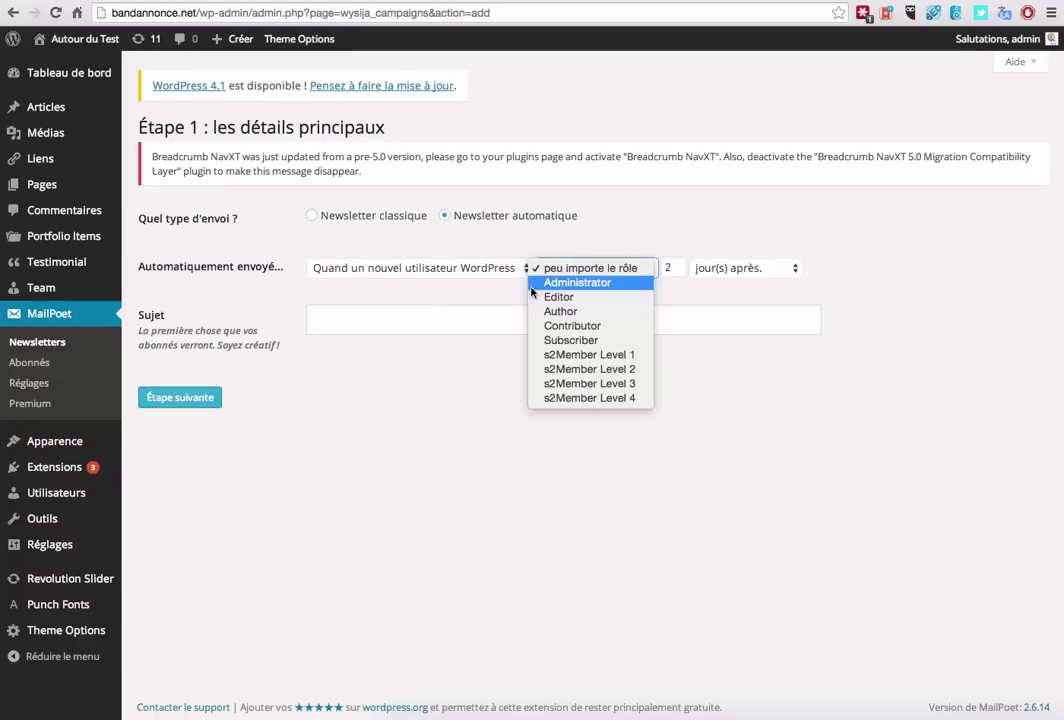
{"action": "left_click", "coordinate": [608, 327]}
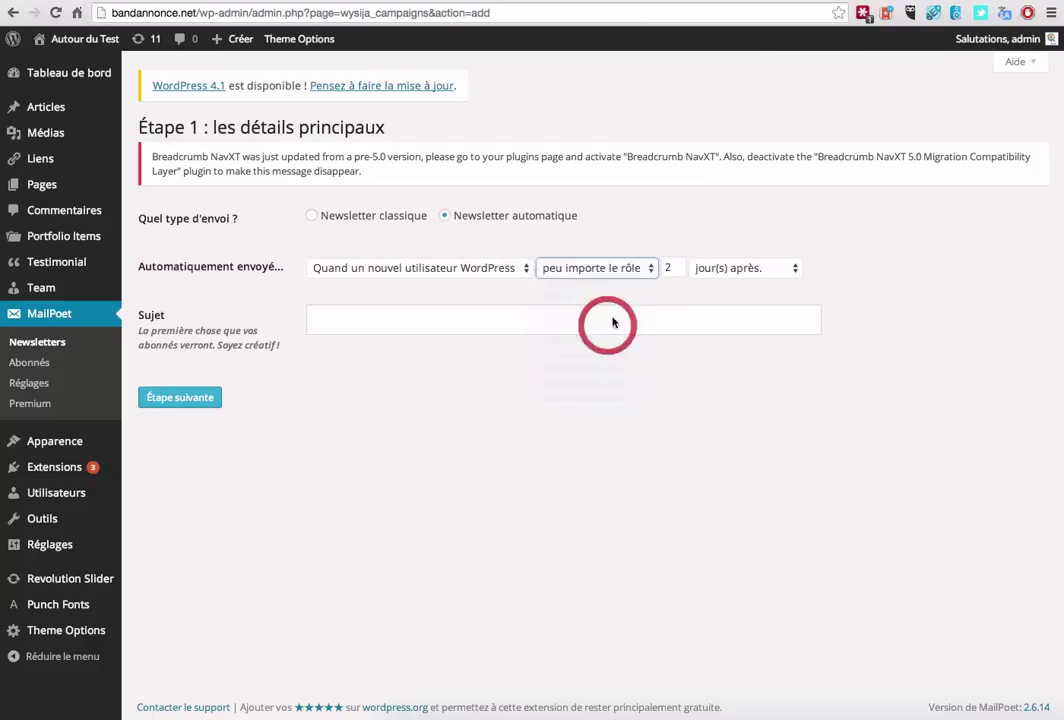
{"action": "left_click", "coordinate": [670, 268]}
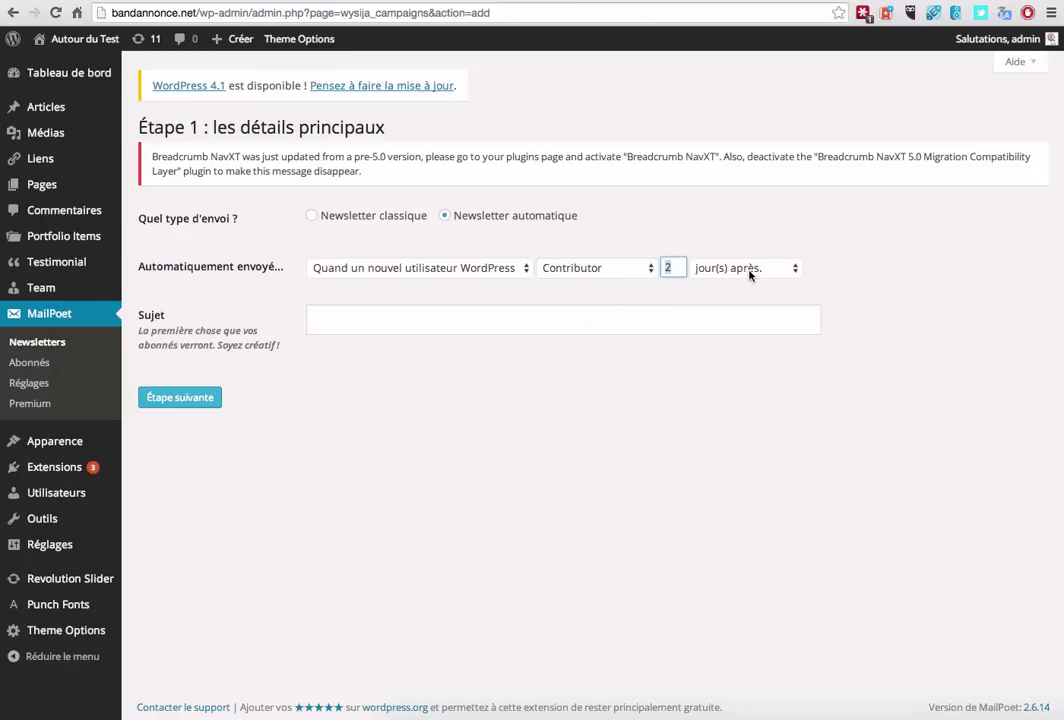
{"action": "left_click", "coordinate": [753, 268]}
{"action": "left_click", "coordinate": [728, 240]}
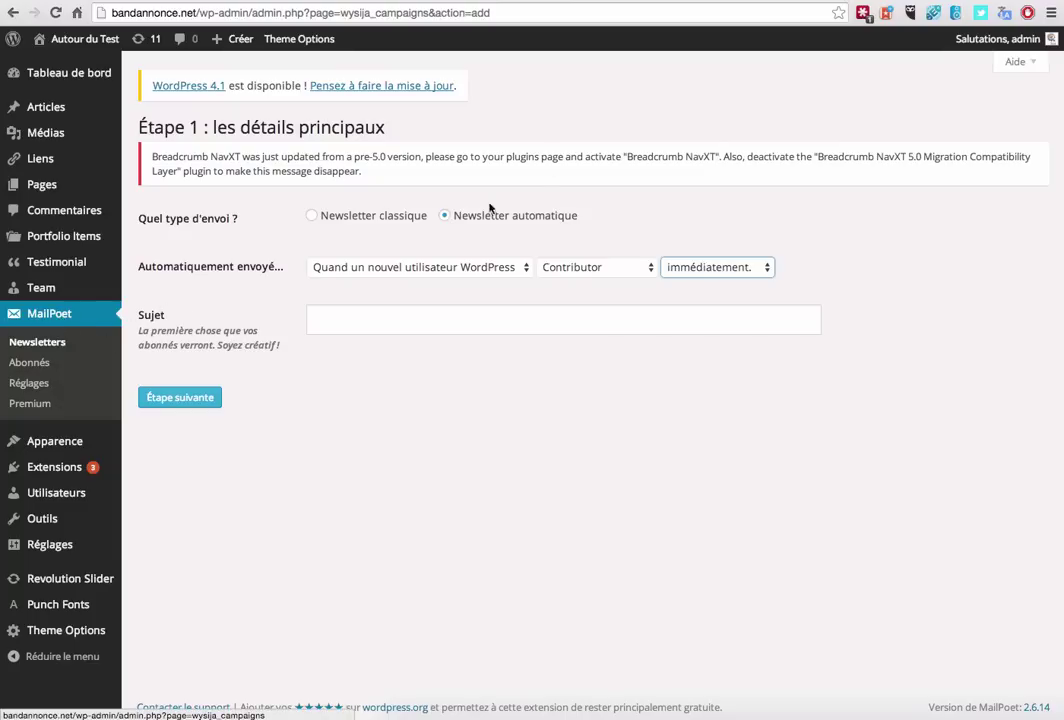
Review the premium plans and features on the MailPoet website, and return to the WordPress newsletter setup
{"action": "left_click", "coordinate": [608, 3]}
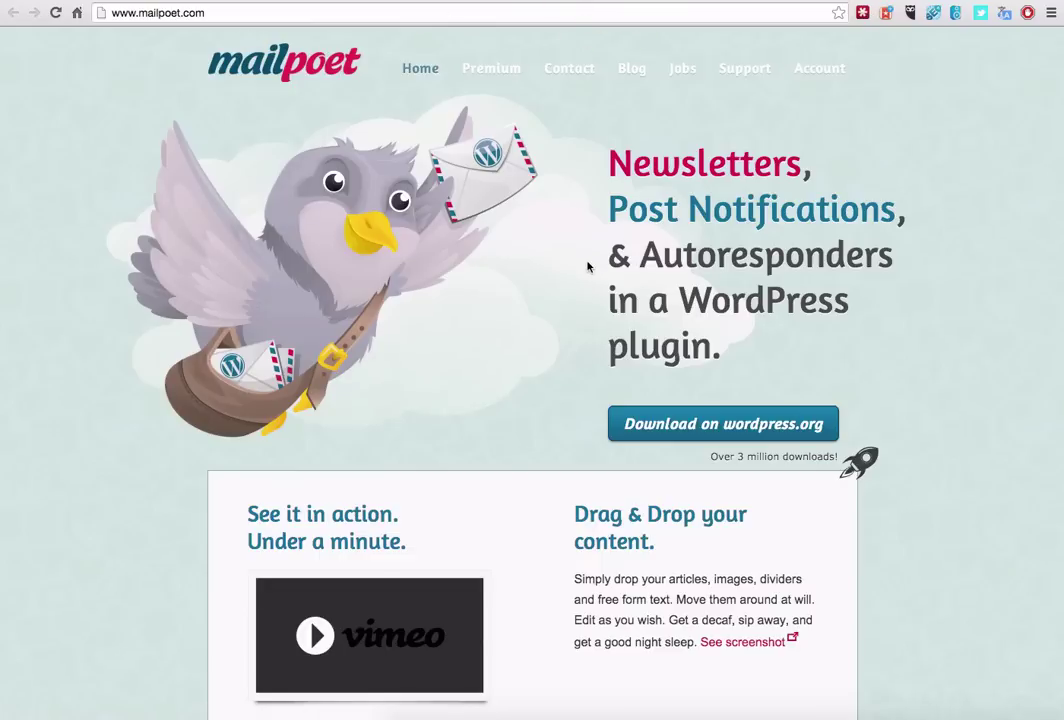
{"action": "scroll", "coordinate": [565, 261], "scroll_direction": "down", "scroll_amount": 5}
{"action": "scroll", "coordinate": [532, 176], "scroll_direction": "up", "scroll_amount": 6}
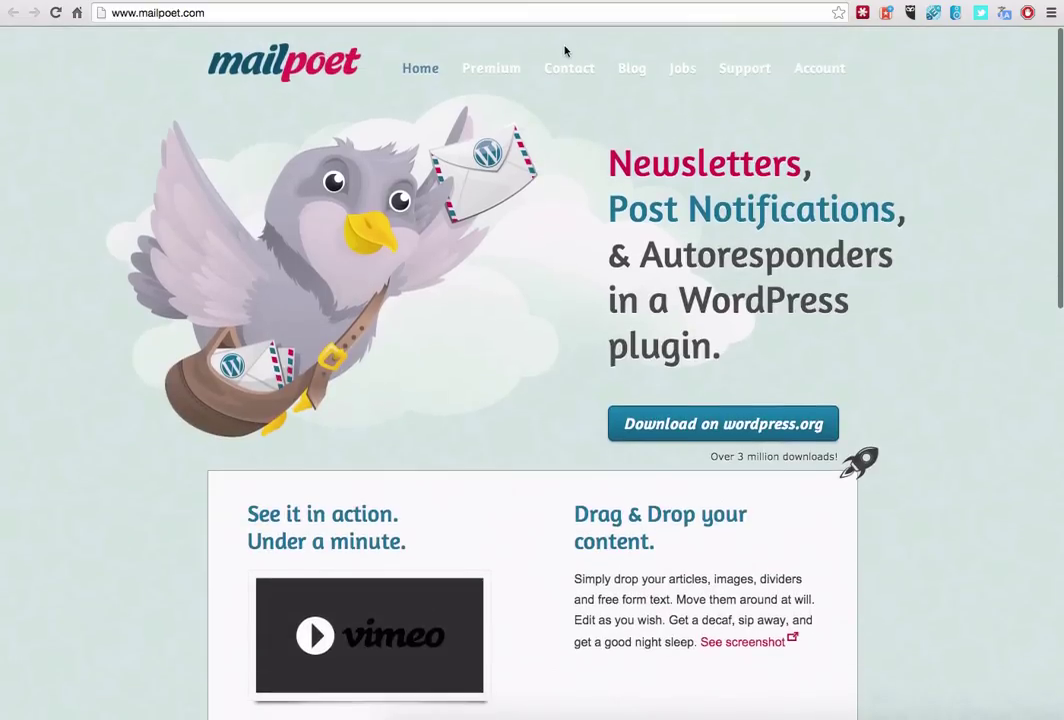
{"action": "left_click", "coordinate": [489, 69]}
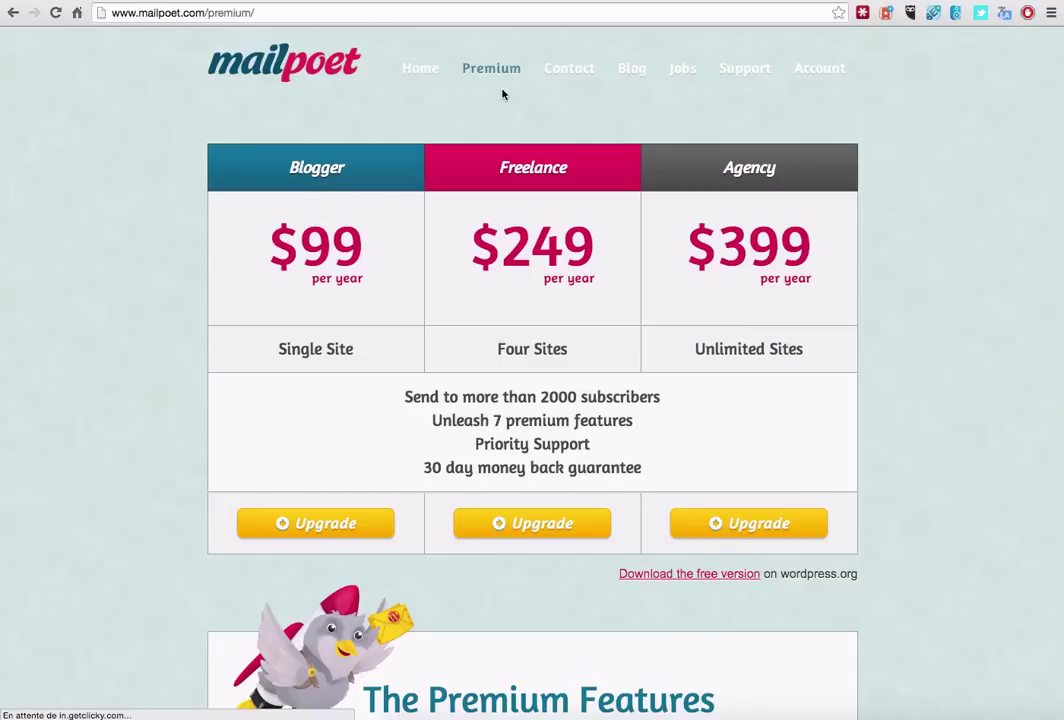
{"action": "scroll", "coordinate": [228, 378], "scroll_direction": "down", "scroll_amount": 1}
{"action": "scroll", "coordinate": [228, 378], "scroll_direction": "down", "scroll_amount": 8}
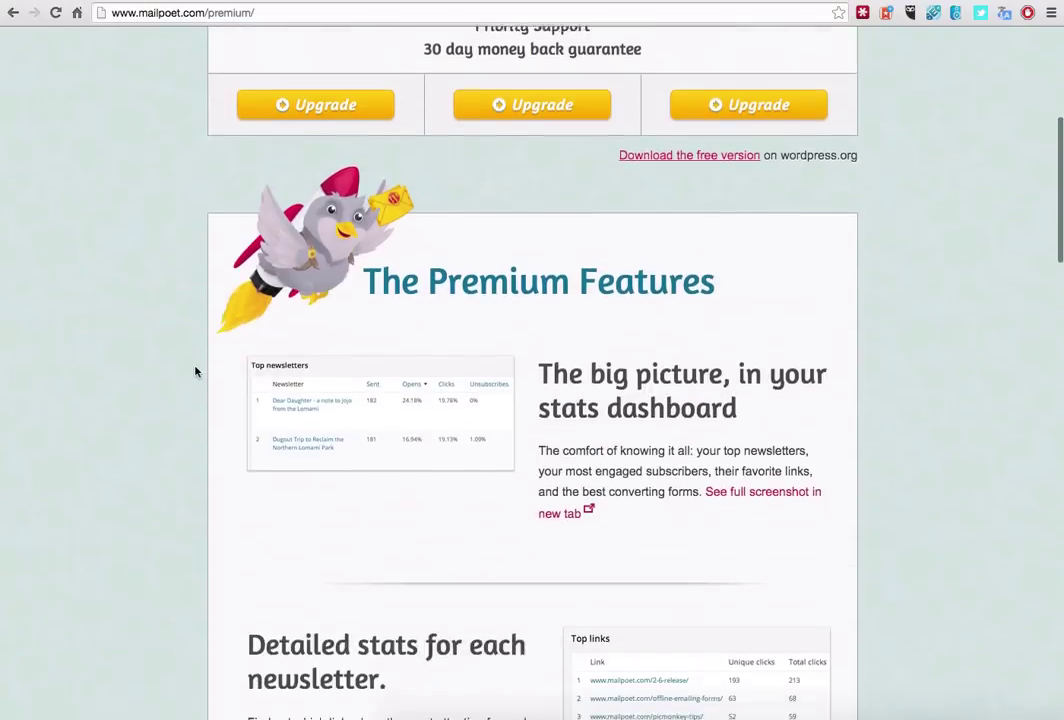
{"action": "scroll", "coordinate": [195, 361], "scroll_direction": "up", "scroll_amount": 10}
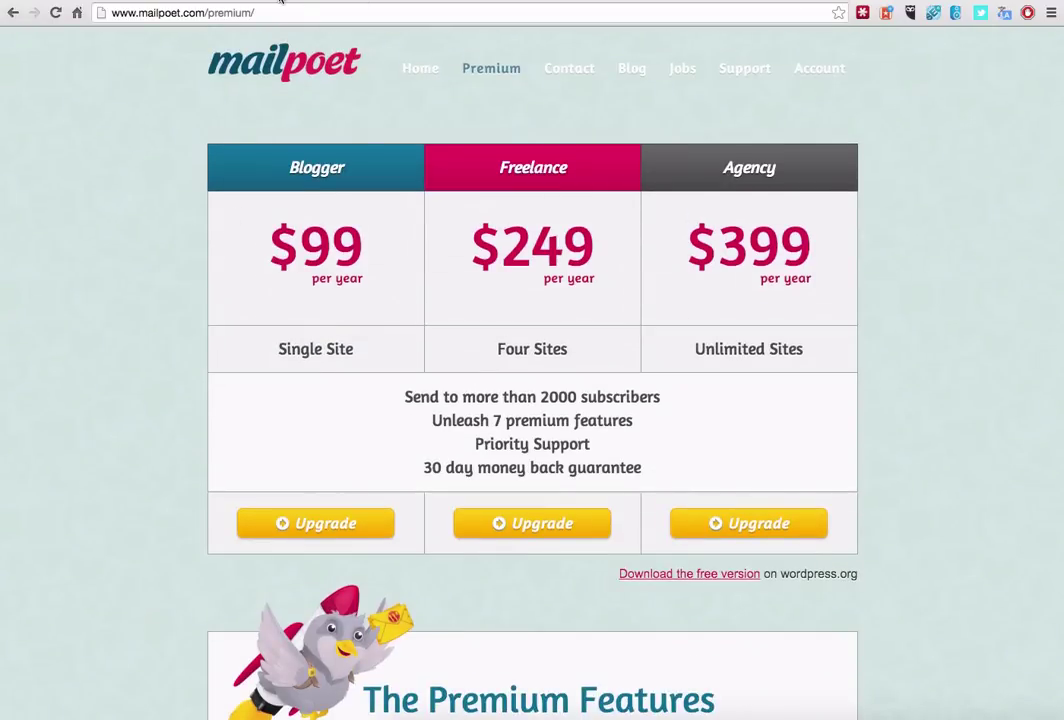
{"action": "key", "text": "ctrl+Tab"}
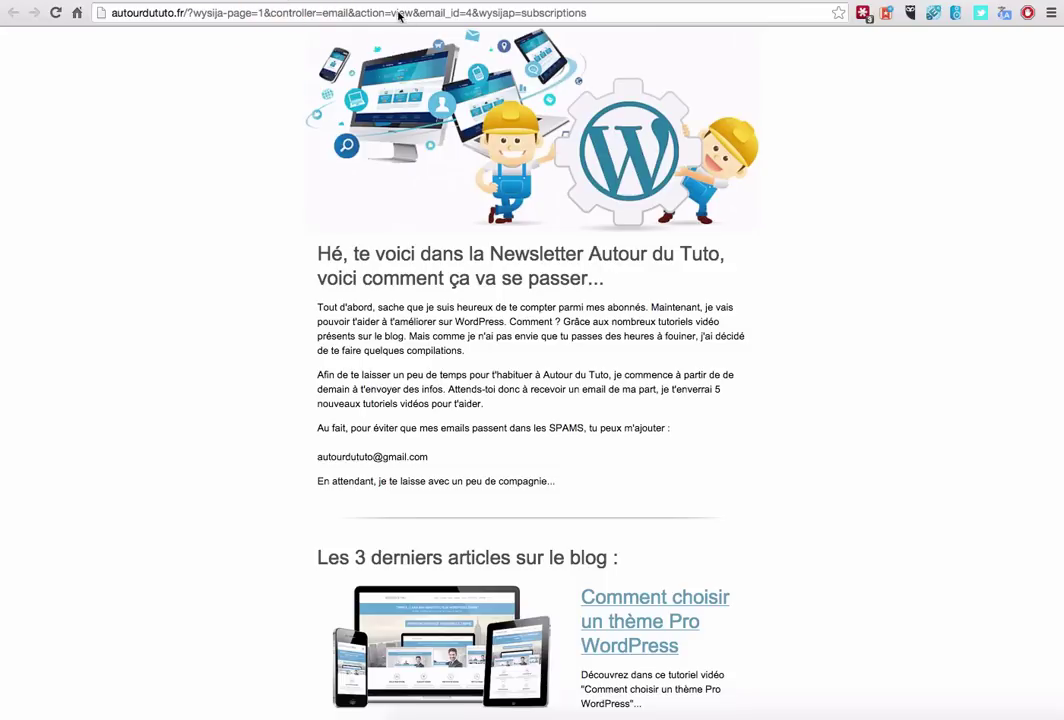
{"action": "left_click", "coordinate": [345, 8]}
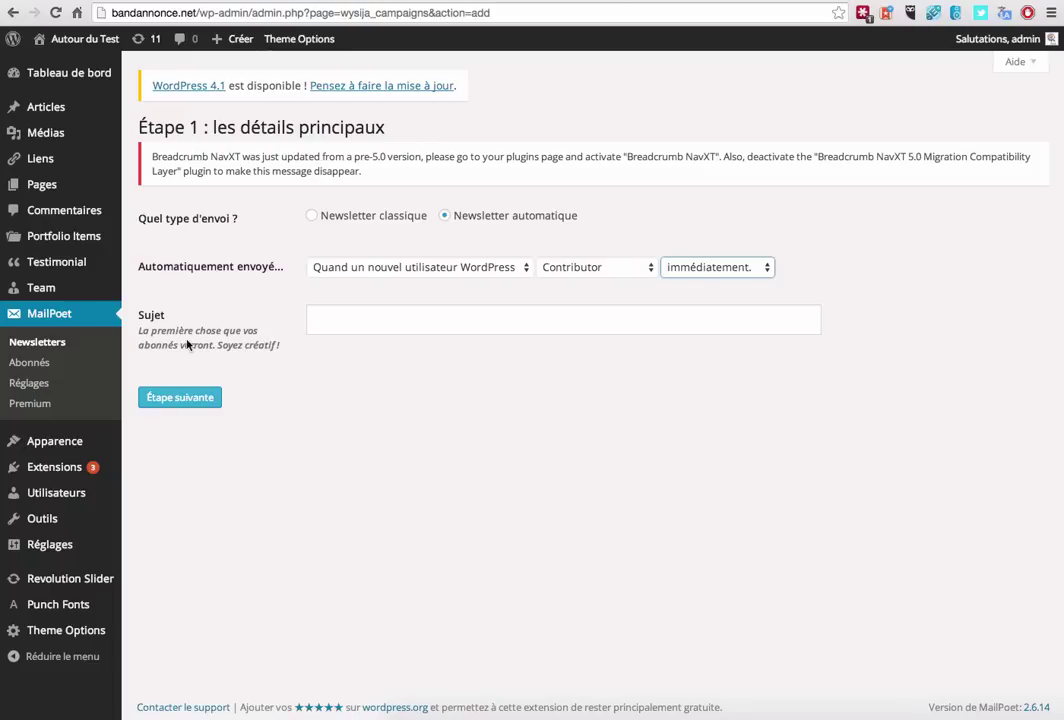
Leave the newsletter setup and add the MailPoet Subscription Form widget as the first widget in the Blog Sidebar
{"action": "left_click", "coordinate": [62, 346]}
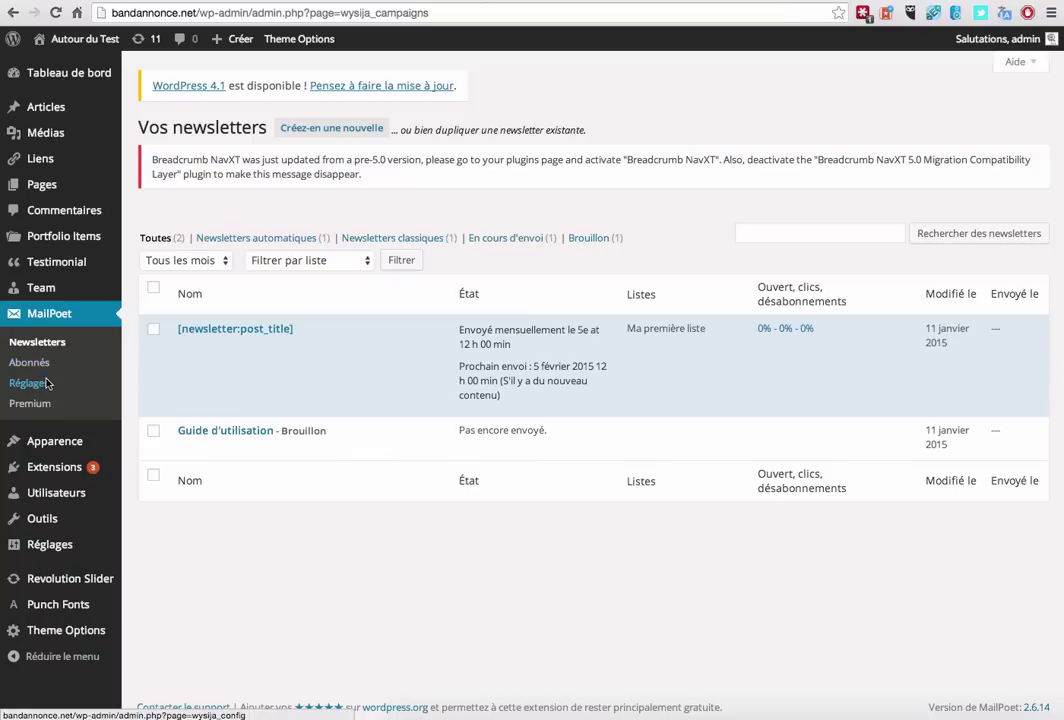
{"action": "mouse_move", "coordinate": [40, 468]}
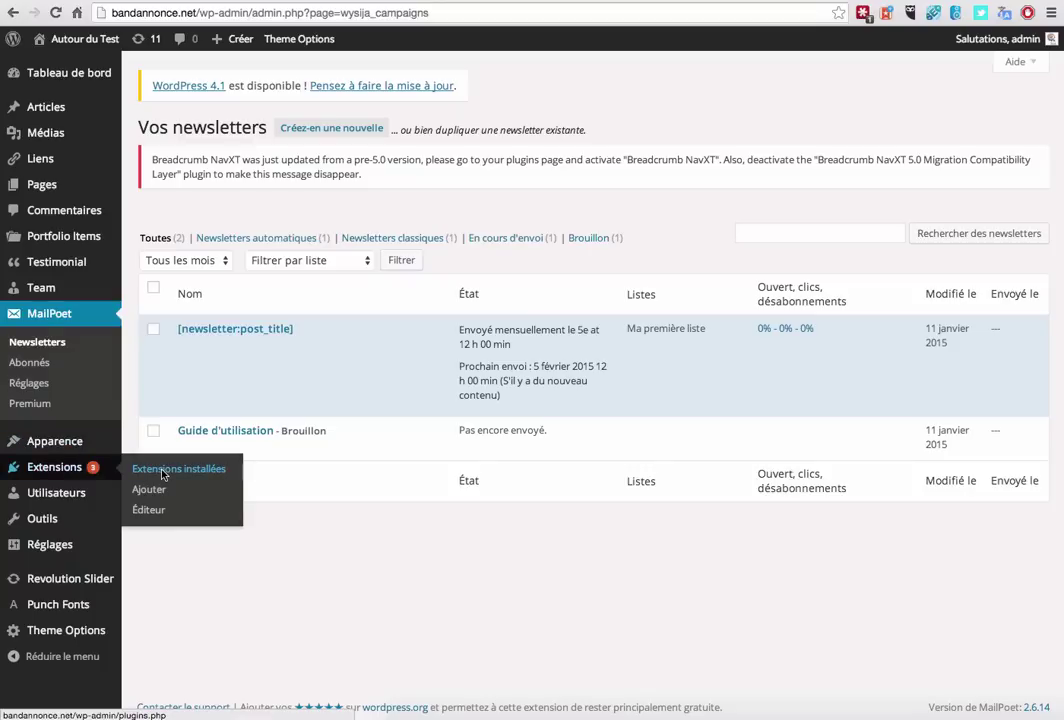
{"action": "mouse_move", "coordinate": [74, 448]}
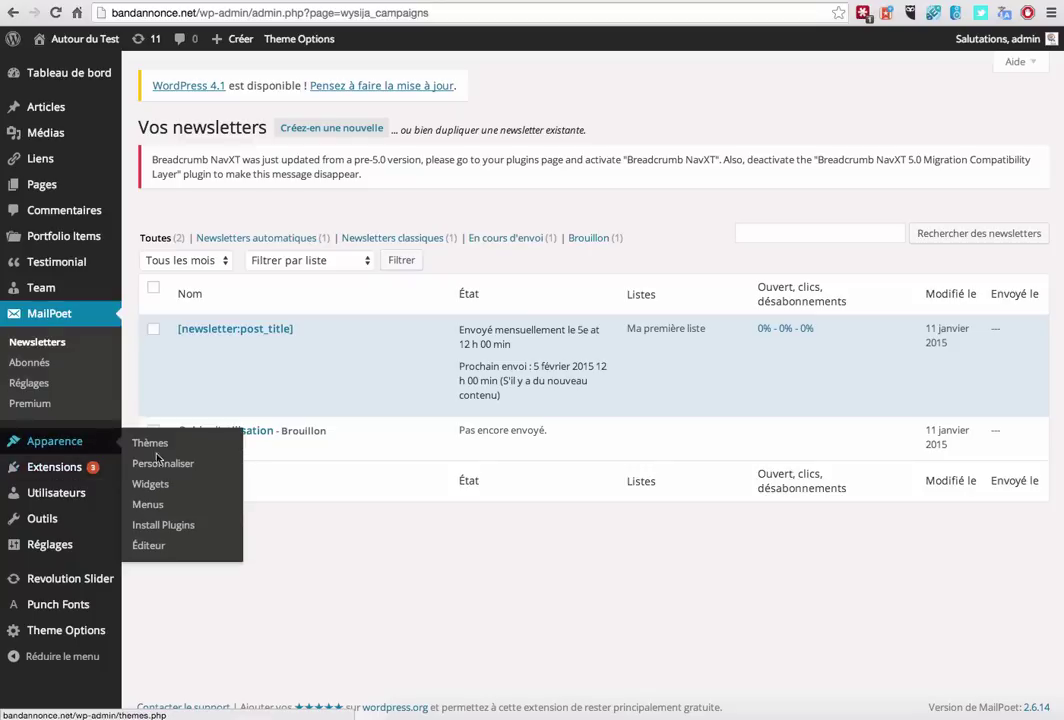
{"action": "left_click", "coordinate": [182, 487]}
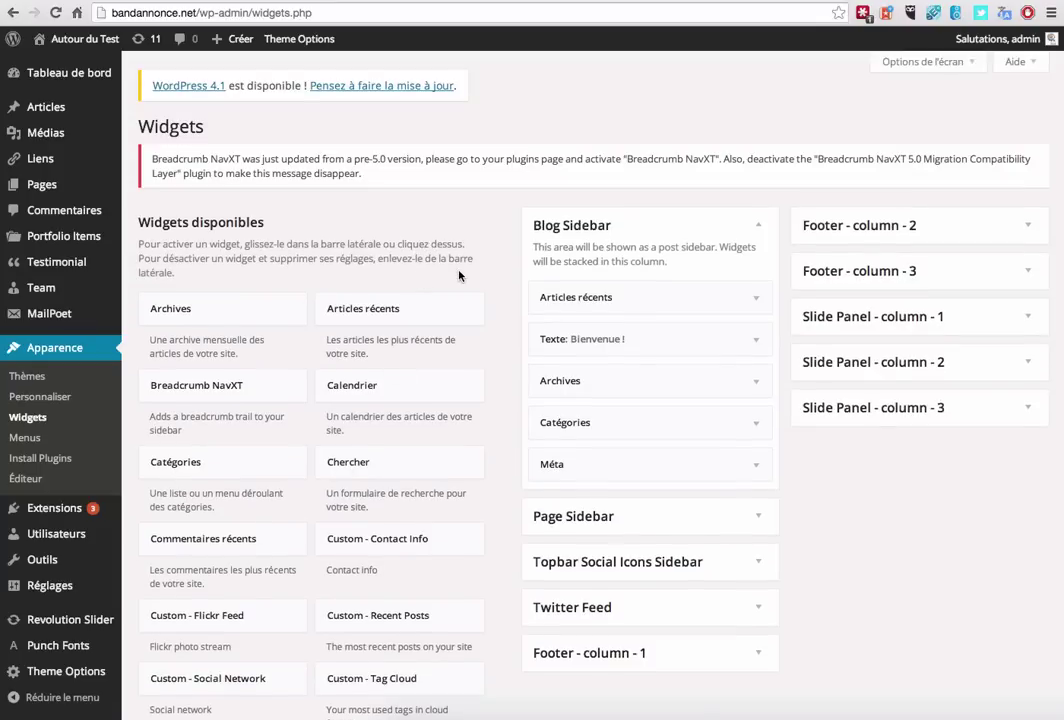
{"action": "scroll", "coordinate": [468, 302], "scroll_direction": "down", "scroll_amount": 2}
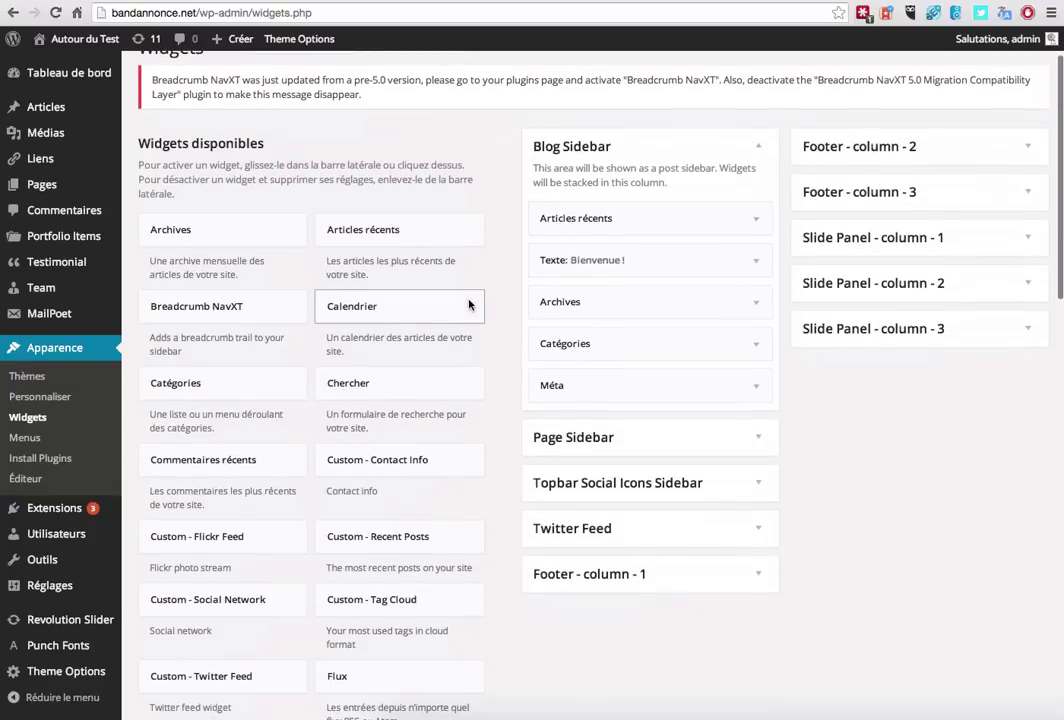
{"action": "scroll", "coordinate": [472, 290], "scroll_direction": "down", "scroll_amount": 1}
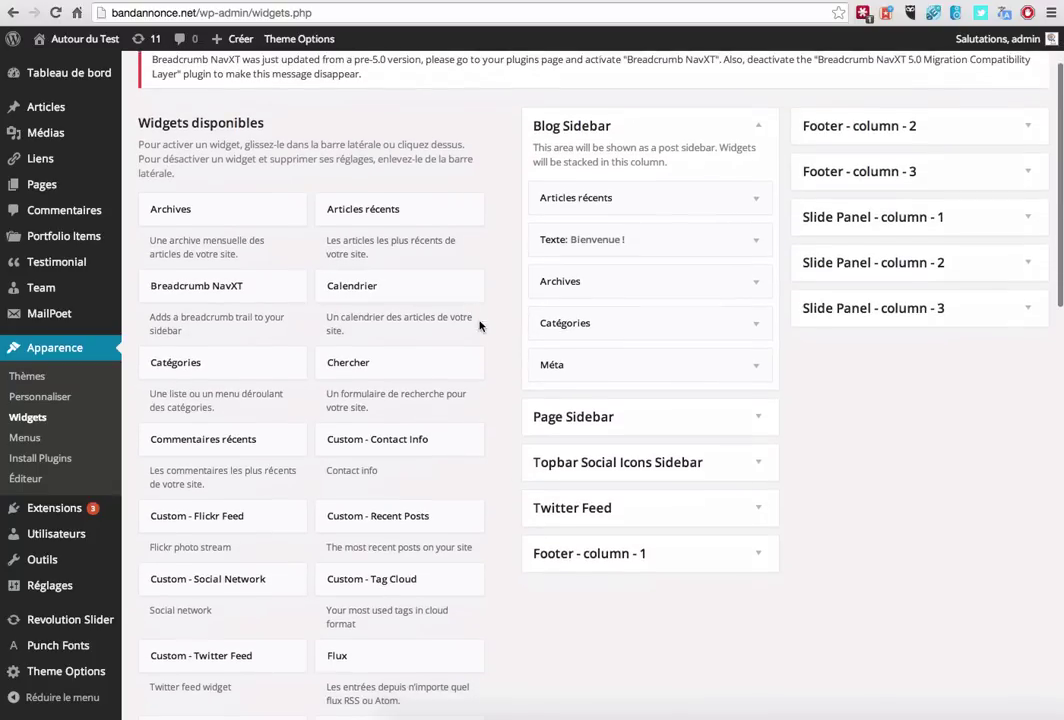
{"action": "scroll", "coordinate": [499, 547], "scroll_direction": "down", "scroll_amount": 2}
{"action": "scroll", "coordinate": [499, 547], "scroll_direction": "down", "scroll_amount": 1}
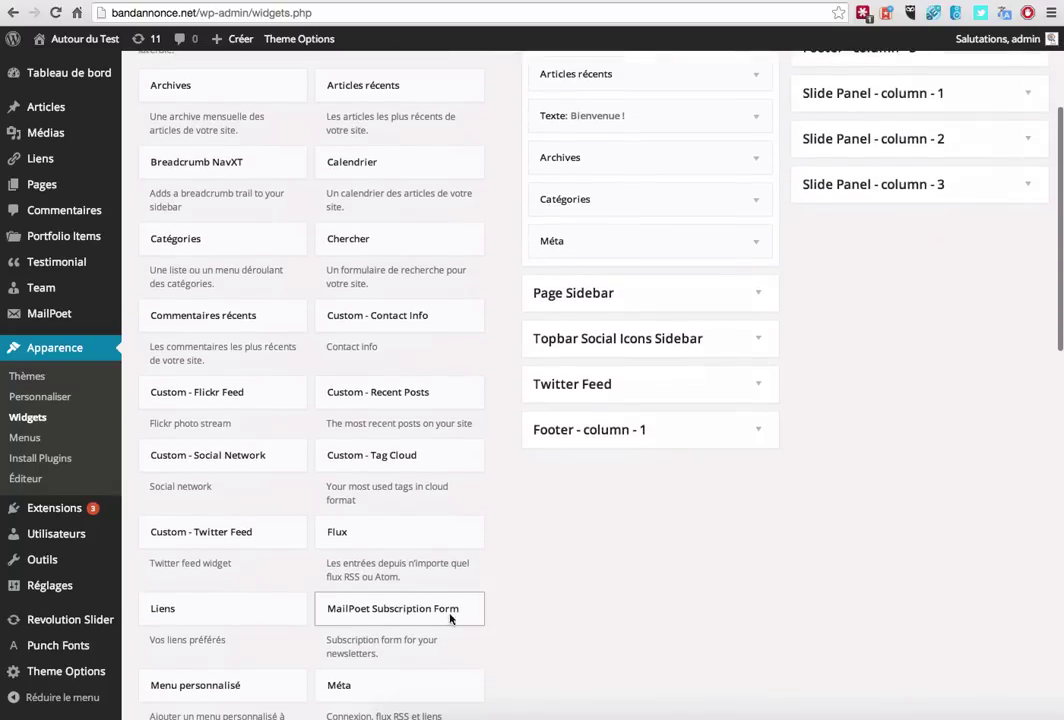
{"action": "left_click_drag", "start_coordinate": [484, 615], "coordinate": [613, 273]}
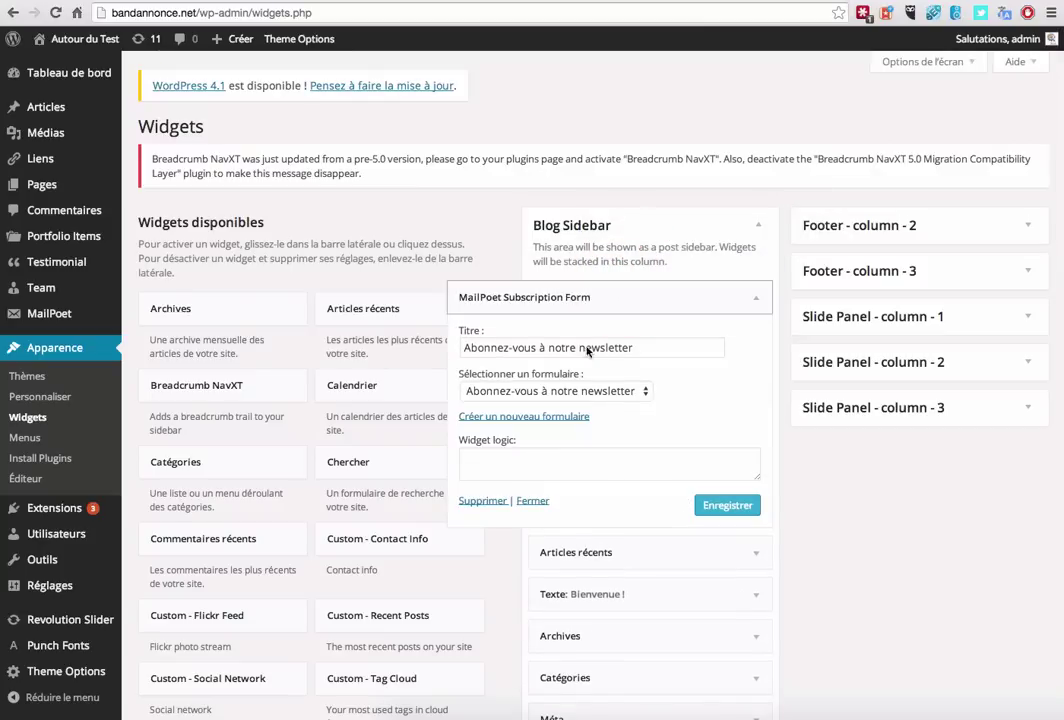
Save the subscription widget with the form "Abonnez-vous à notre newsletter" and check it on the live site
{"action": "left_click", "coordinate": [572, 393]}
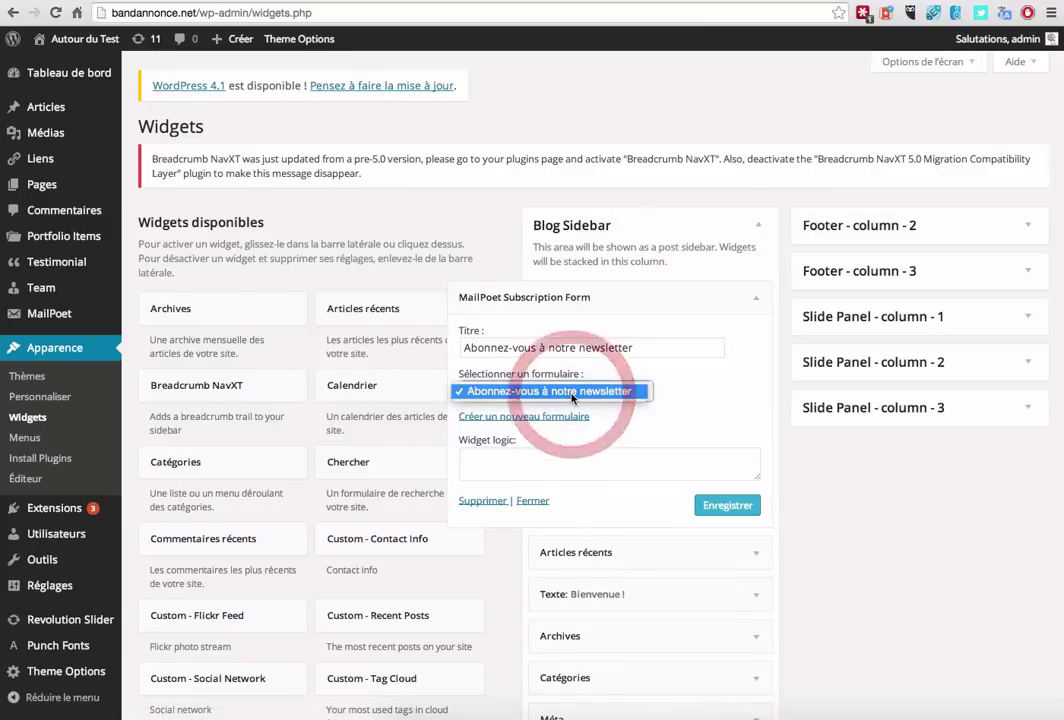
{"action": "left_click", "coordinate": [685, 392]}
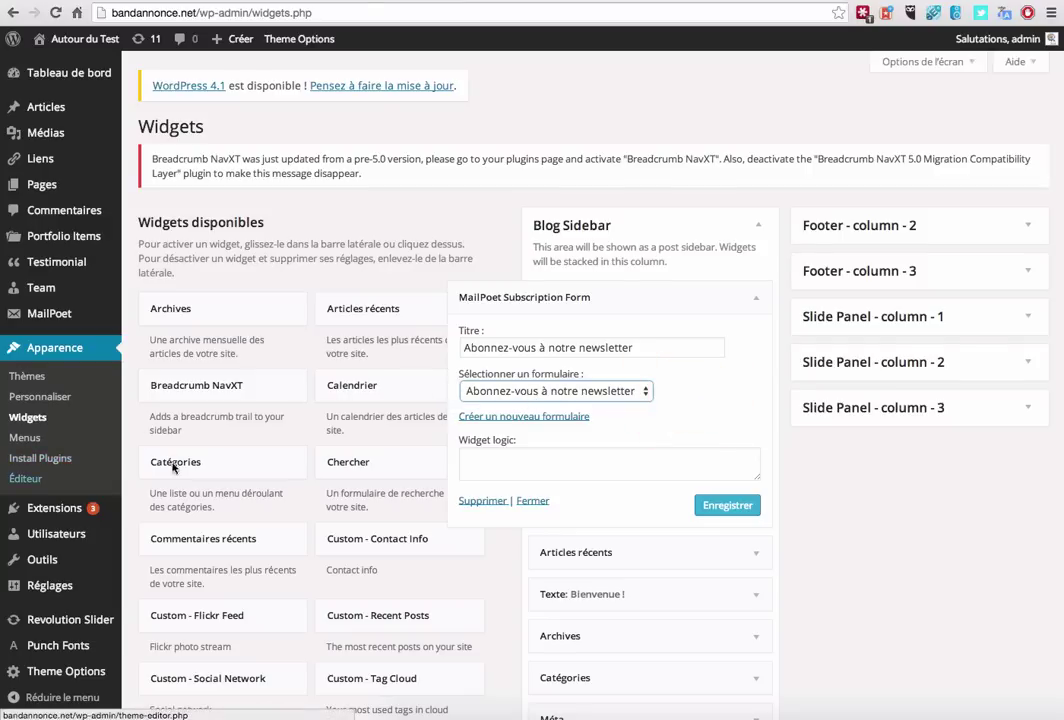
{"action": "mouse_move", "coordinate": [30, 314]}
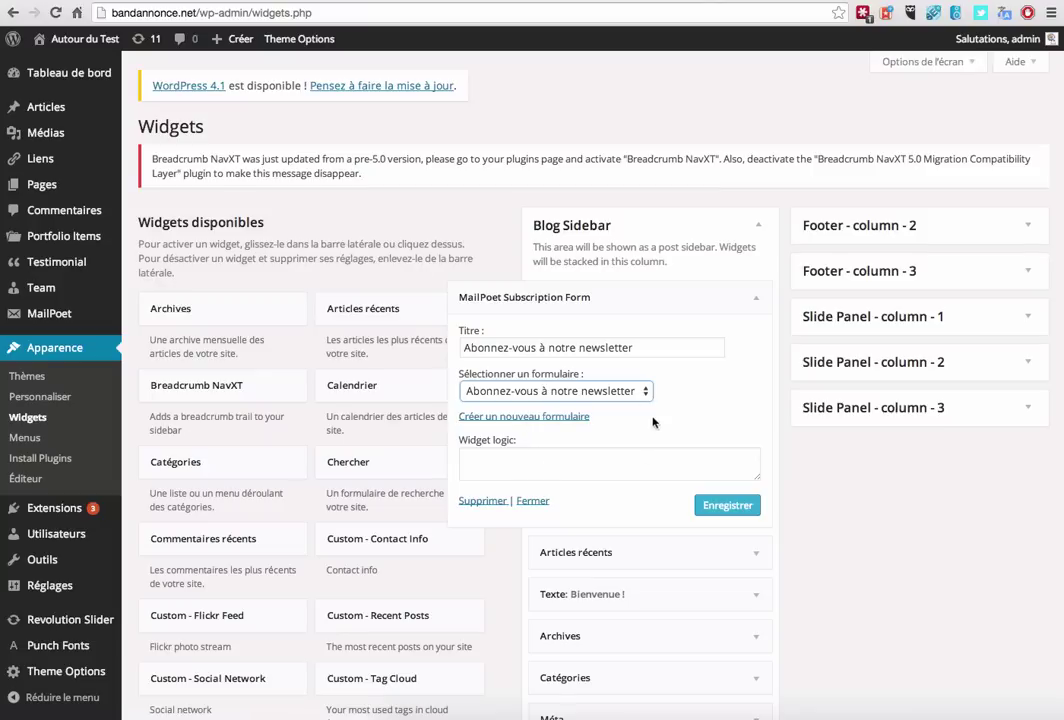
{"action": "left_click", "coordinate": [640, 349]}
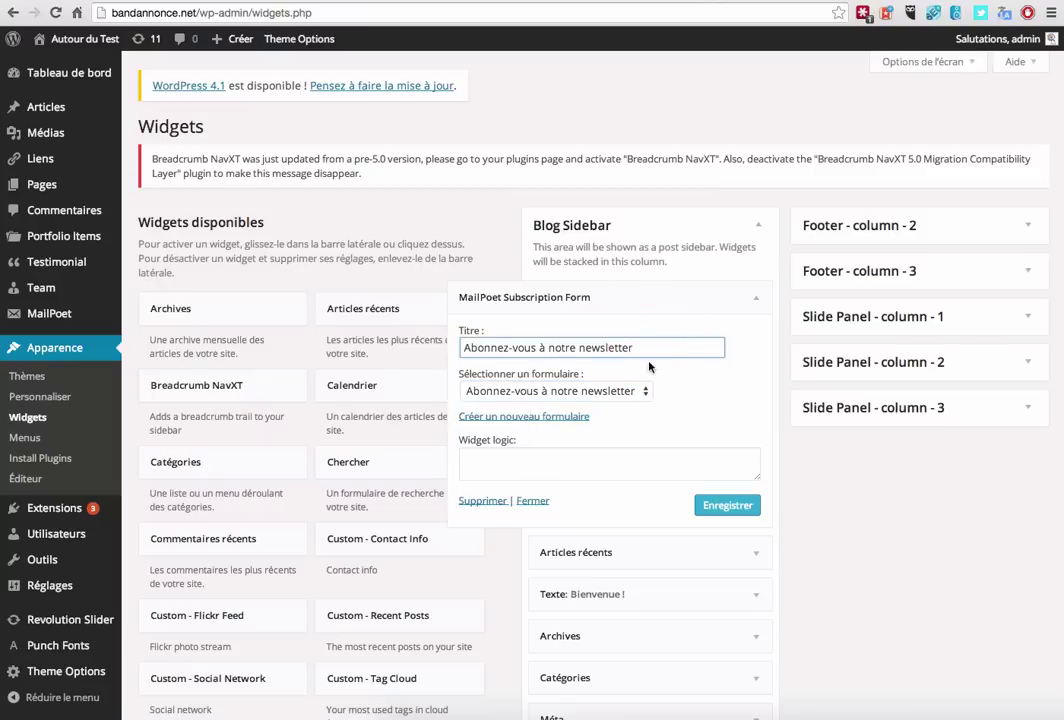
{"action": "left_click", "coordinate": [729, 504]}
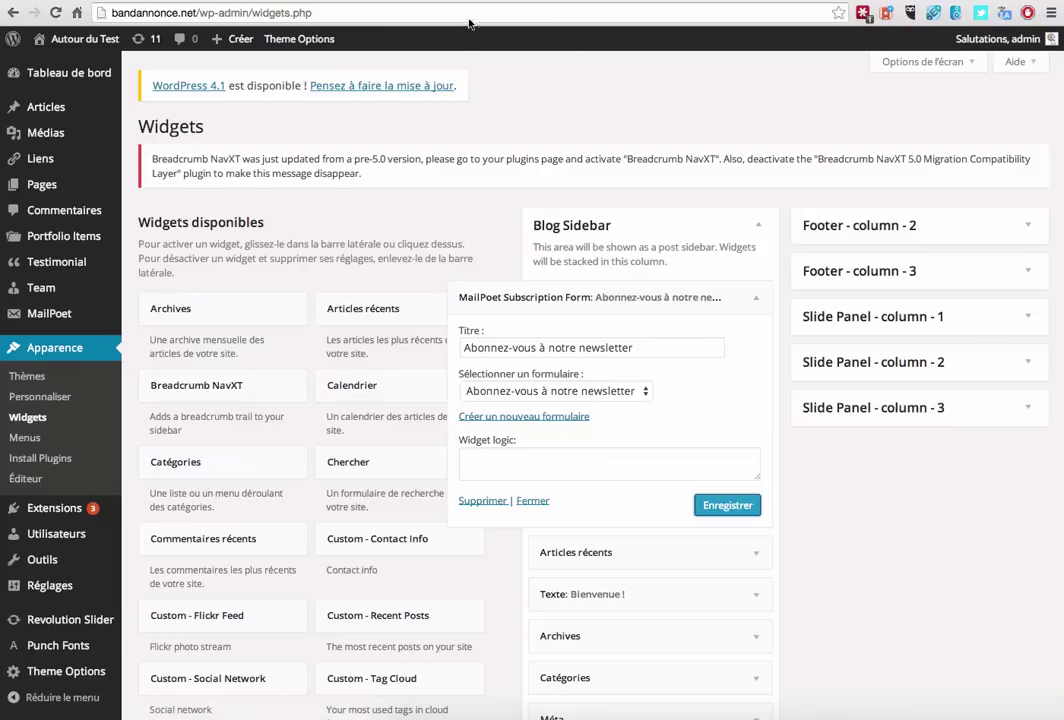
{"action": "left_click", "coordinate": [75, 39]}
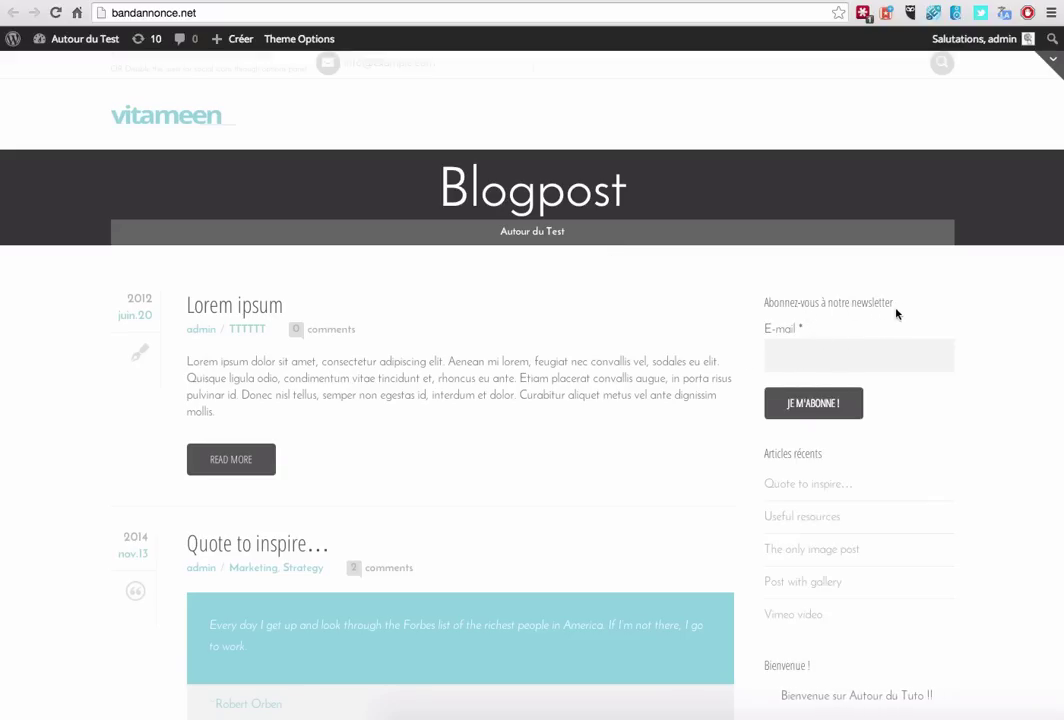
{"action": "left_click", "coordinate": [823, 358]}
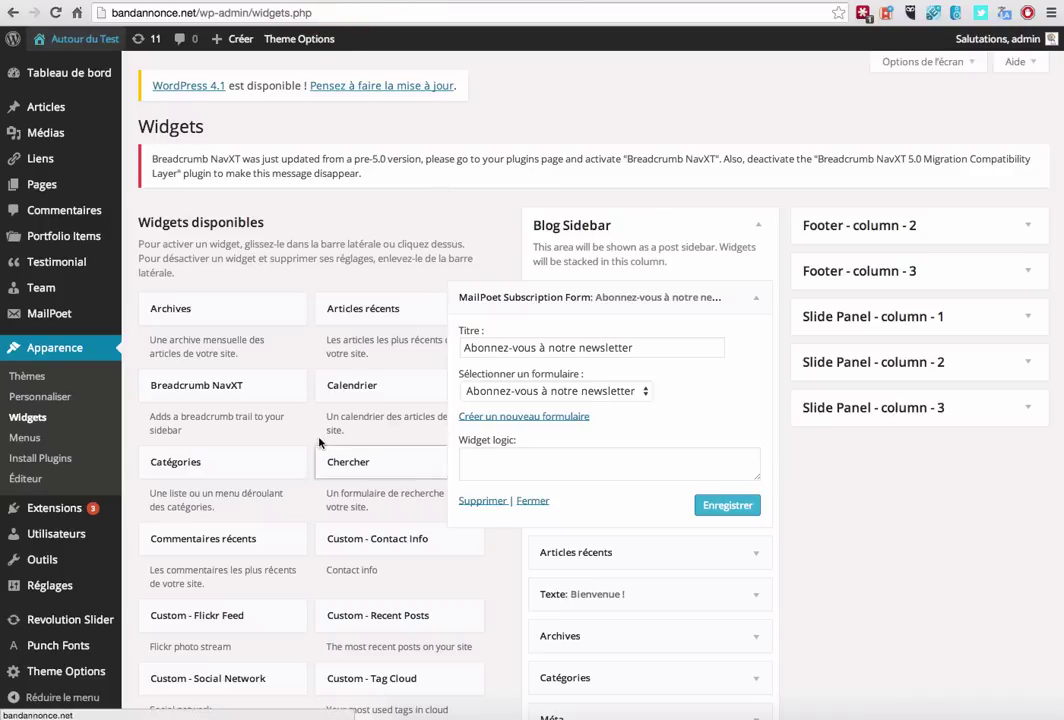
Edit the form "Abonnez-vous à notre newsletter" in MailPoet's settings, adding the Prénom and Nom fields above the E-mail field
{"action": "mouse_move", "coordinate": [65, 313]}
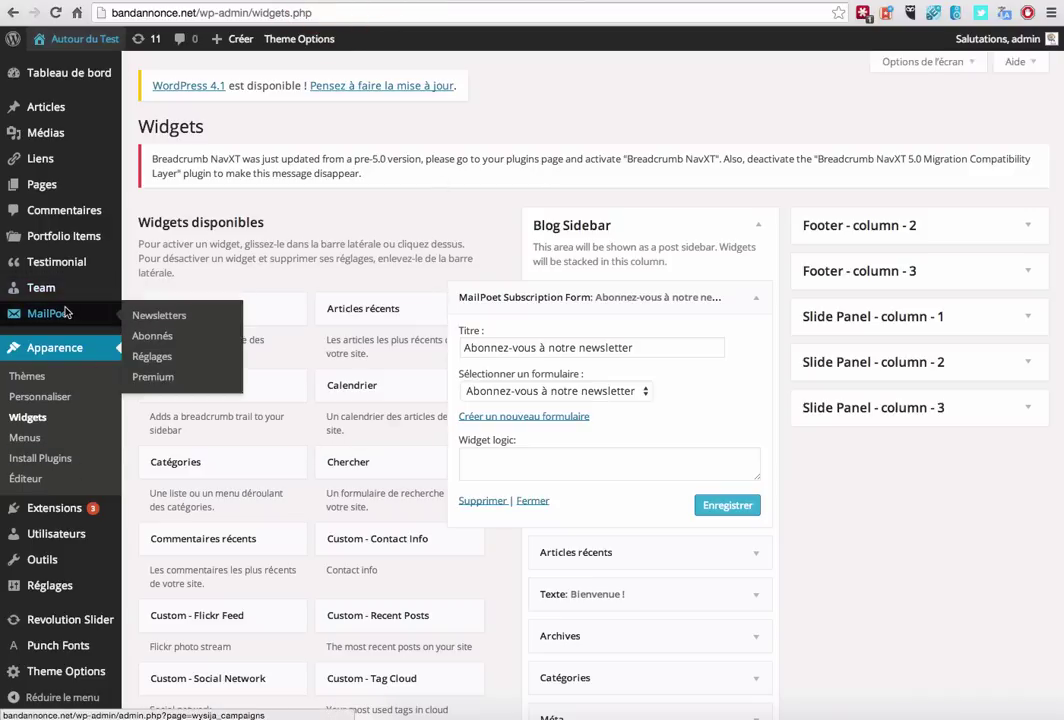
{"action": "left_click", "coordinate": [152, 357]}
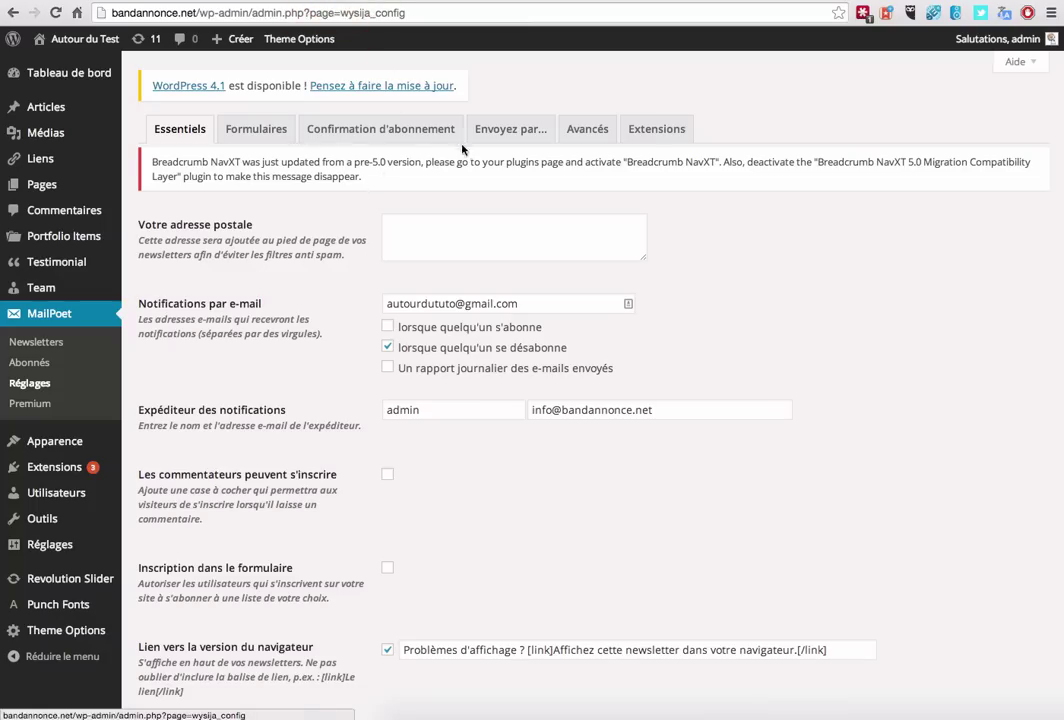
{"action": "left_click", "coordinate": [252, 131]}
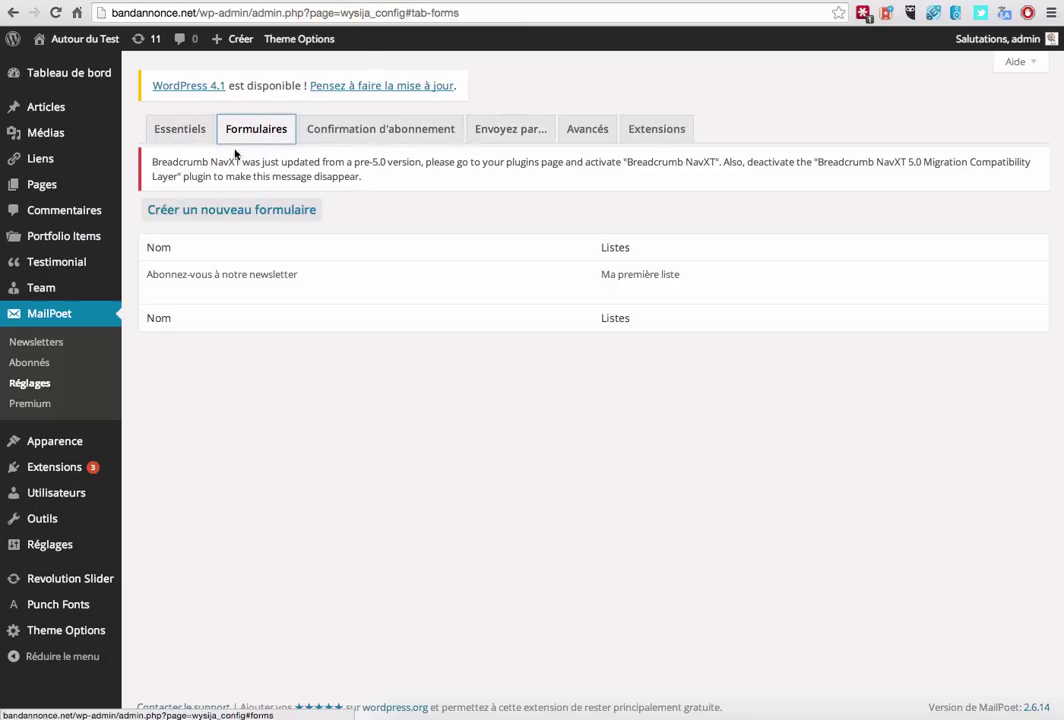
{"action": "left_click", "coordinate": [168, 292]}
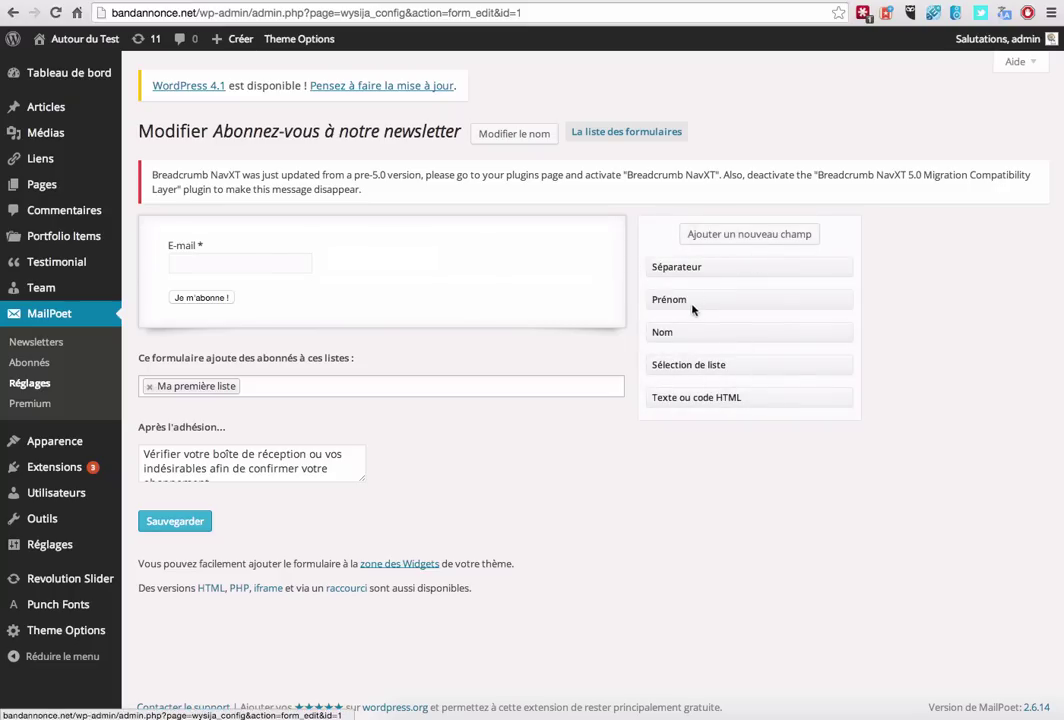
{"action": "left_click_drag", "start_coordinate": [694, 304], "coordinate": [202, 249]}
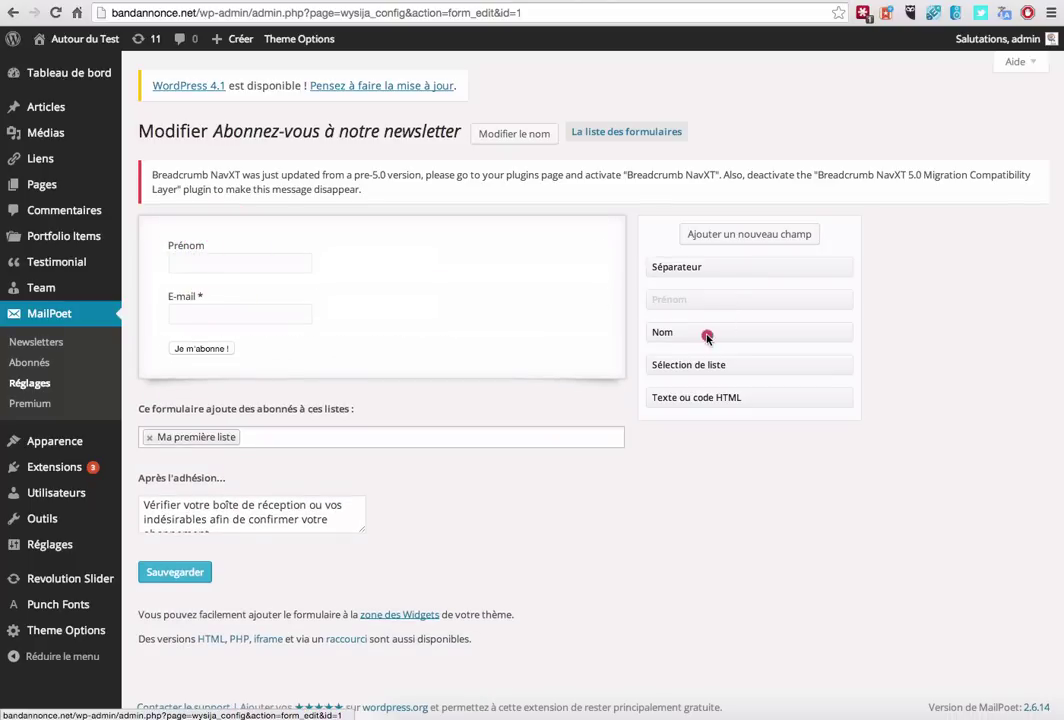
{"action": "left_click_drag", "start_coordinate": [707, 337], "coordinate": [222, 342]}
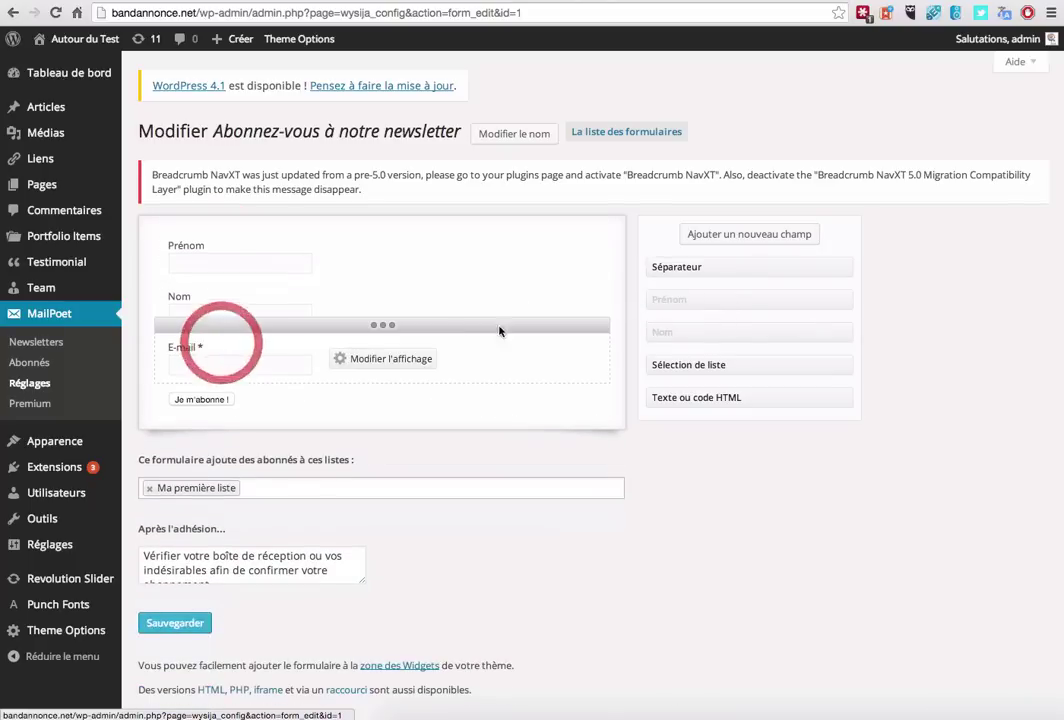
{"action": "mouse_move", "coordinate": [729, 402]}
{"action": "left_mouse_down"}
{"action": "mouse_move", "coordinate": [635, 390]}
{"action": "mouse_move", "coordinate": [392, 435]}
{"action": "mouse_move", "coordinate": [712, 342]}
{"action": "mouse_move", "coordinate": [720, 410]}
{"action": "left_mouse_up"}
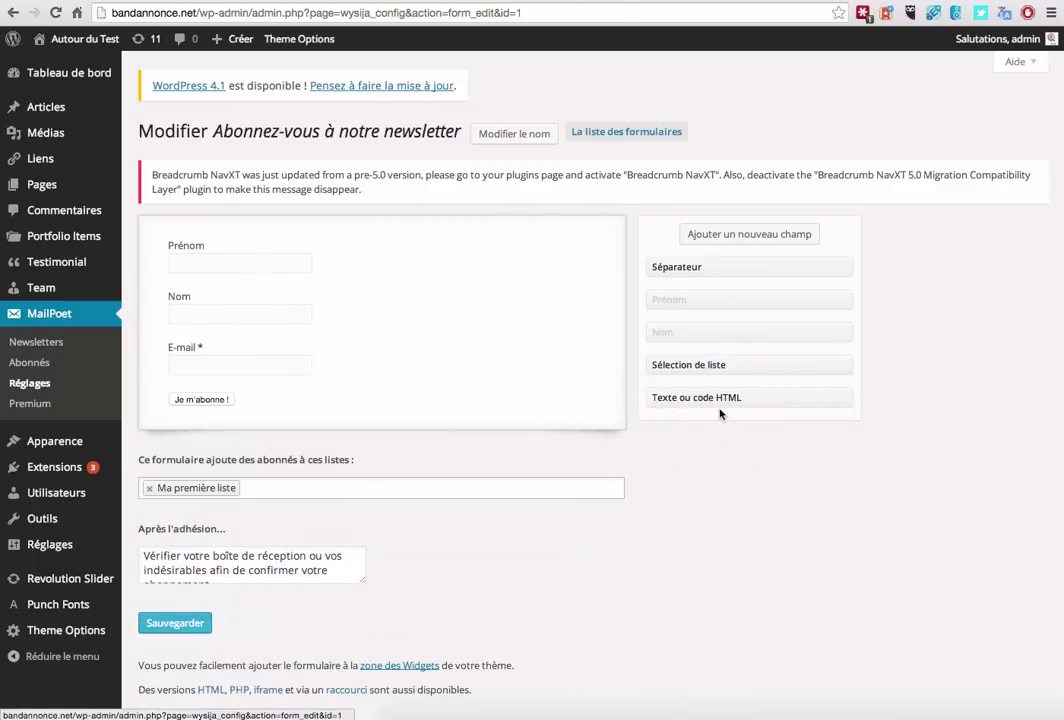
{"action": "scroll", "coordinate": [254, 568], "scroll_direction": "down", "scroll_amount": 2}
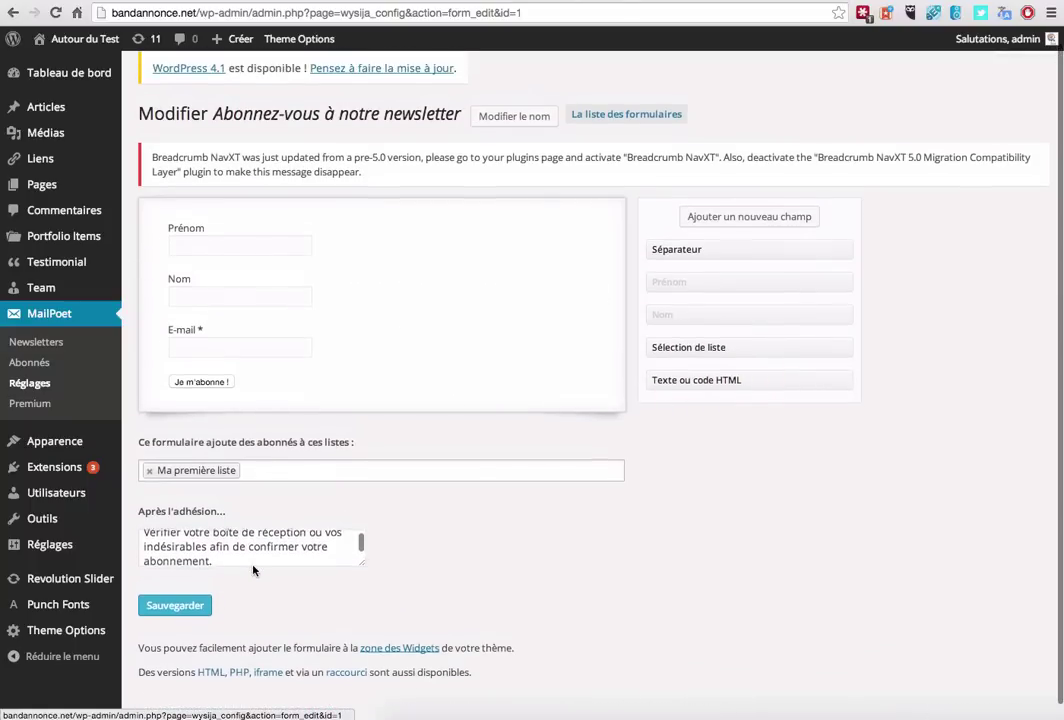
{"action": "scroll", "coordinate": [254, 568], "scroll_direction": "up", "scroll_amount": 3}
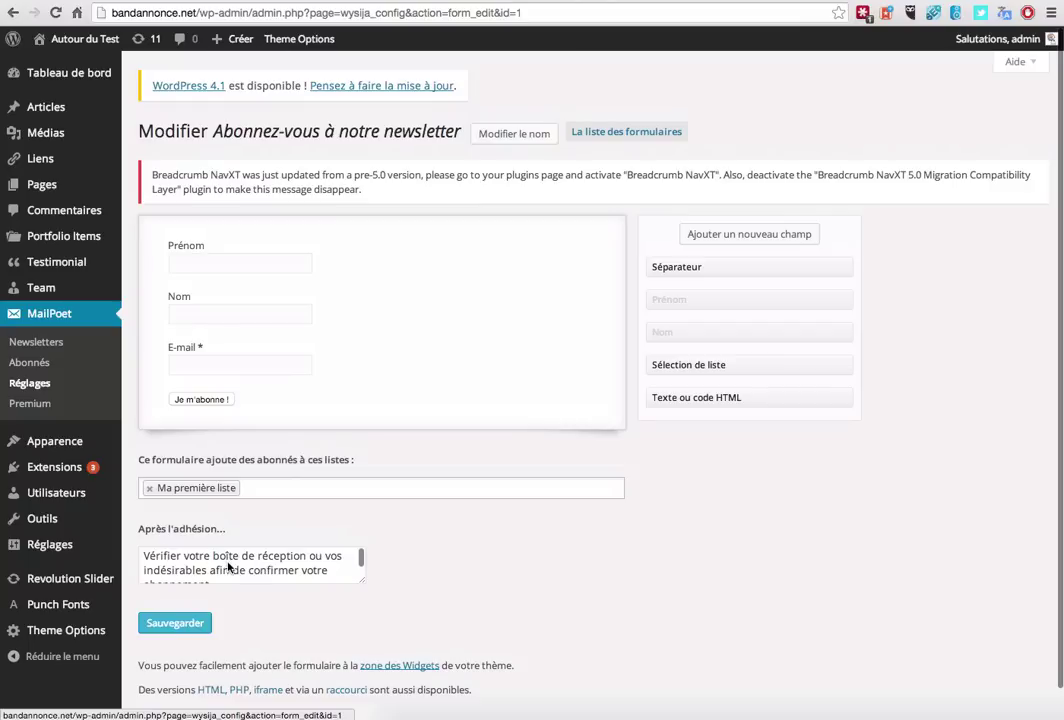
Save the subscription form with its new name fields and refresh the live blog page to check the sidebar form
{"action": "left_click", "coordinate": [300, 563]}
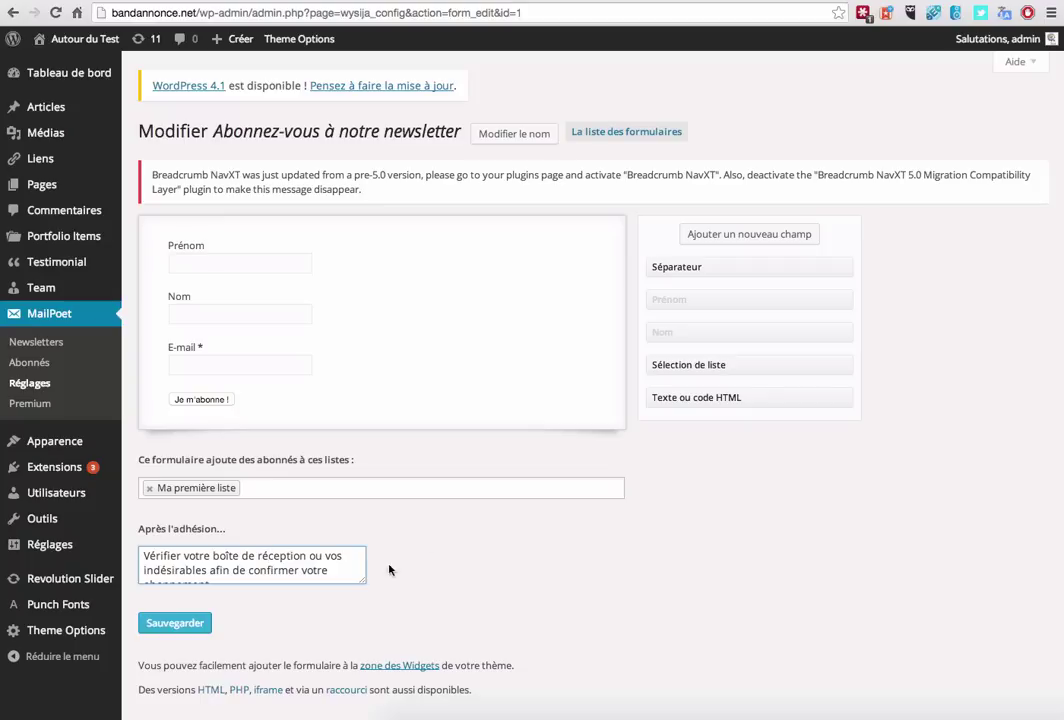
{"action": "left_click", "coordinate": [163, 623]}
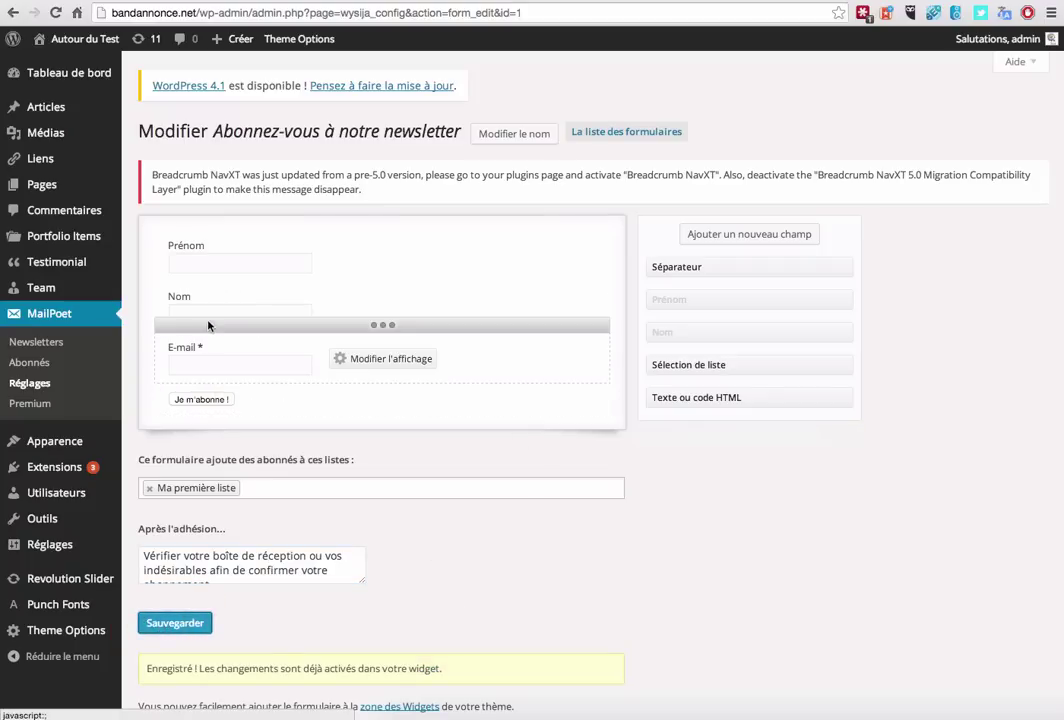
{"action": "left_click", "coordinate": [458, 1]}
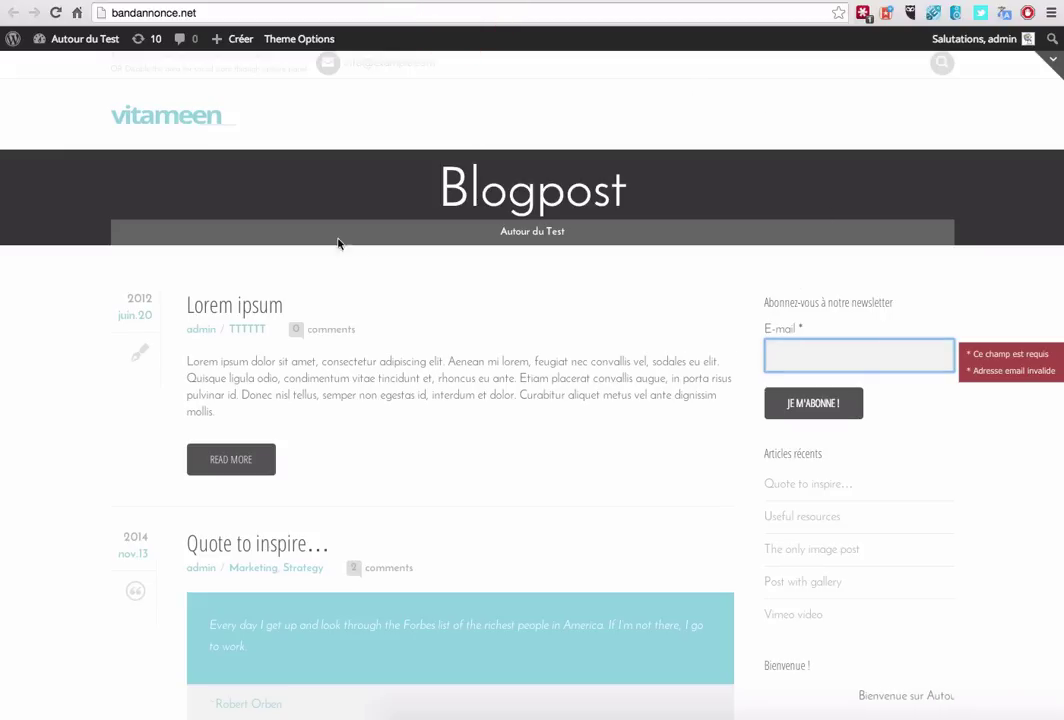
{"action": "left_click", "coordinate": [56, 12]}
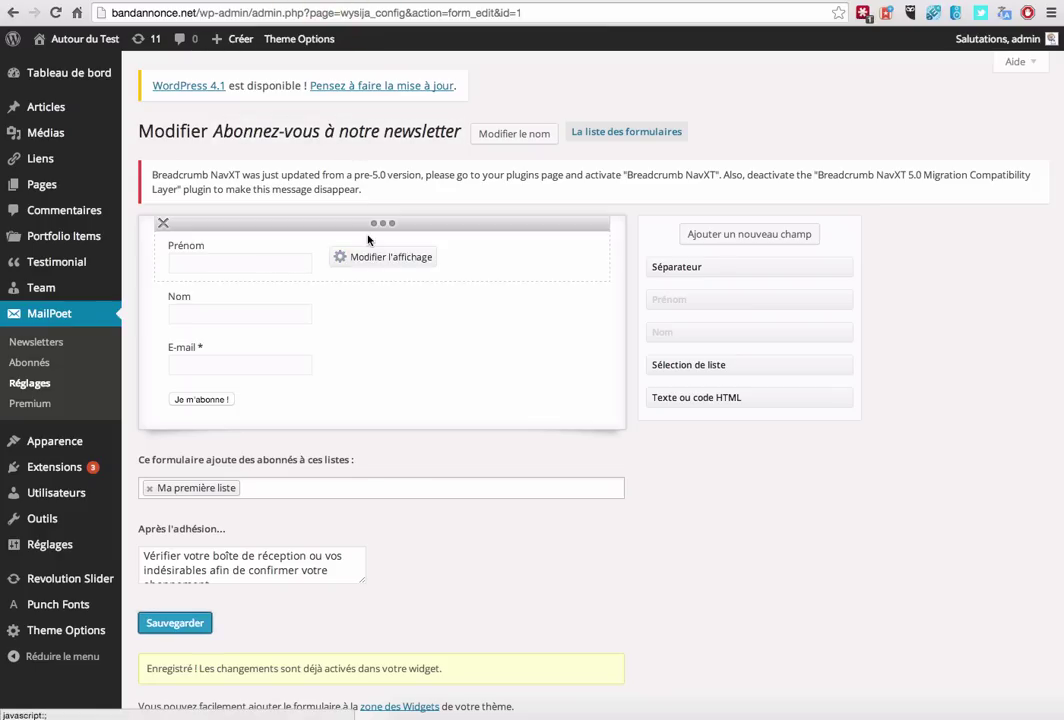
Make the Prénom field mandatory in the subscription form
{"action": "left_click", "coordinate": [342, 259]}
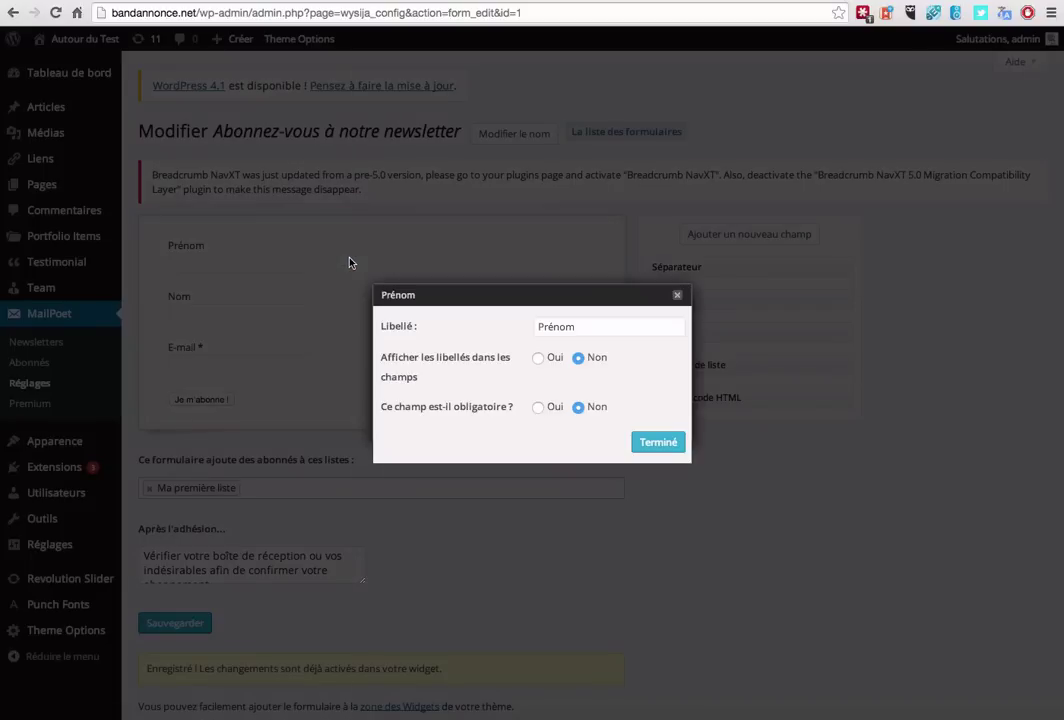
{"action": "left_click", "coordinate": [538, 408]}
{"action": "left_click", "coordinate": [654, 441]}
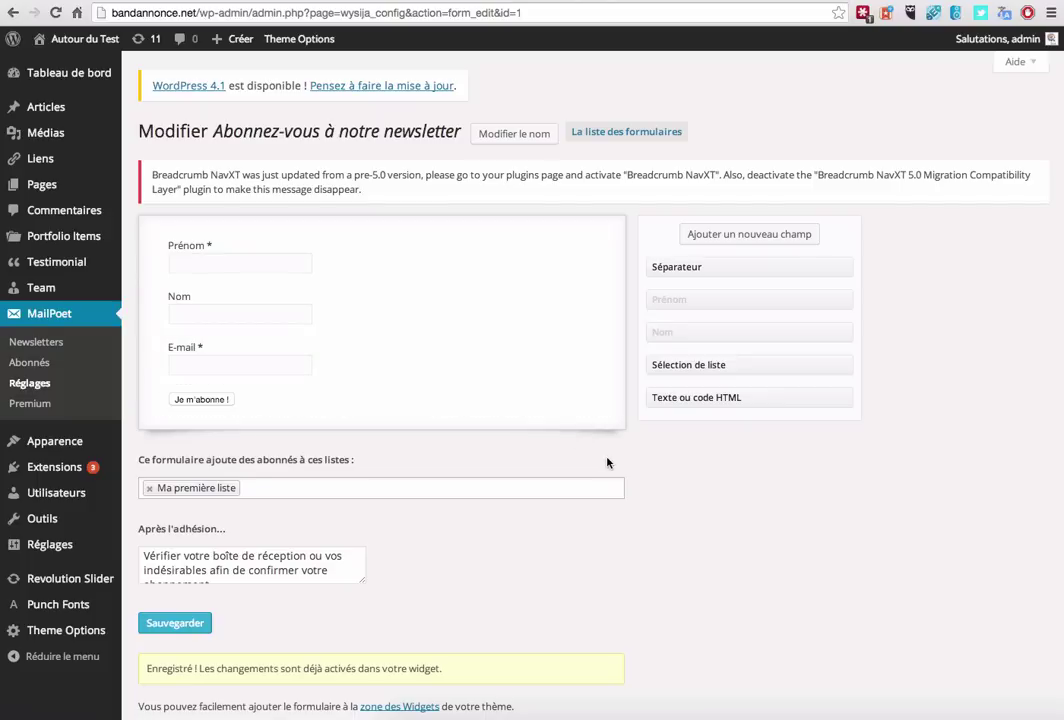
Compare the pricing pages of MailChimp, AWeber and MailPoet, and open the MailPoet website's home page
{"action": "left_click", "coordinate": [440, 2]}
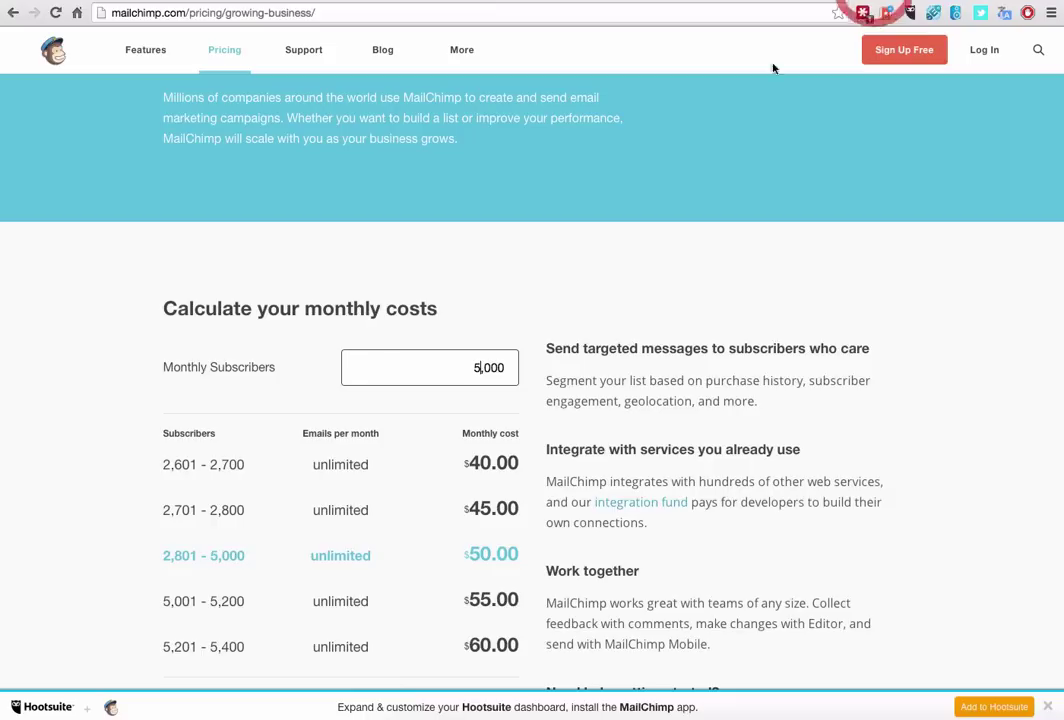
{"action": "left_click", "coordinate": [950, 1]}
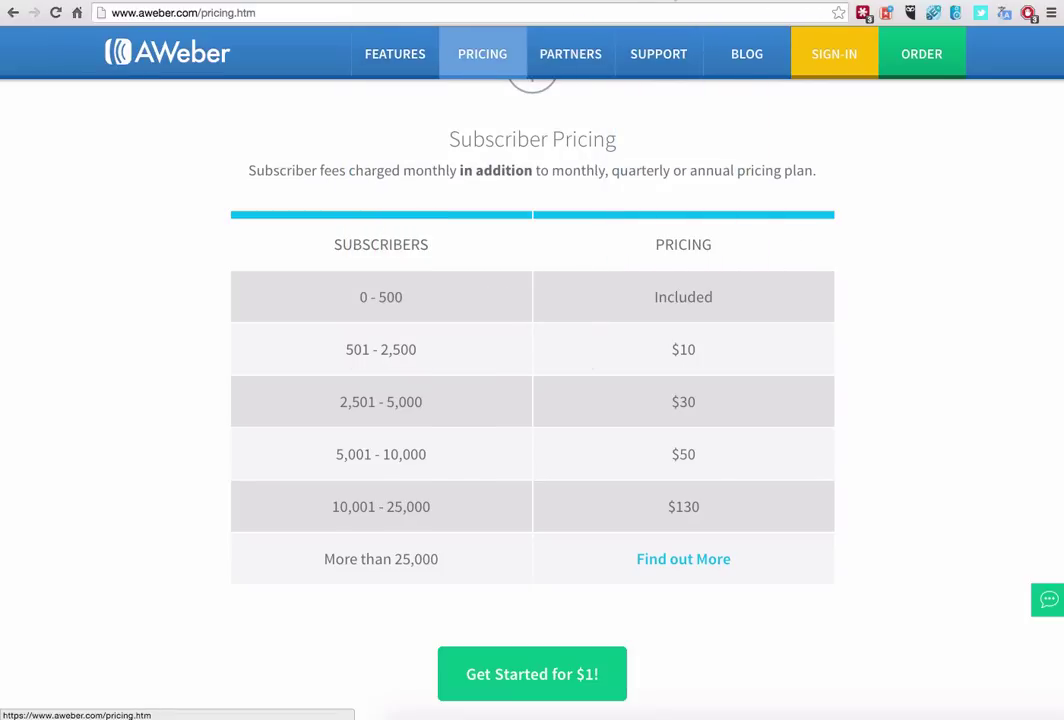
{"action": "left_click", "coordinate": [676, 2]}
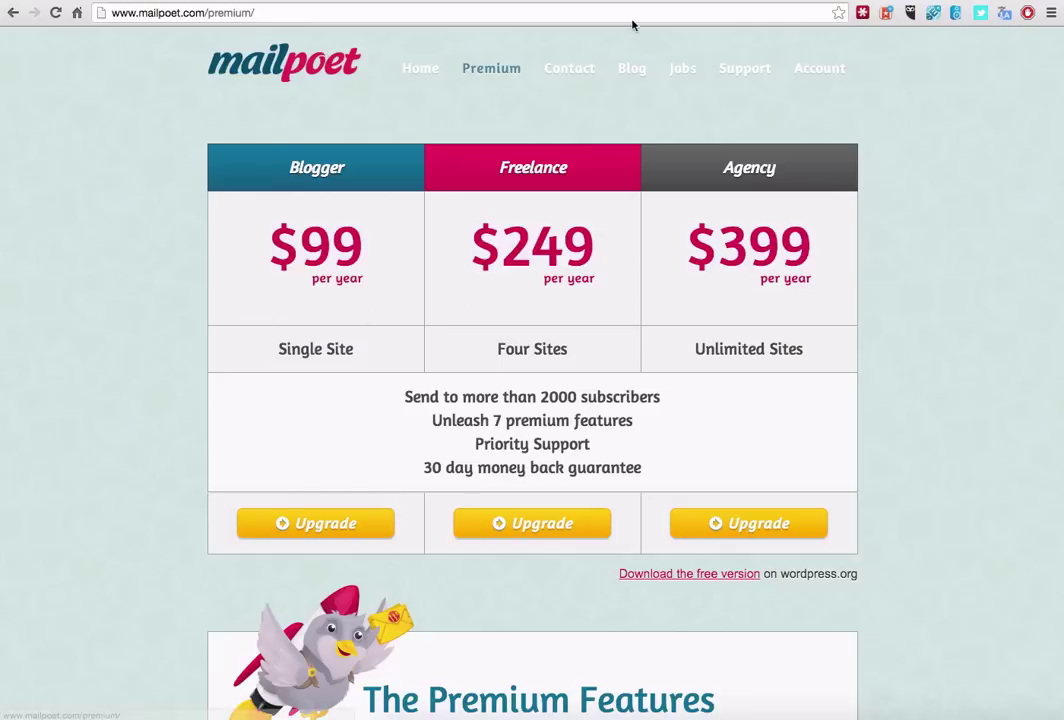
{"action": "left_click", "coordinate": [421, 67]}
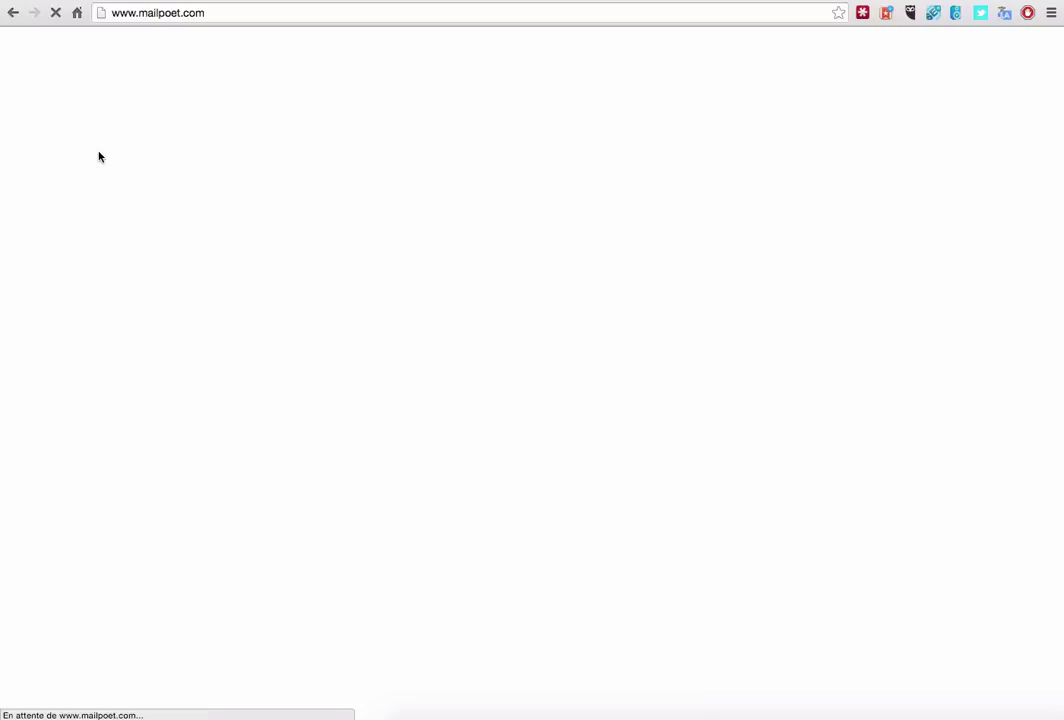